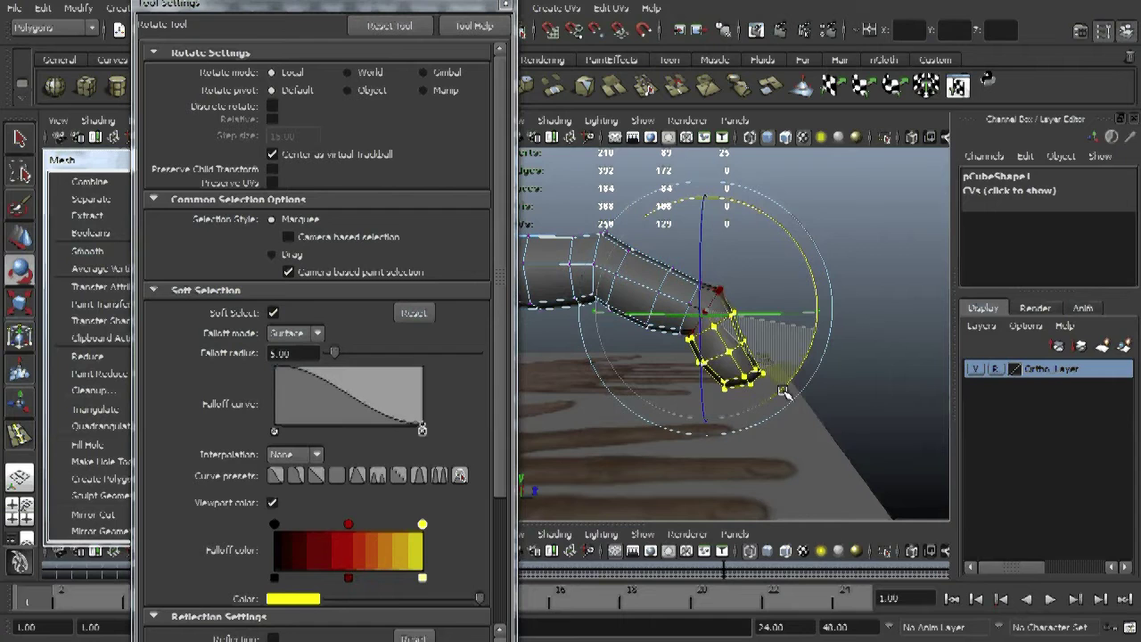
Step: Rotate the soft-selected fingertip vertices to adjust the bend of the finger's last segment
mouse_move(783, 392)
mouse_down()
mouse_move(759, 411)
mouse_move(682, 422)
mouse_move(749, 417)
mouse_move(804, 373)
mouse_up()
mouse_move(863, 400)
alt+mouse_down()
mouse_move(873, 400)
mouse_move(858, 404)
mouse_move(858, 388)
alt+mouse_up()
key(w)
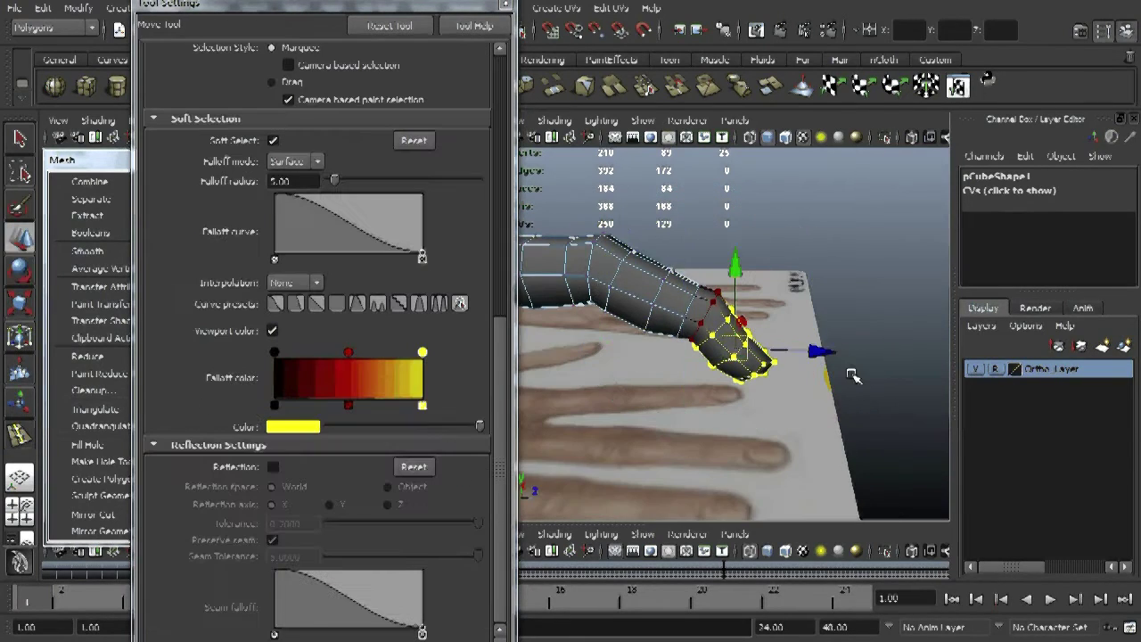
alt+middle_drag(858, 388, 875, 408)
Step: Close the Tool Settings window and the floating Mesh menu, and return the finger to object mode
click(505, 5)
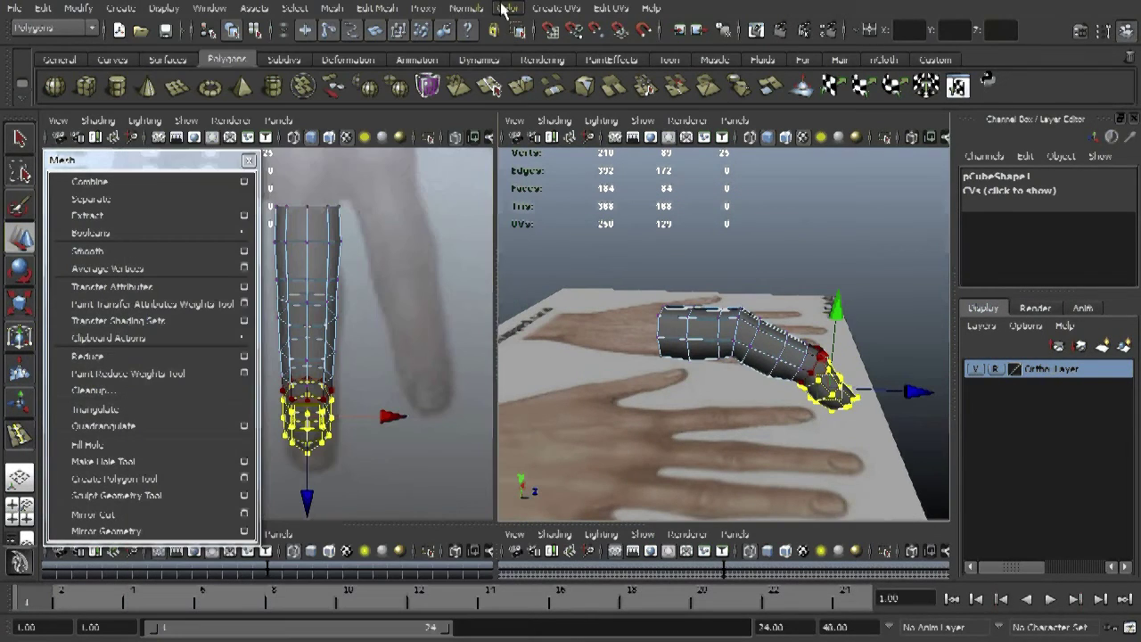
click(247, 160)
right_drag(323, 329, 379, 318)
key(e)
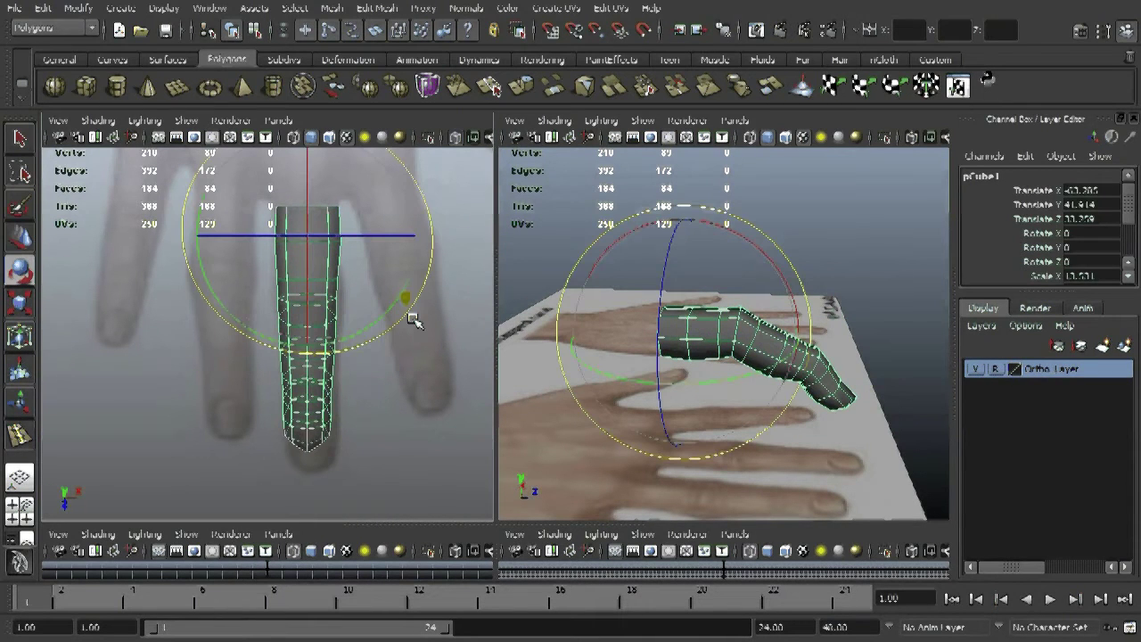
key(w)
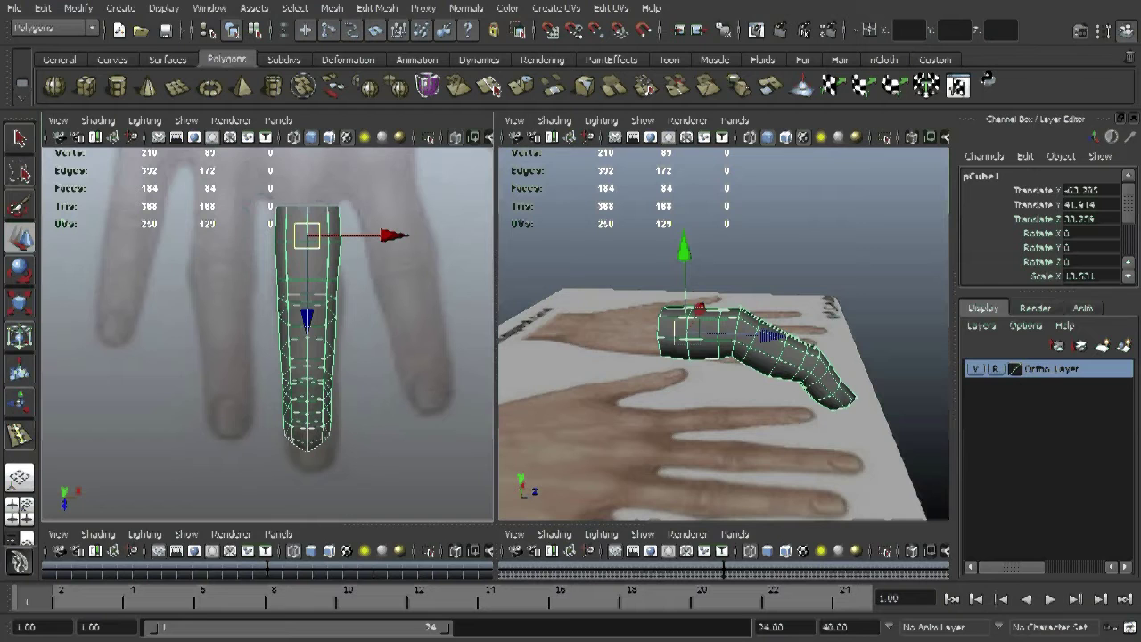
Step: Duplicate the middle finger and move the copy over the reference's ring finger, to about X -82.3, Z 24.6
click(407, 354)
click(311, 344)
alt+right_drag(438, 333, 448, 395)
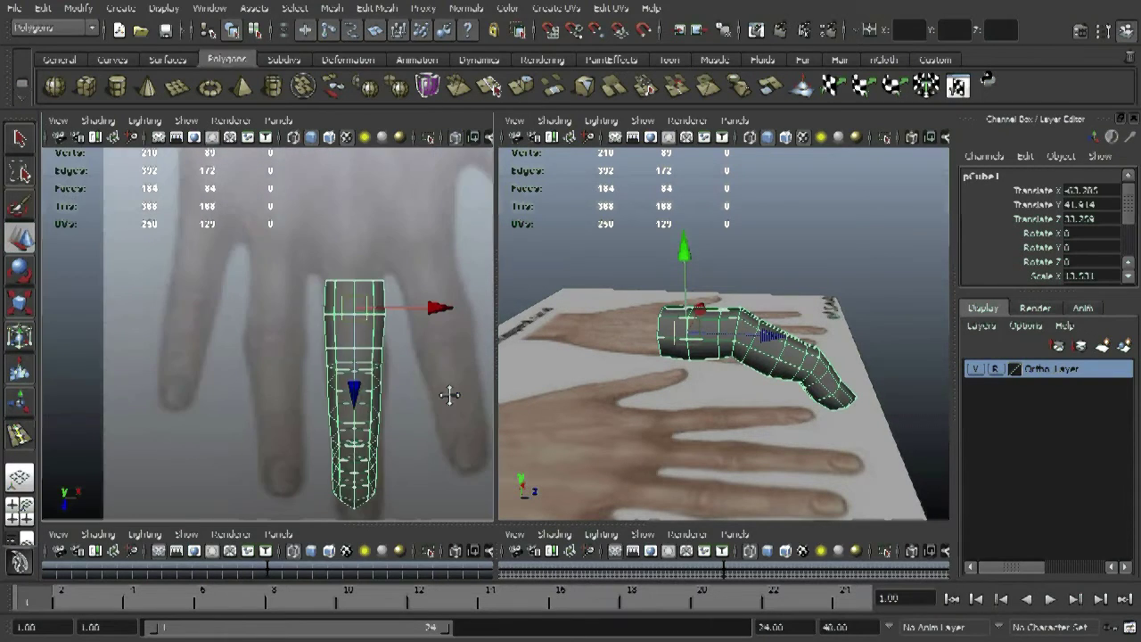
alt+middle_drag(448, 395, 425, 344)
click(43, 8)
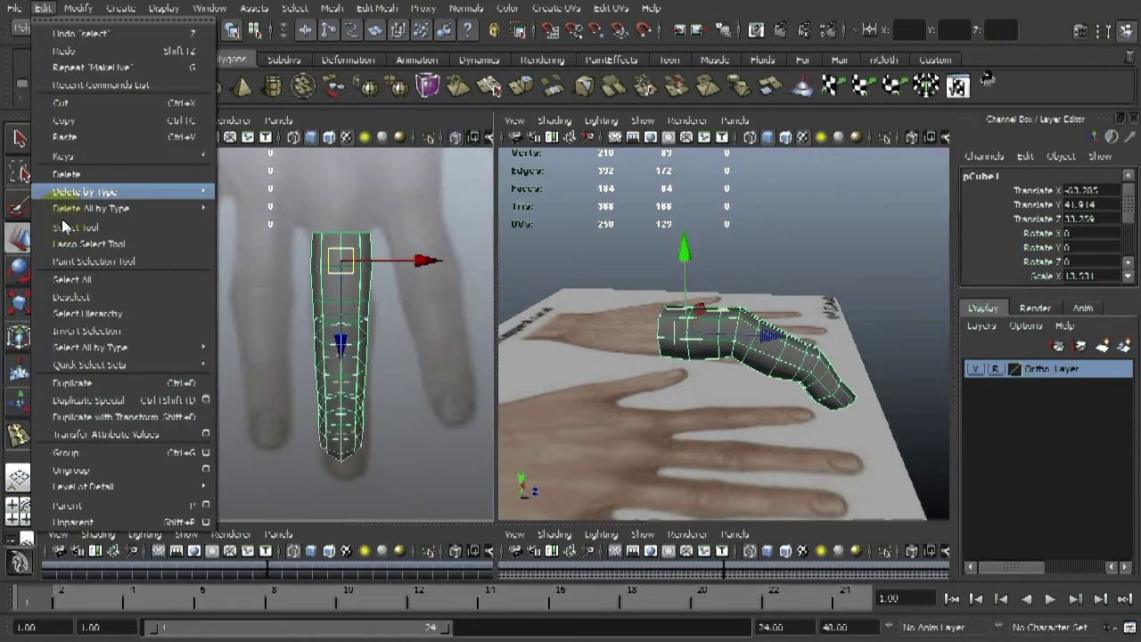
click(163, 385)
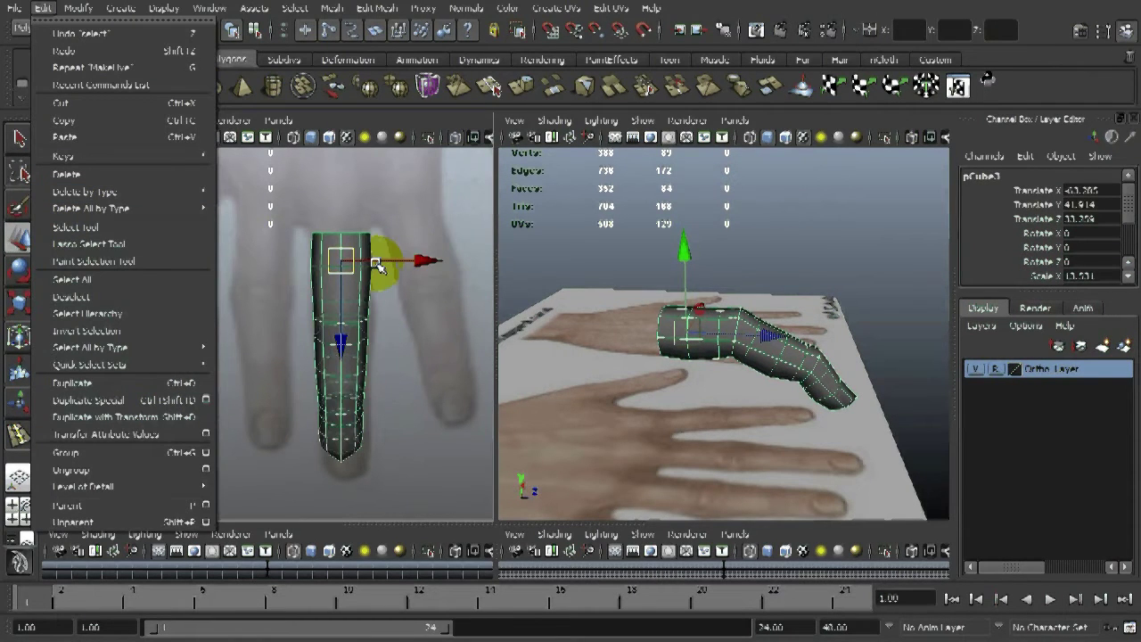
drag(343, 261, 276, 232)
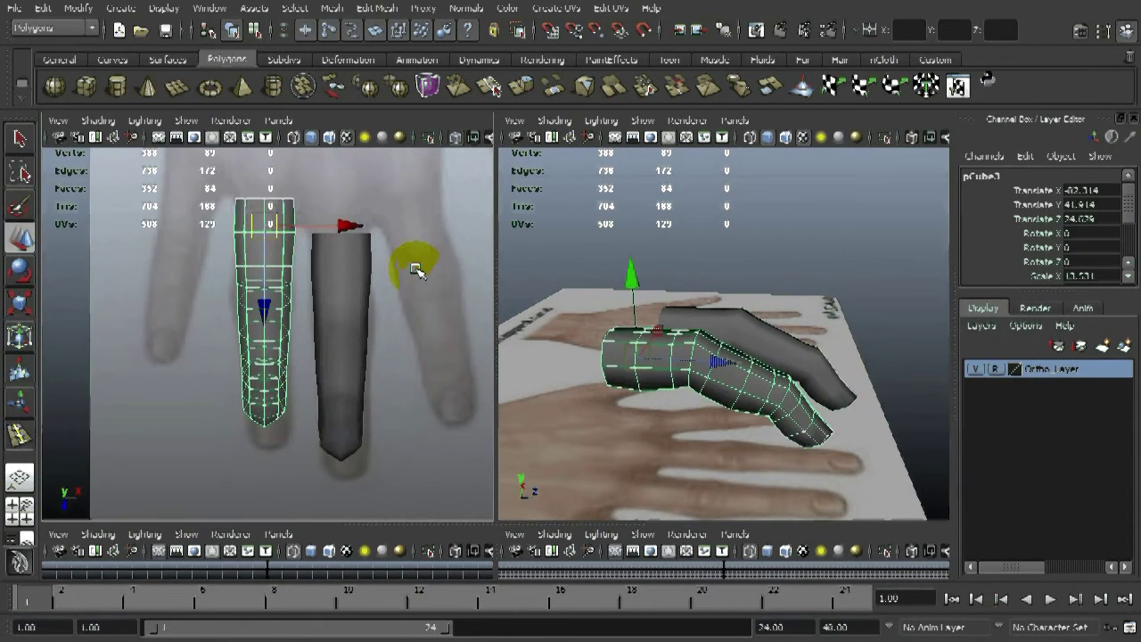
Step: Rotate the ring finger copy to about -2.7° in Y and nudge it to about -81.65 in X
key(e)
mouse_move(395, 237)
mouse_down()
mouse_move(386, 252)
mouse_move(392, 237)
mouse_move(361, 228)
mouse_move(390, 244)
mouse_up()
key(w)
key(e)
Step: Duplicate the ring finger and move the copy over the reference's little finger, to about X -99.35, Z 14.7
key(ctrl+d)
key(w)
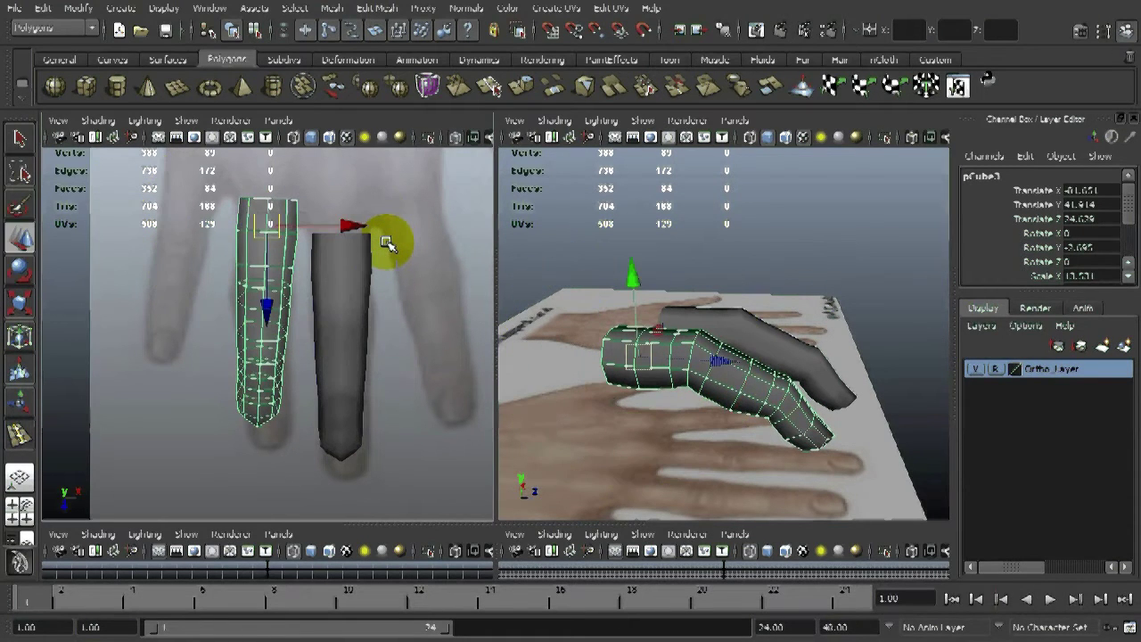
drag(270, 229, 197, 187)
scroll(356, 293, up, 5)
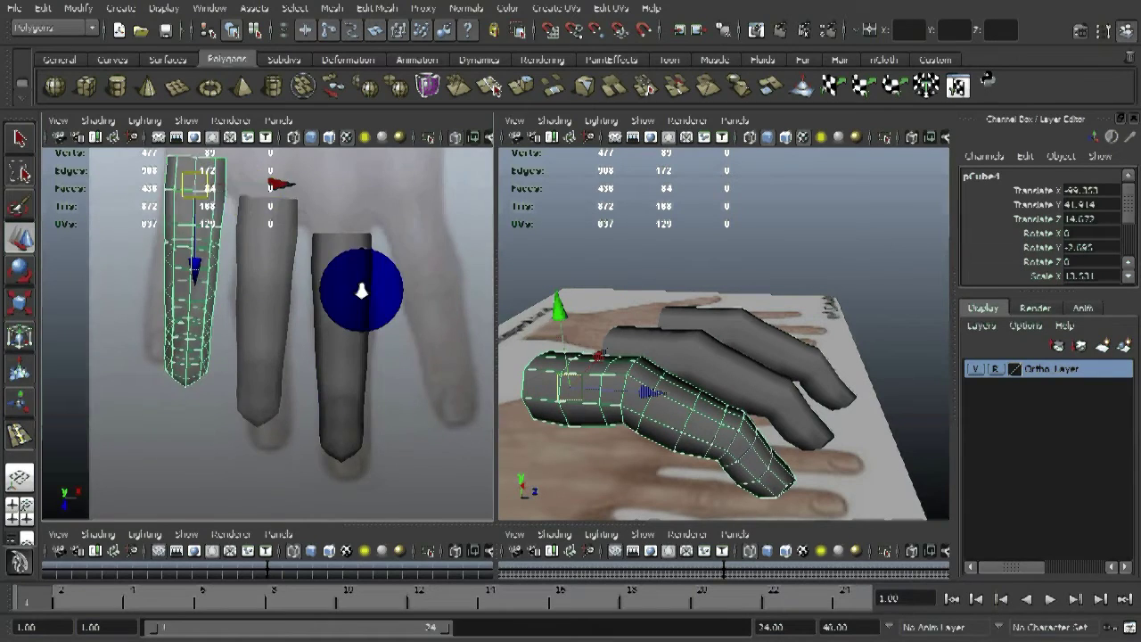
Step: Rotate the little finger to about -10.4° in Y and nudge it to about X -99.1, Z 14.0
key(e)
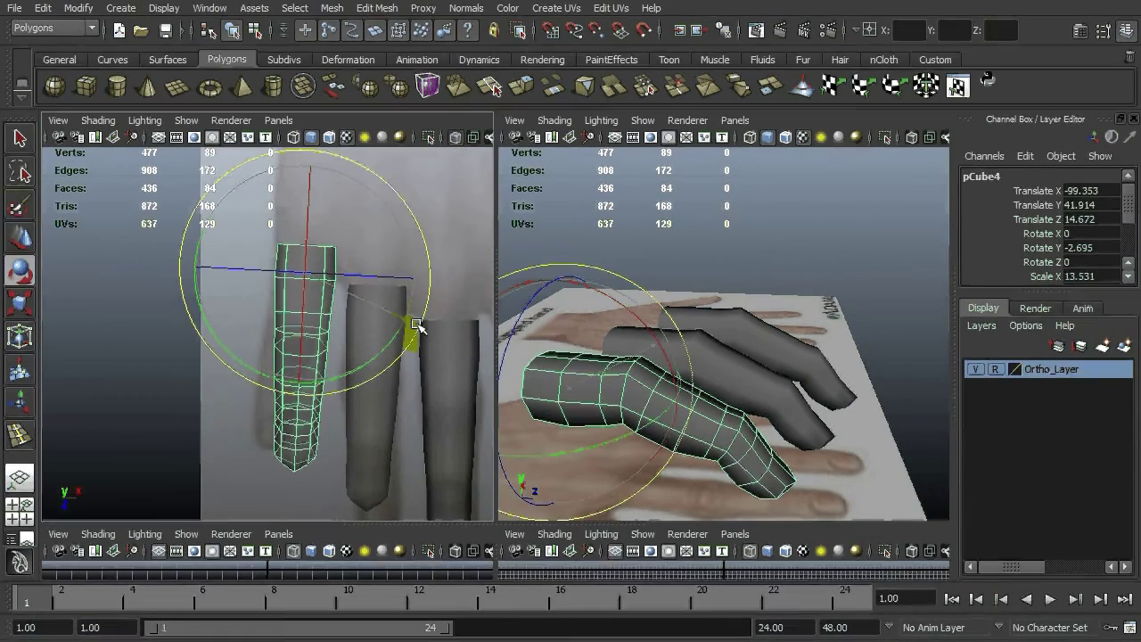
drag(405, 285, 407, 331)
key(w)
drag(314, 284, 314, 277)
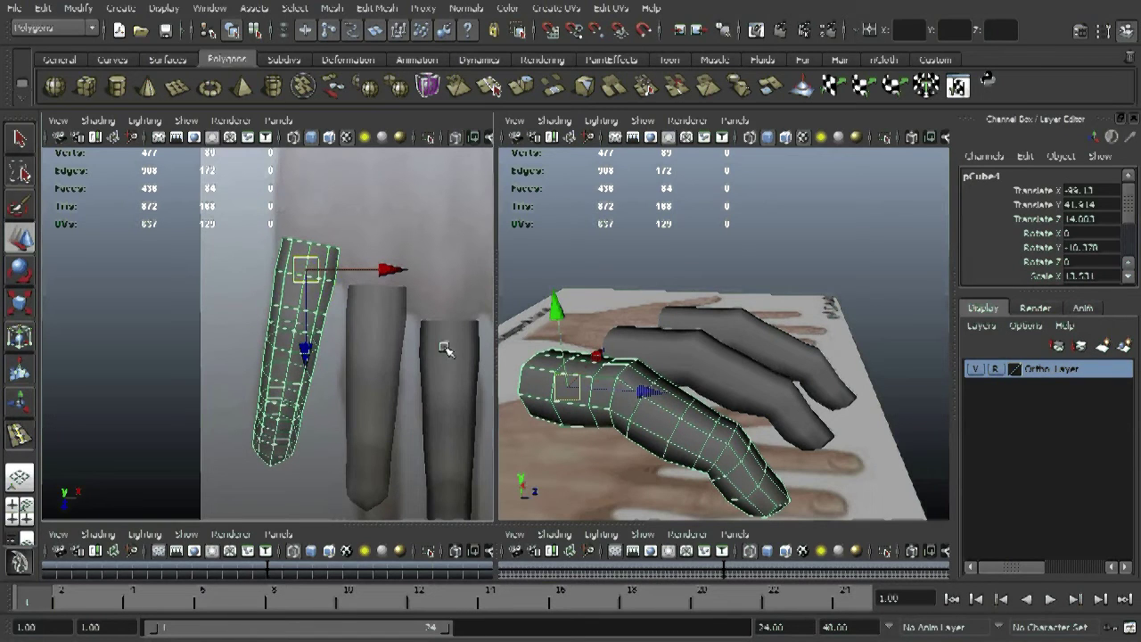
Step: Rotate the ring finger to about -7° in Y to follow the reference hand
alt+middle_drag(446, 349, 319, 337)
click(334, 344)
key(e)
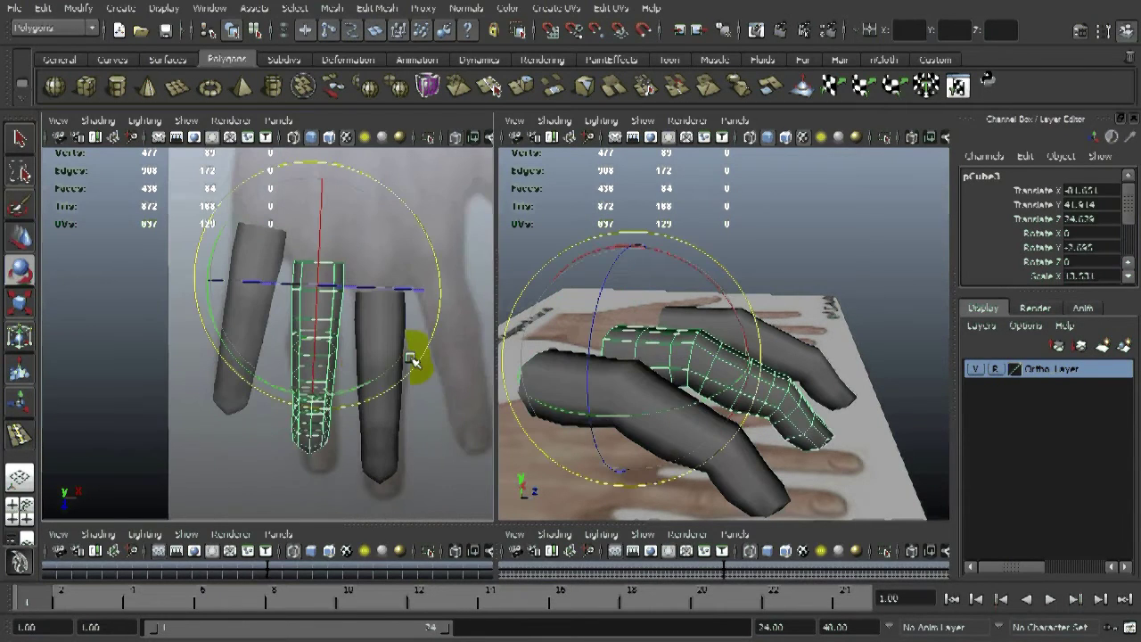
drag(408, 355, 433, 370)
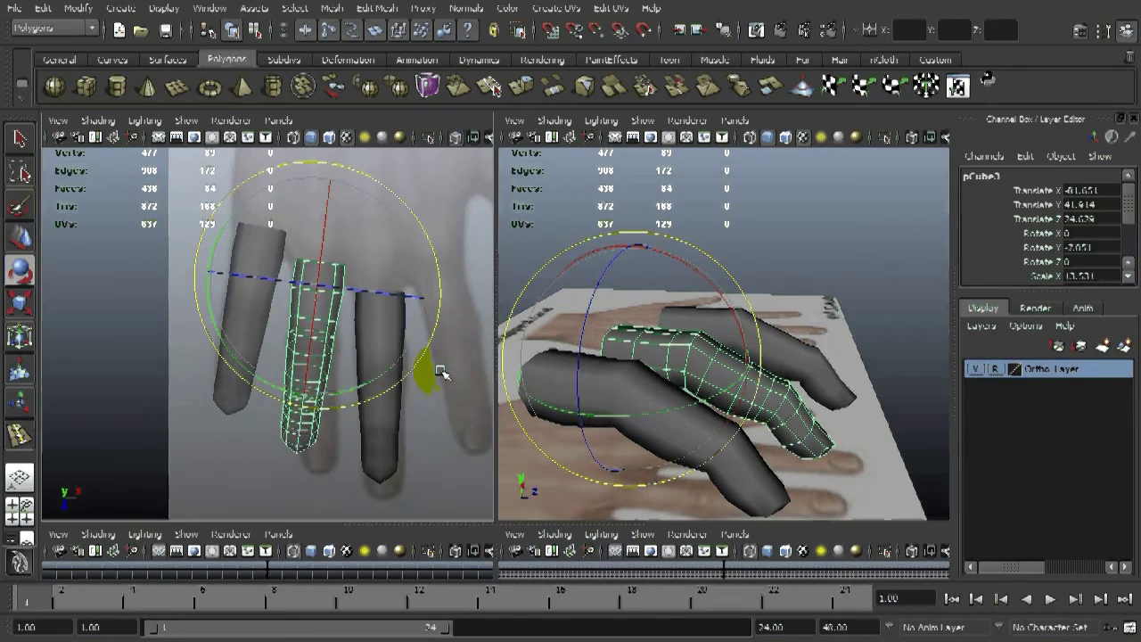
Step: Duplicate the middle finger and move the copy over the reference's index finger, to about X -45.8, Z 28.2
alt+middle_drag(433, 382, 382, 377)
click(340, 435)
key(ctrl+d)
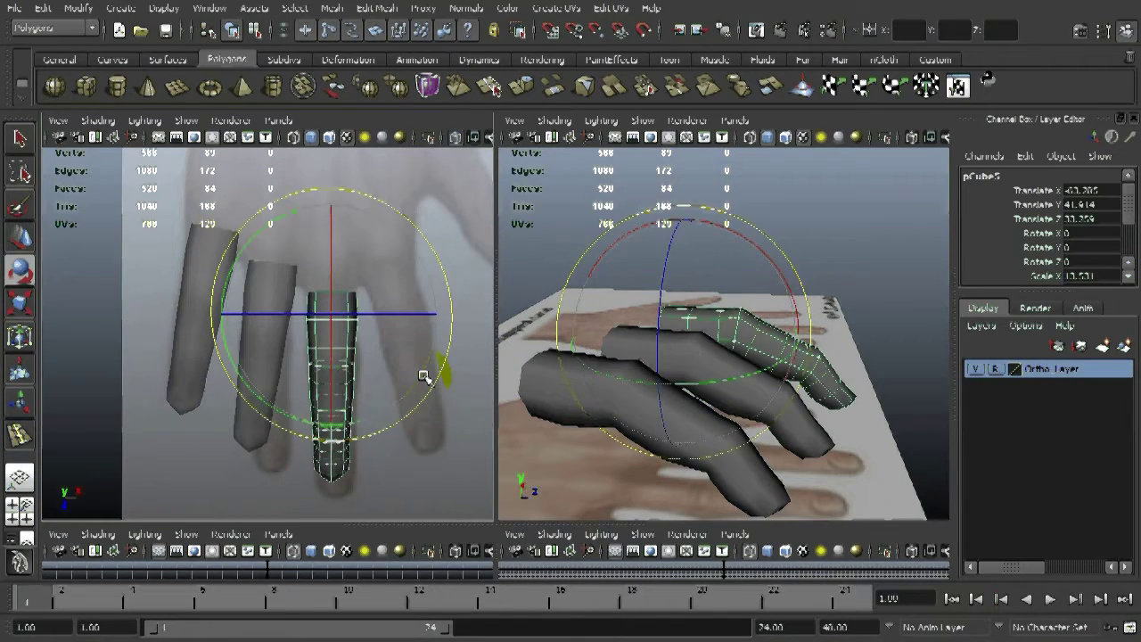
key(w)
drag(339, 320, 398, 305)
Step: Rotate the index finger copy to about 15.6° in Y and nudge it to about X -45.5, Z 27.2
key(e)
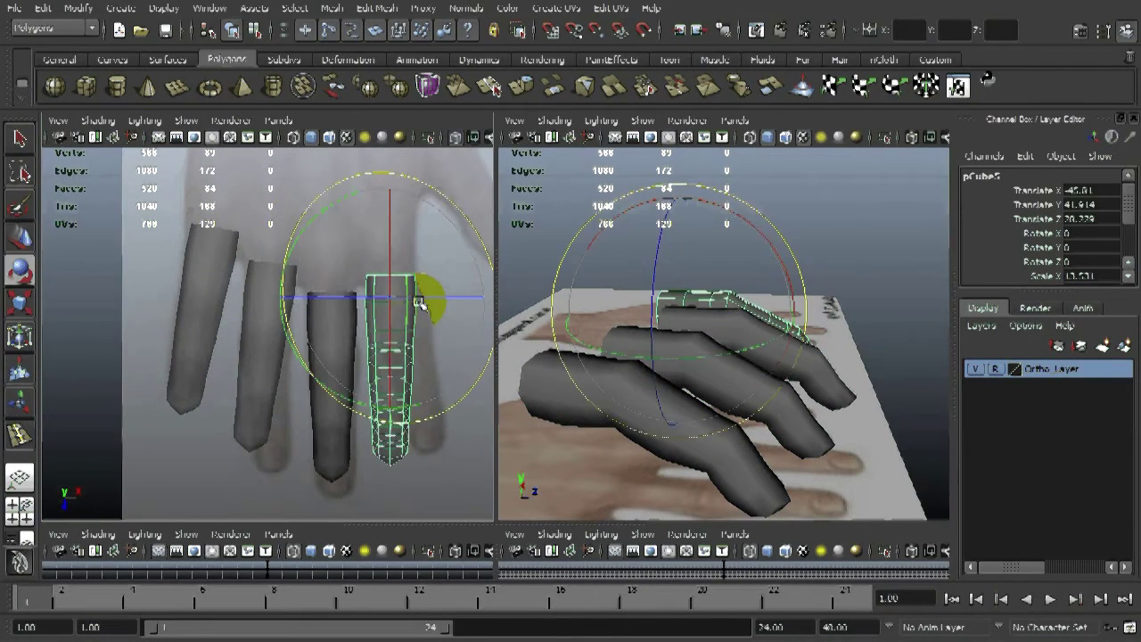
drag(466, 387, 495, 373)
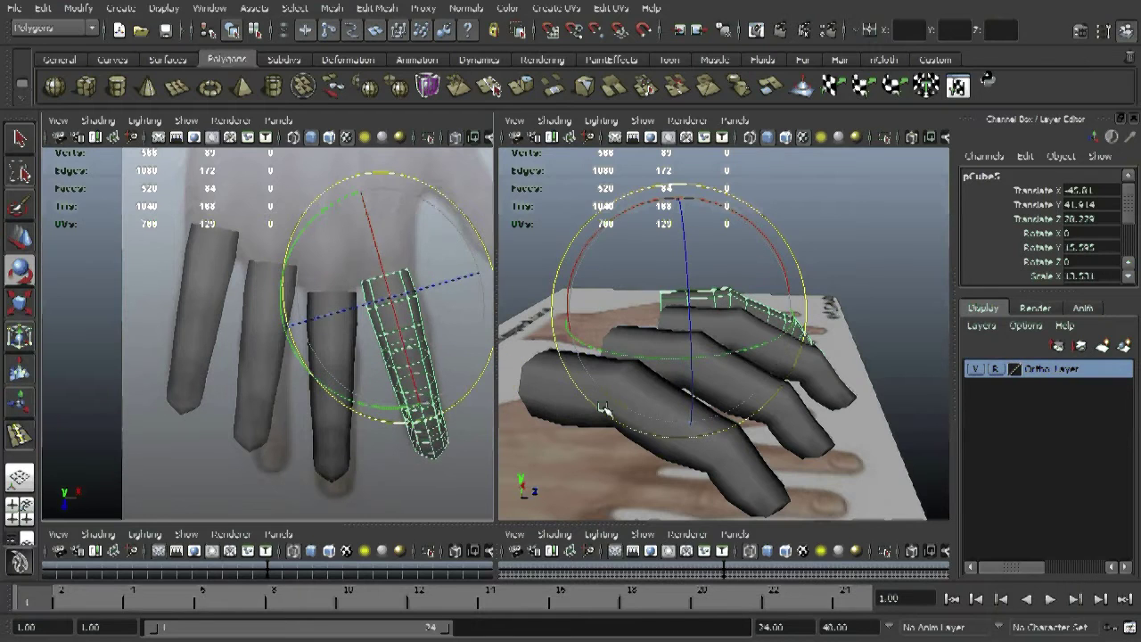
key(w)
drag(393, 299, 396, 300)
Step: Refine the index finger's placement to about 10.5° rotation in Y and about -44.2 in X
key(e)
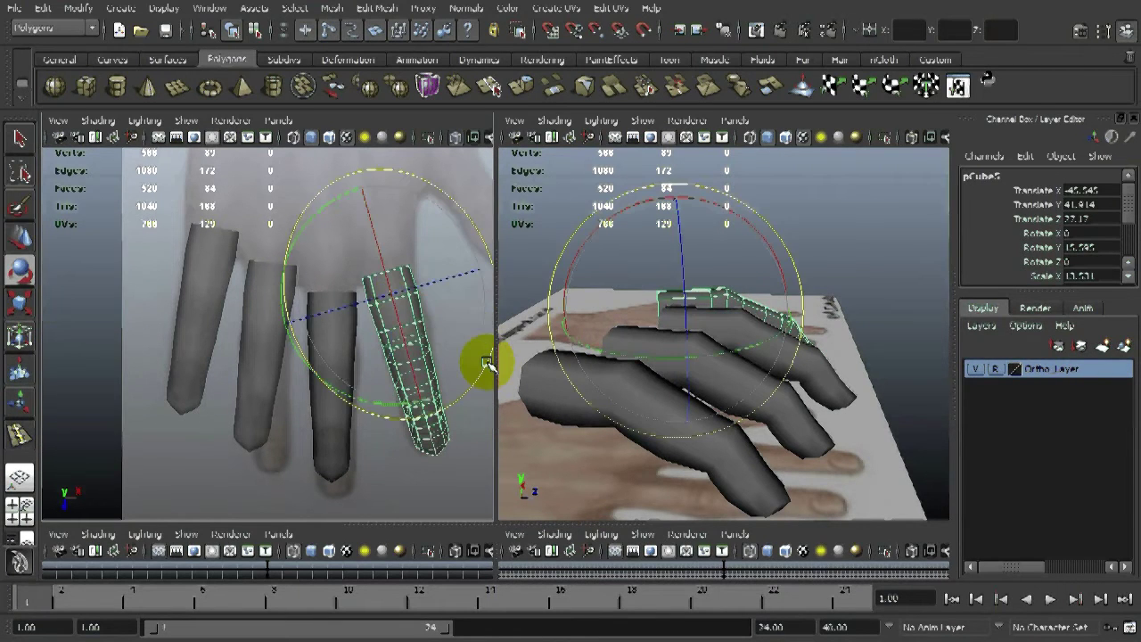
click(481, 370)
click(432, 394)
drag(474, 381, 466, 383)
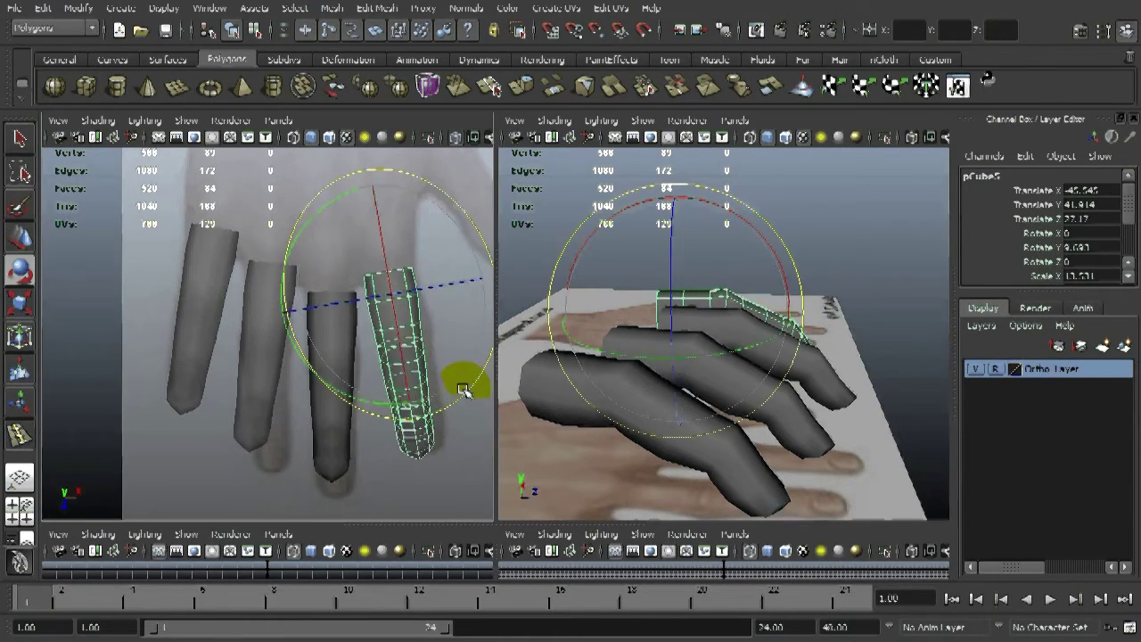
key(w)
drag(383, 305, 400, 306)
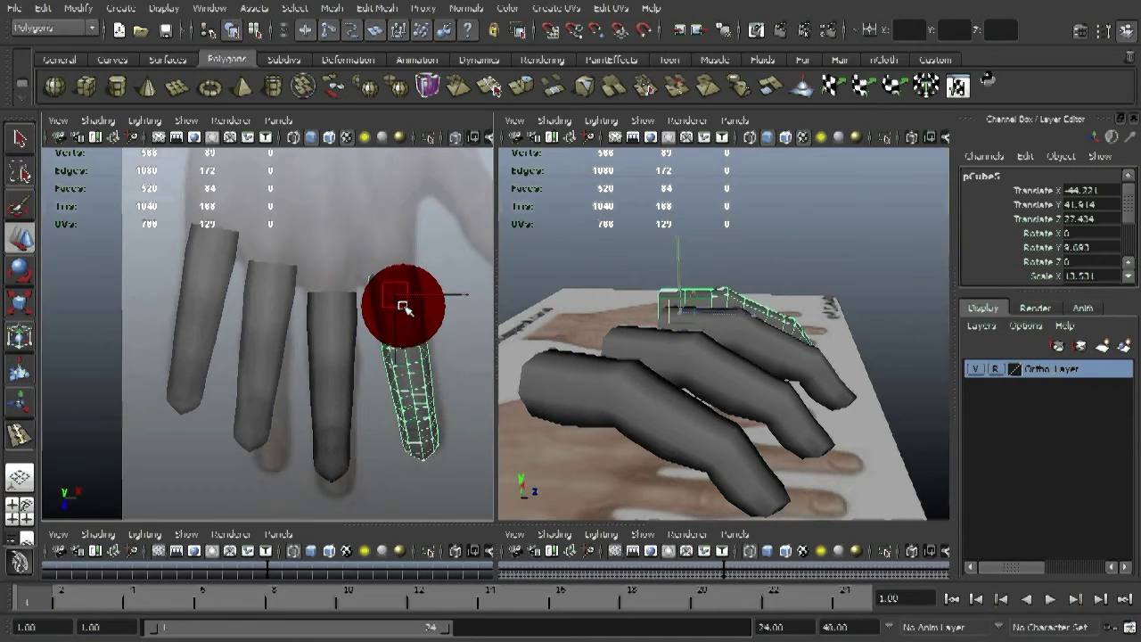
key(e)
drag(471, 365, 477, 390)
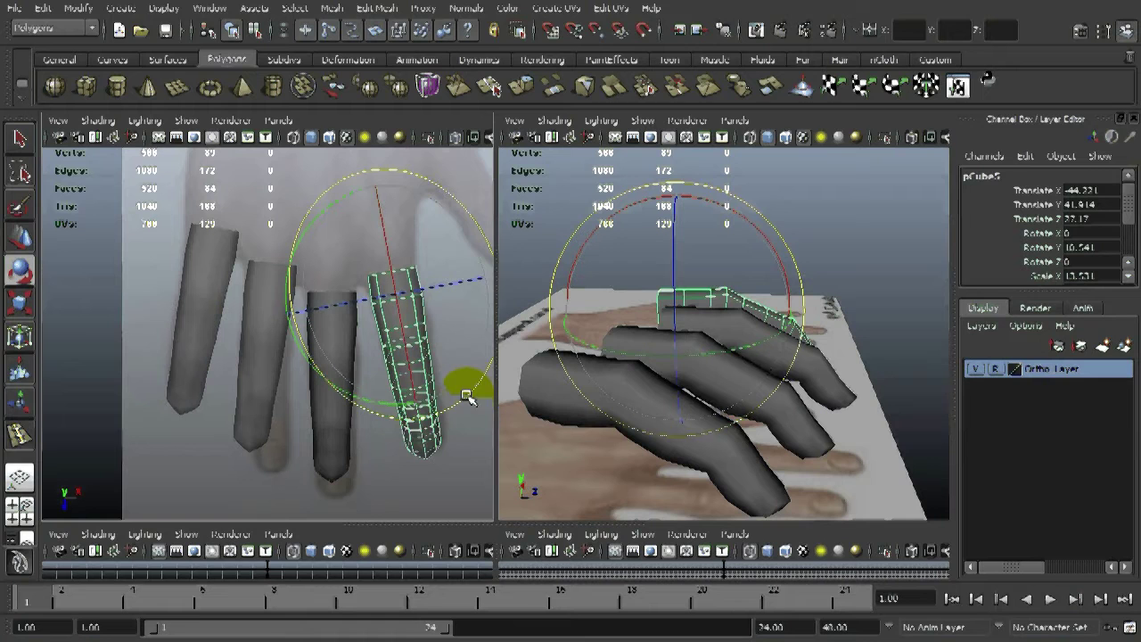
Step: Scale the middle finger up uniformly to better fill the reference finger
click(334, 446)
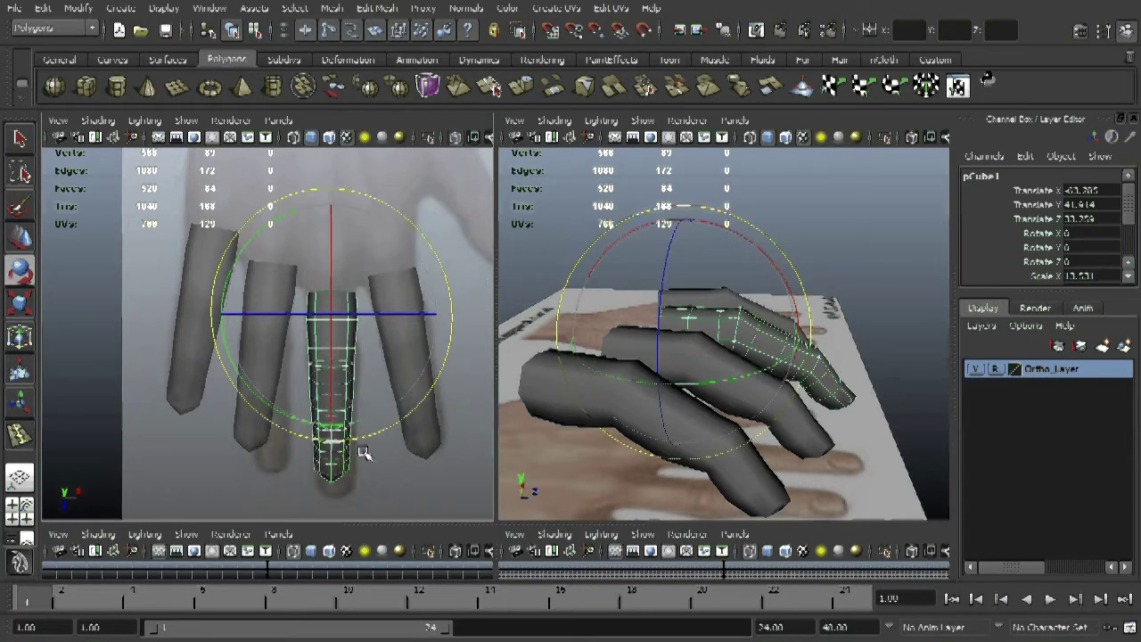
key(r)
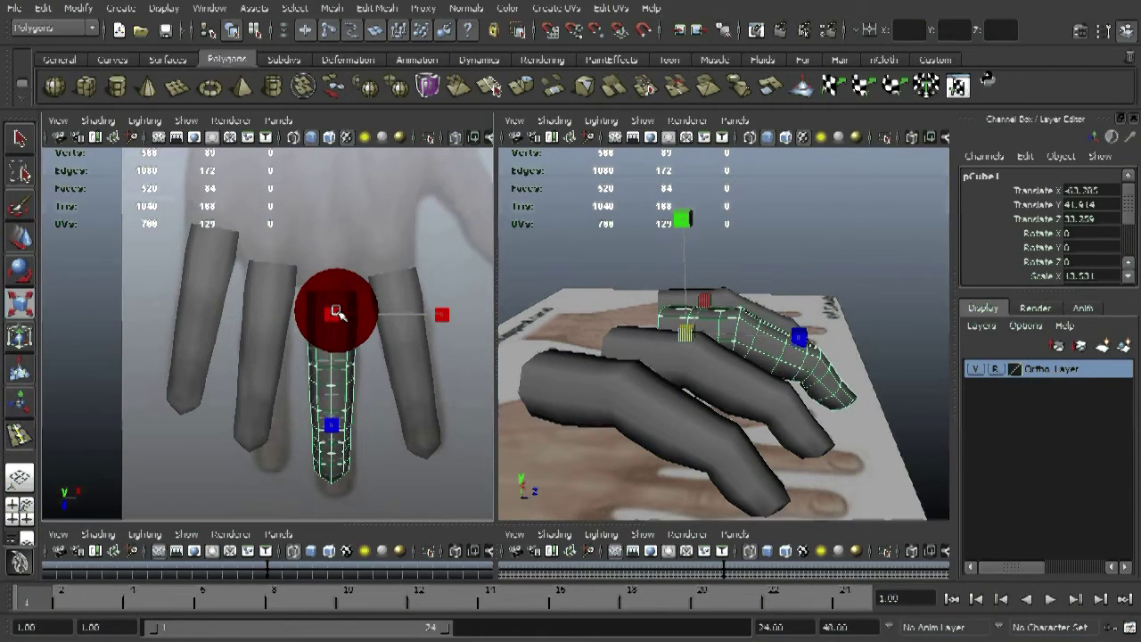
drag(335, 314, 359, 335)
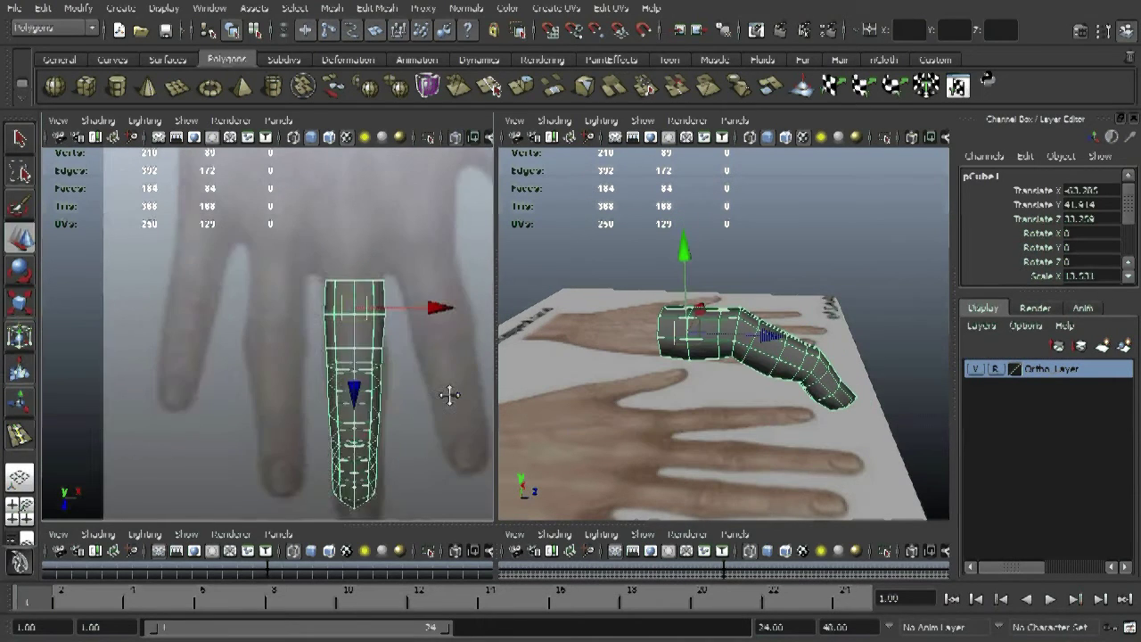
Step: Duplicate the single finger and move the copy over the reference's ring finger, to about X -82.3, Z 24.6
click(43, 8)
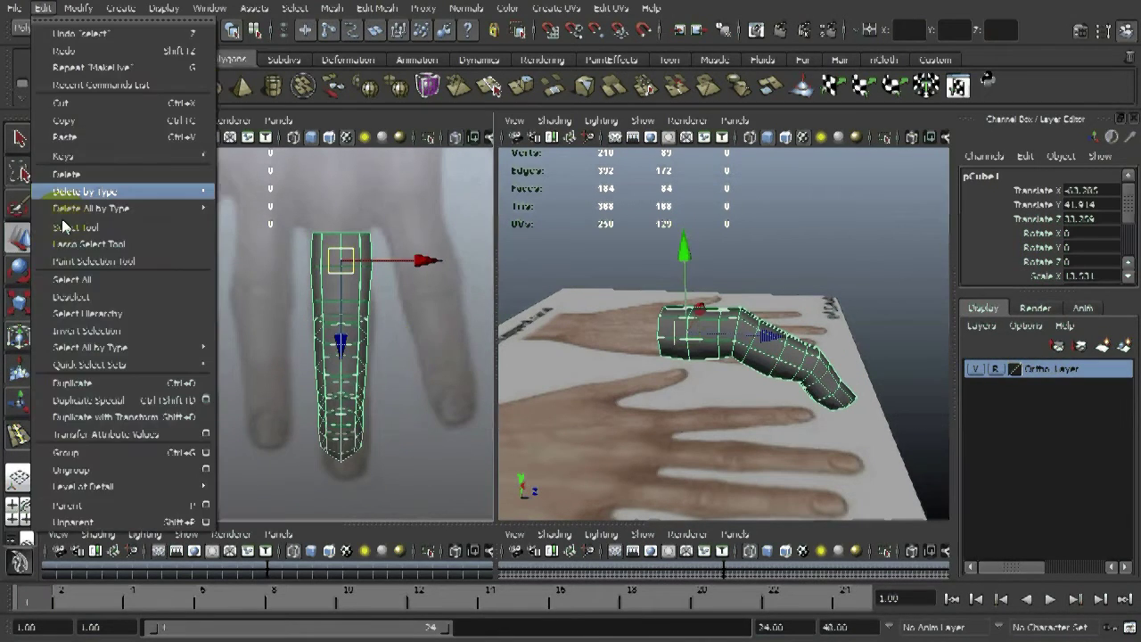
click(164, 385)
drag(438, 266, 361, 266)
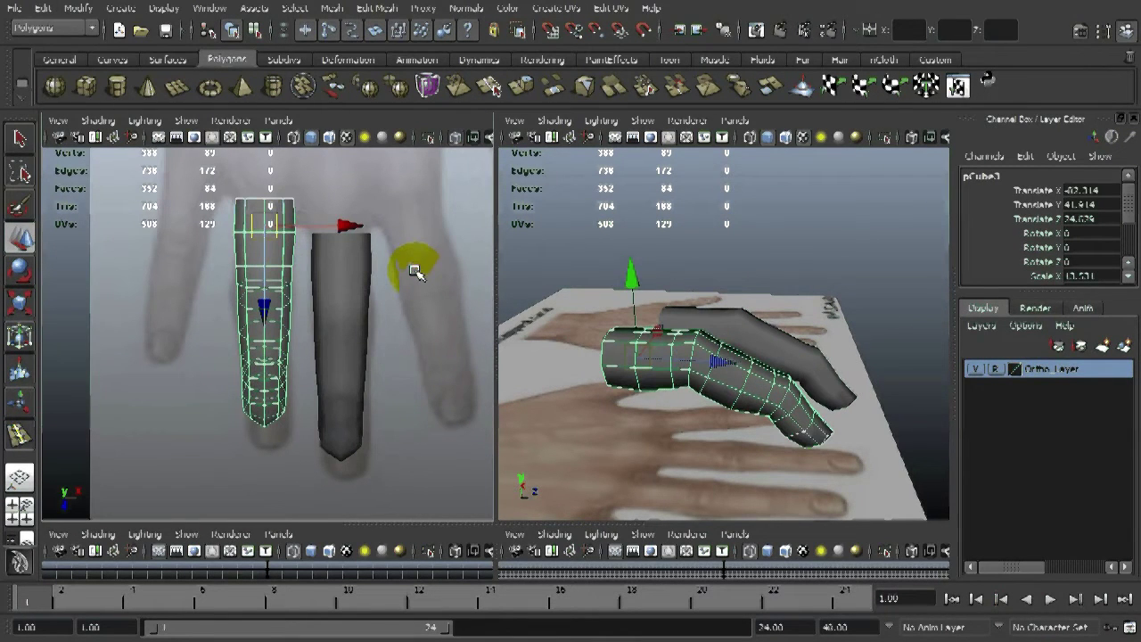
Step: Rotate the ring finger copy to about -2.7° in Y and nudge it to about -81.65 in X
key(e)
mouse_move(390, 241)
mouse_down()
mouse_move(394, 250)
mouse_move(353, 224)
mouse_move(395, 242)
mouse_up()
key(w)
key(e)
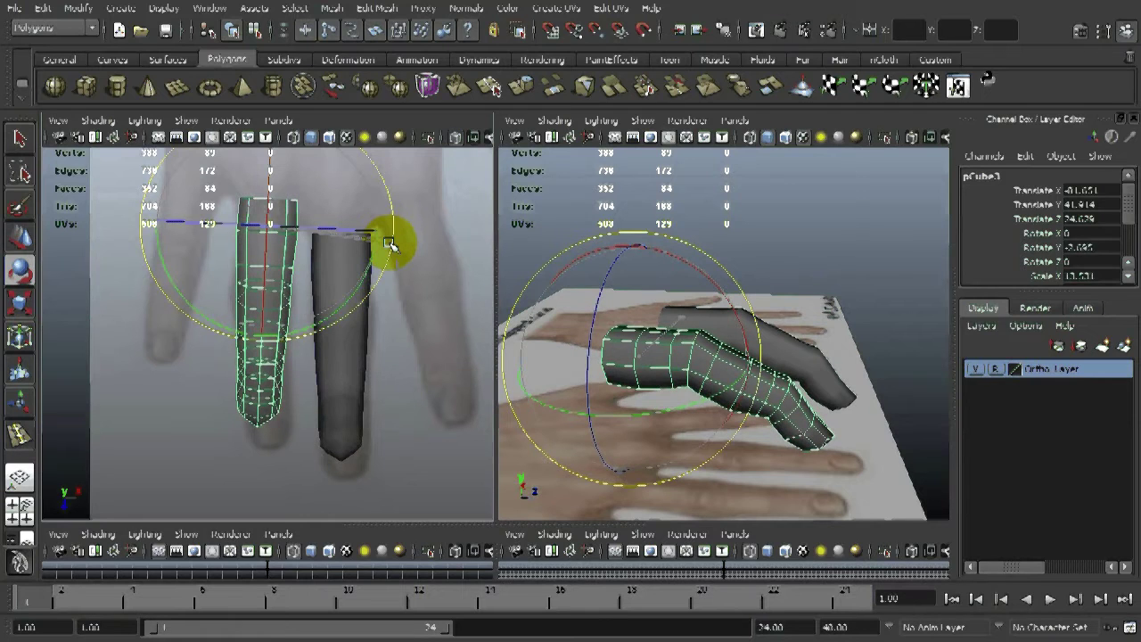
Step: Duplicate the ring finger and move the copy over the reference's little finger, to about X -99.35, Z 14.7
key(w)
key(ctrl+d)
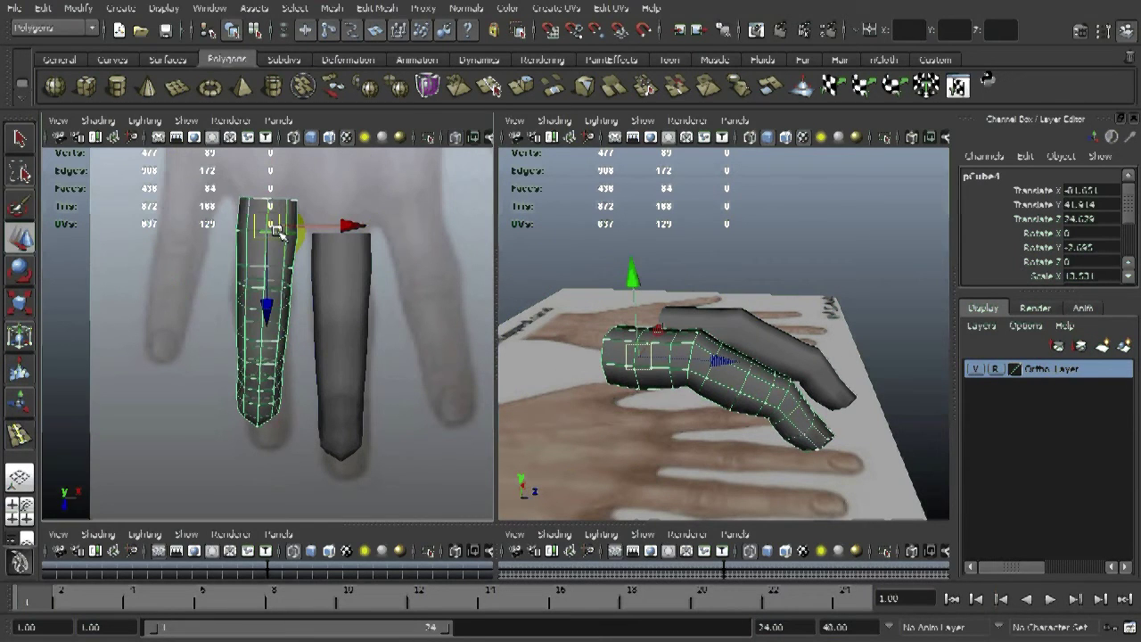
drag(273, 232, 202, 192)
alt+right_drag(359, 289, 361, 291)
alt+middle_drag(361, 291, 438, 364)
Step: Rotate the little finger to about -10.4° in Y and nudge it to about X -99.1, Z 14.0
key(e)
drag(417, 321, 409, 331)
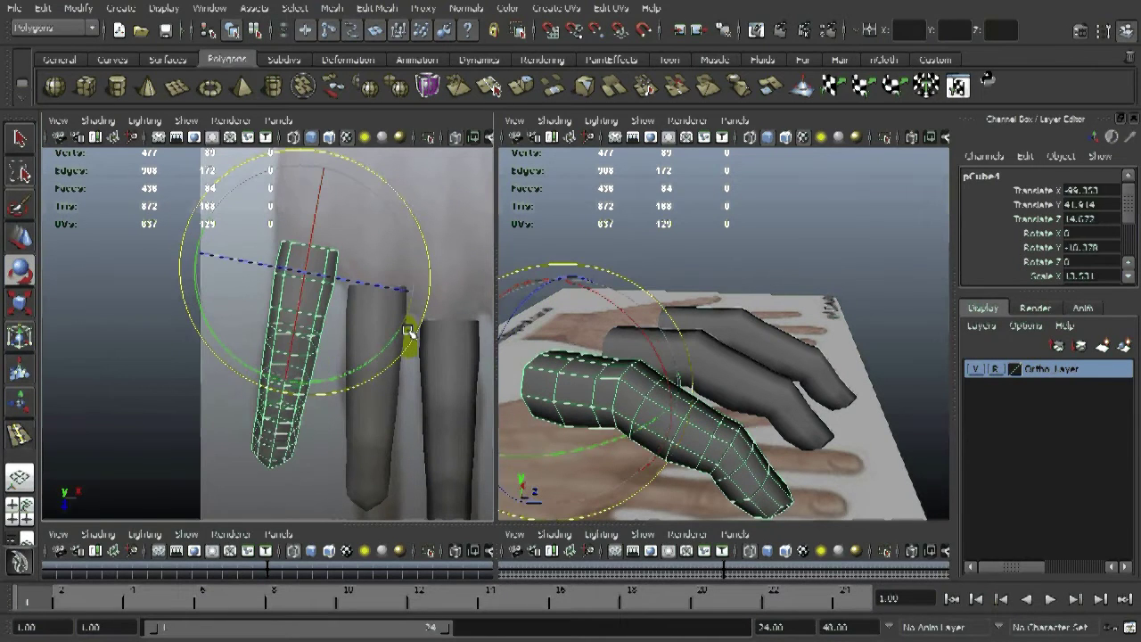
key(w)
drag(319, 279, 319, 279)
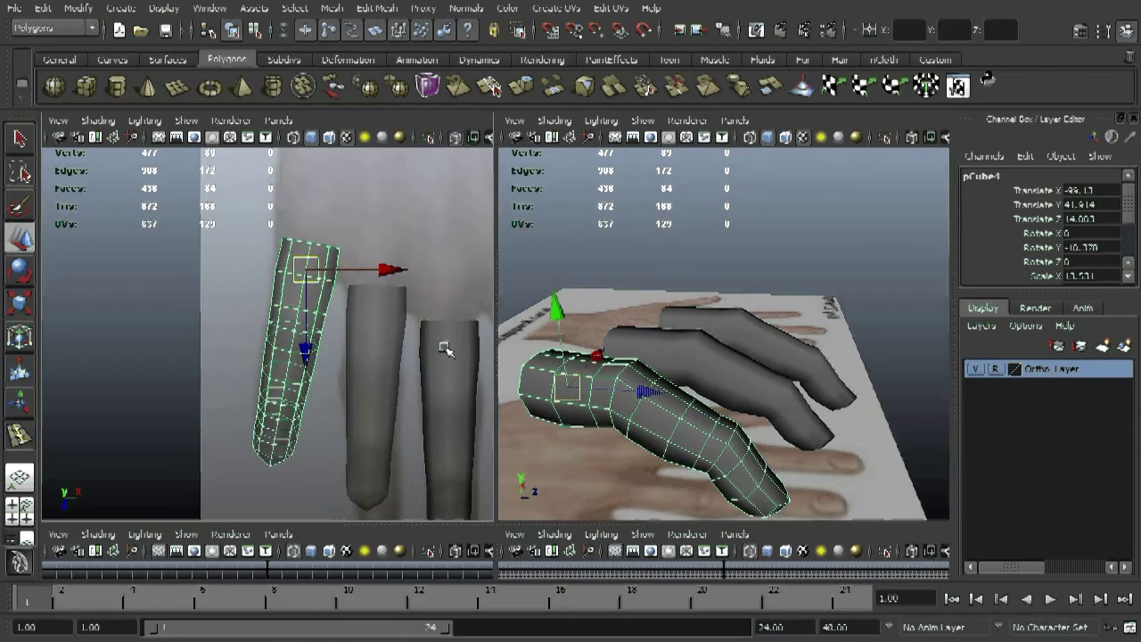
Step: Rotate the ring finger further in Y so that it follows the angle of the reference hand
alt+right_drag(445, 347, 398, 330)
alt+middle_drag(398, 330, 356, 299)
click(318, 356)
key(e)
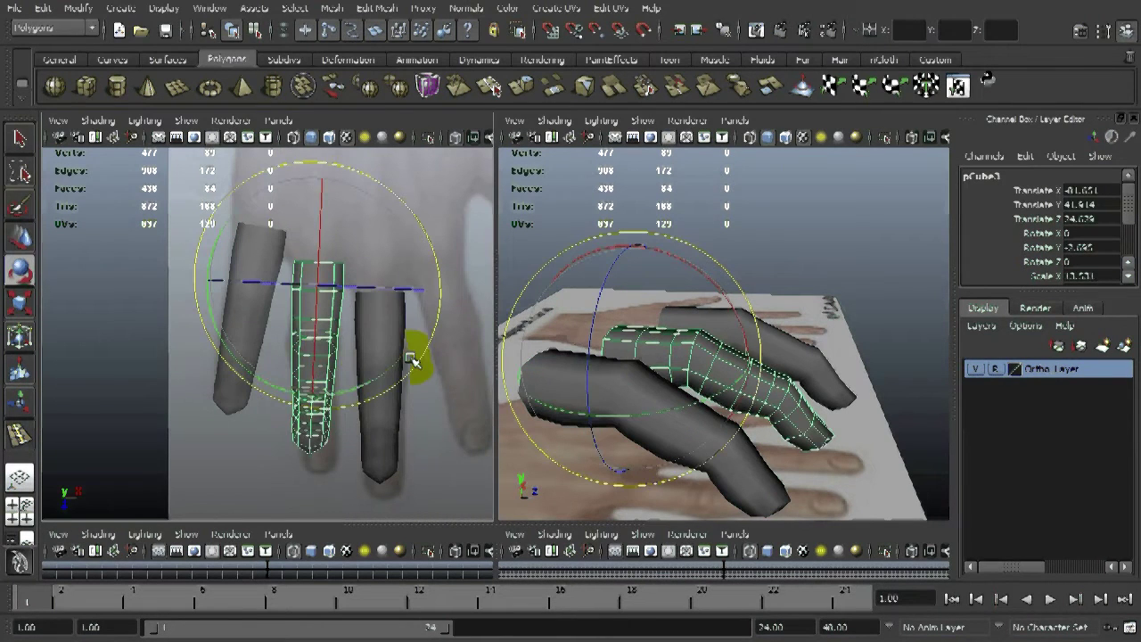
drag(409, 365, 440, 371)
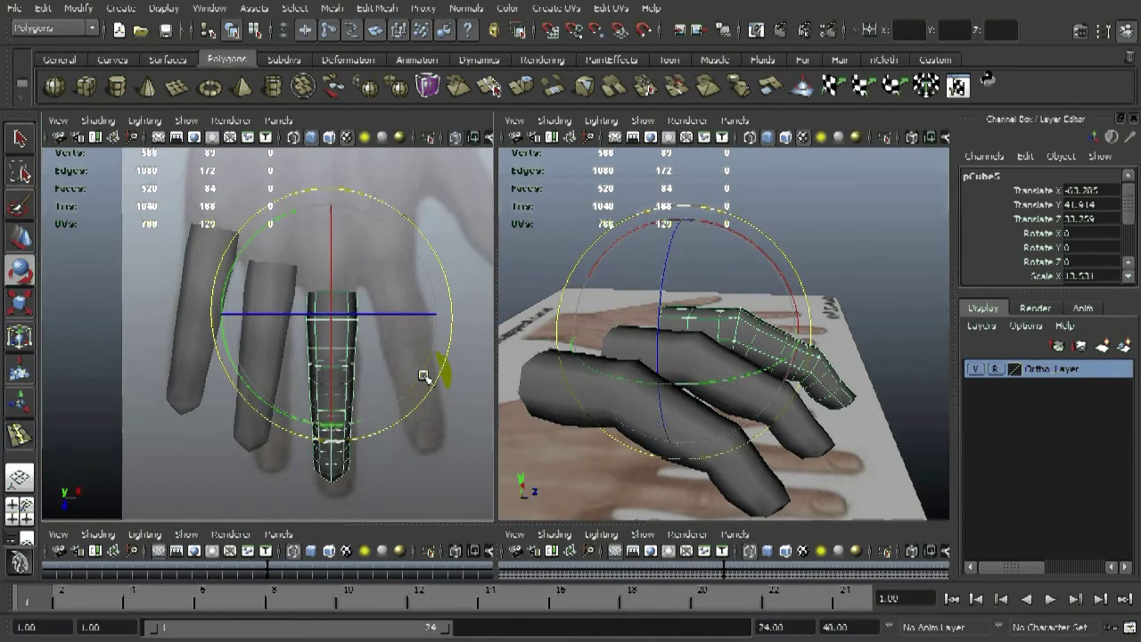
Step: Move the middle finger copy over the reference's index finger, to about X -45.5, Z 27.2, and rotate it about 15.6° in Y
key(w)
drag(331, 314, 391, 296)
key(e)
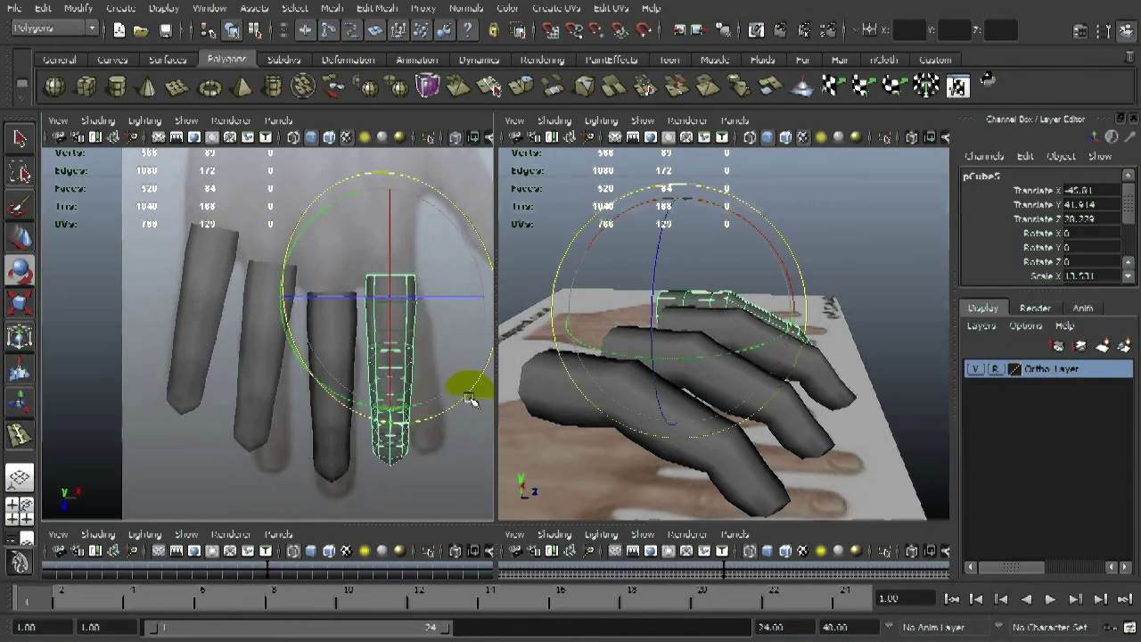
drag(469, 398, 491, 369)
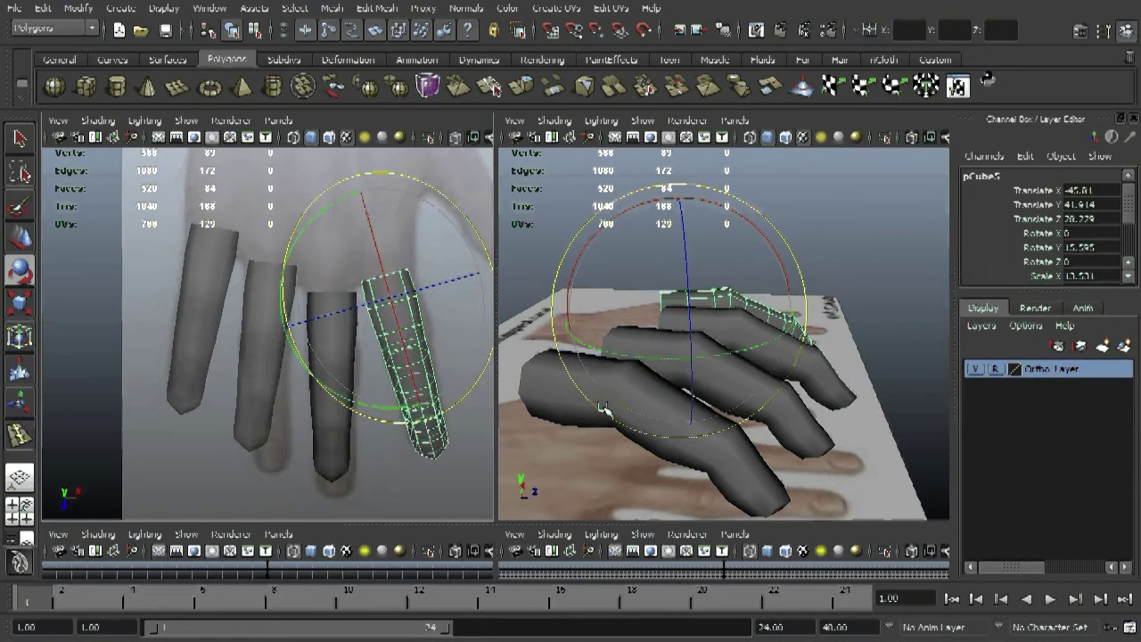
key(w)
drag(390, 310, 403, 303)
key(e)
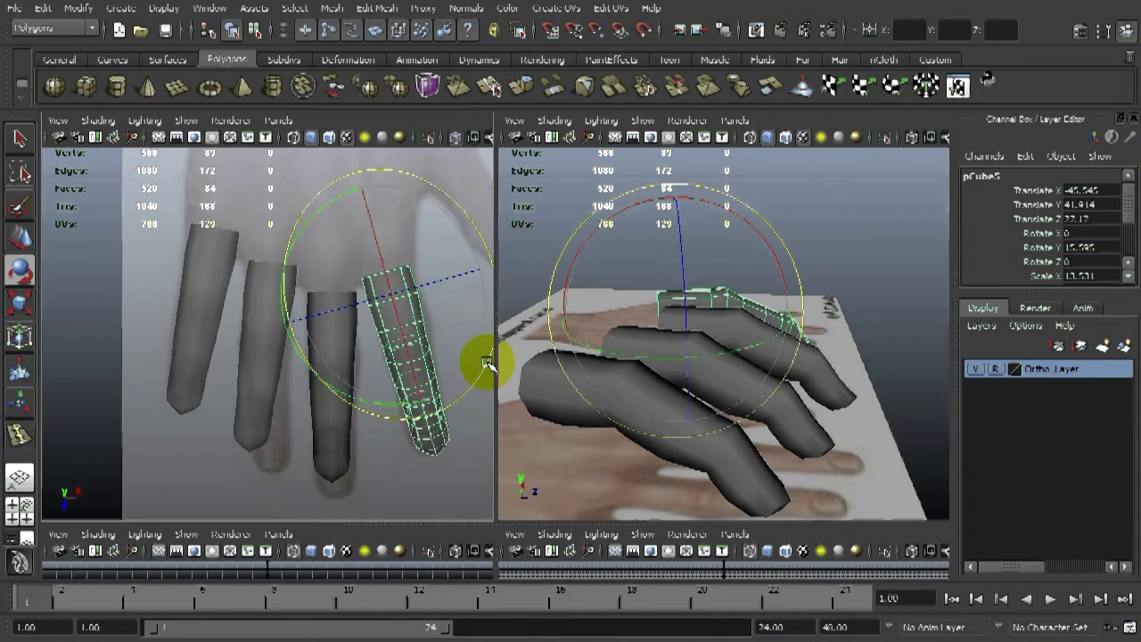
Step: Reduce the index finger's rotation to about 10.5° in Y and nudge it to about X -44.2
click(484, 367)
key(ctrl+z)
drag(434, 389, 466, 383)
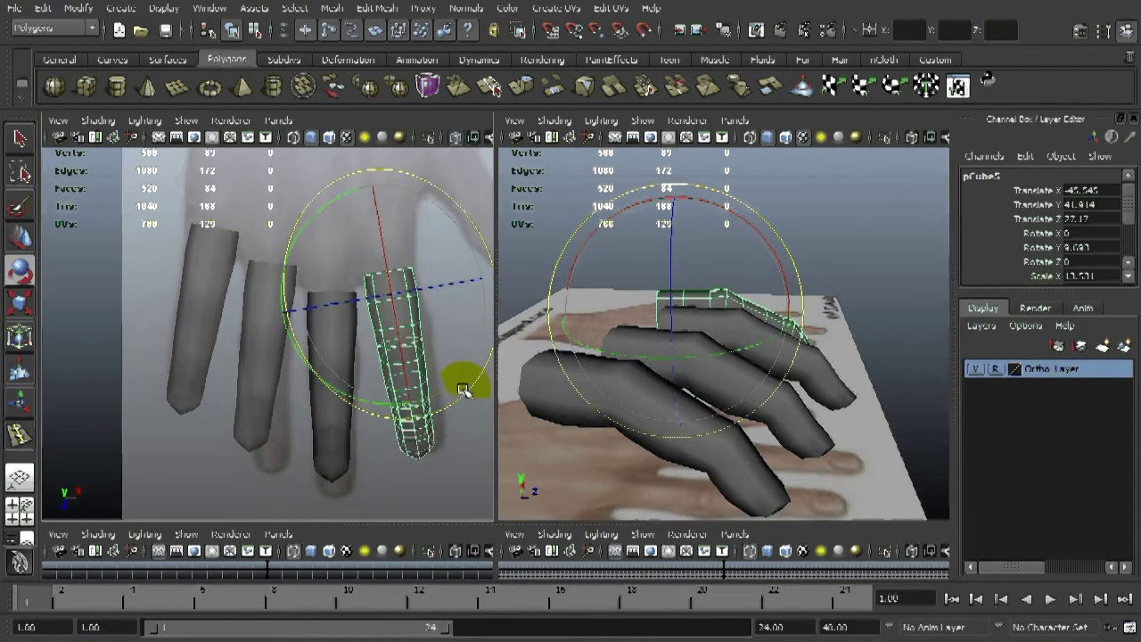
key(w)
drag(398, 306, 400, 309)
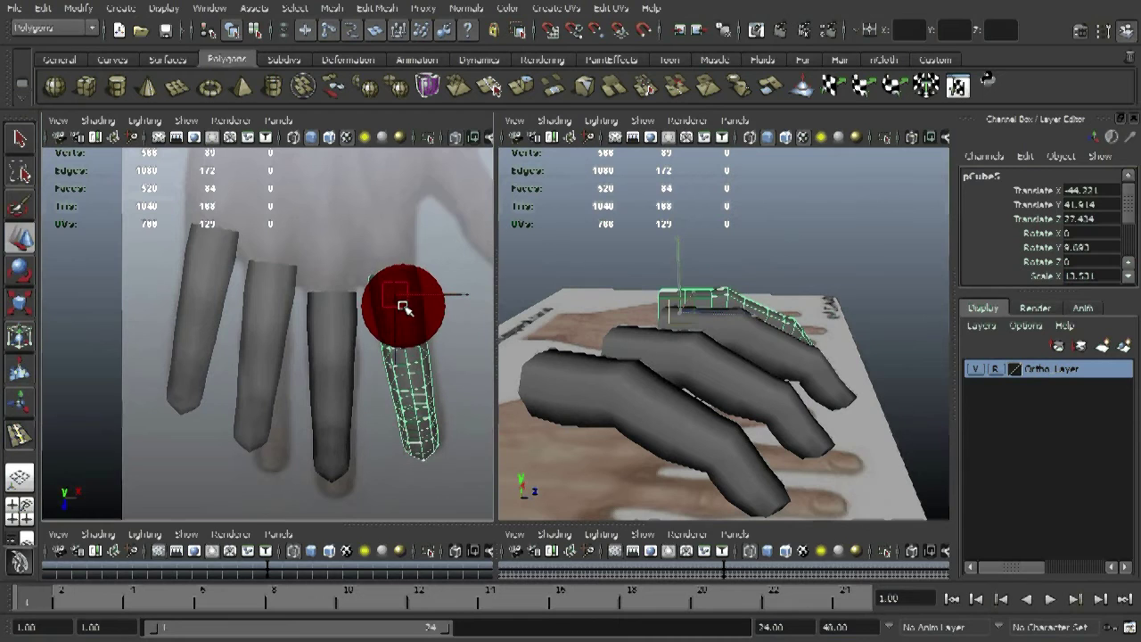
key(e)
mouse_move(473, 364)
mouse_down()
mouse_move(472, 389)
mouse_move(472, 379)
mouse_up()
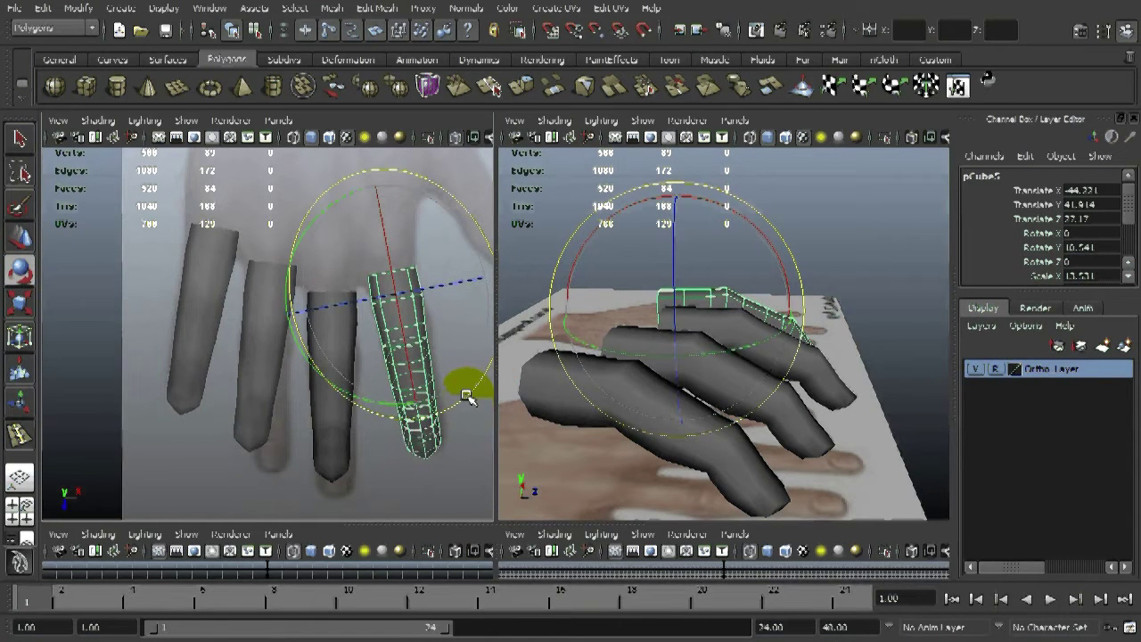
Step: Scale the middle finger up uniformly to about 14.58 so that it reaches the reference fingertip
click(334, 441)
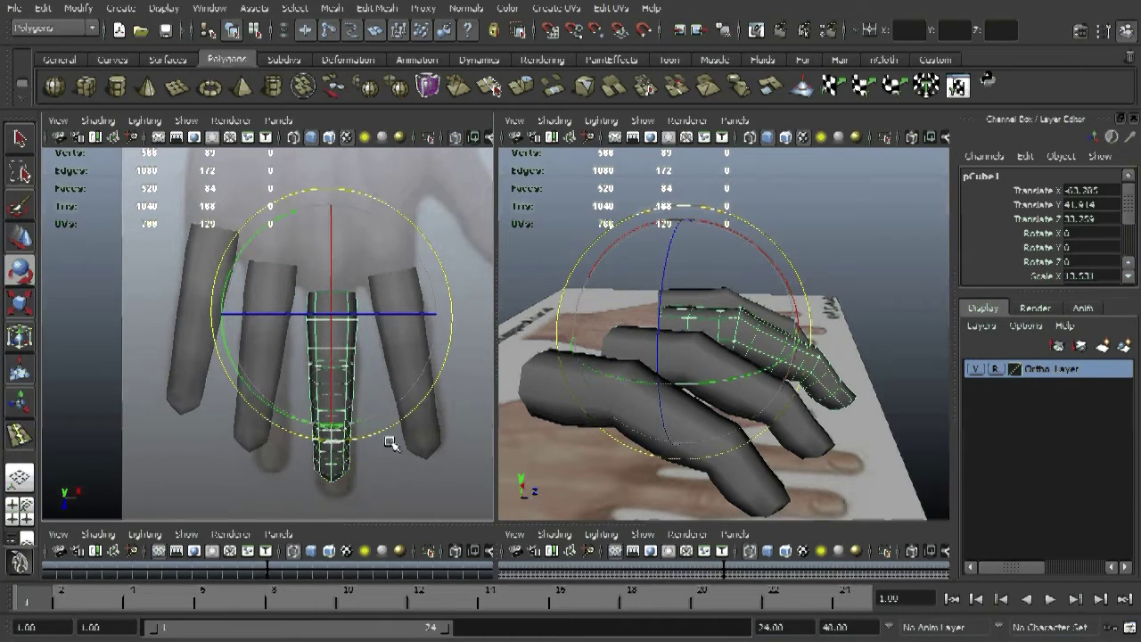
key(r)
drag(331, 314, 342, 315)
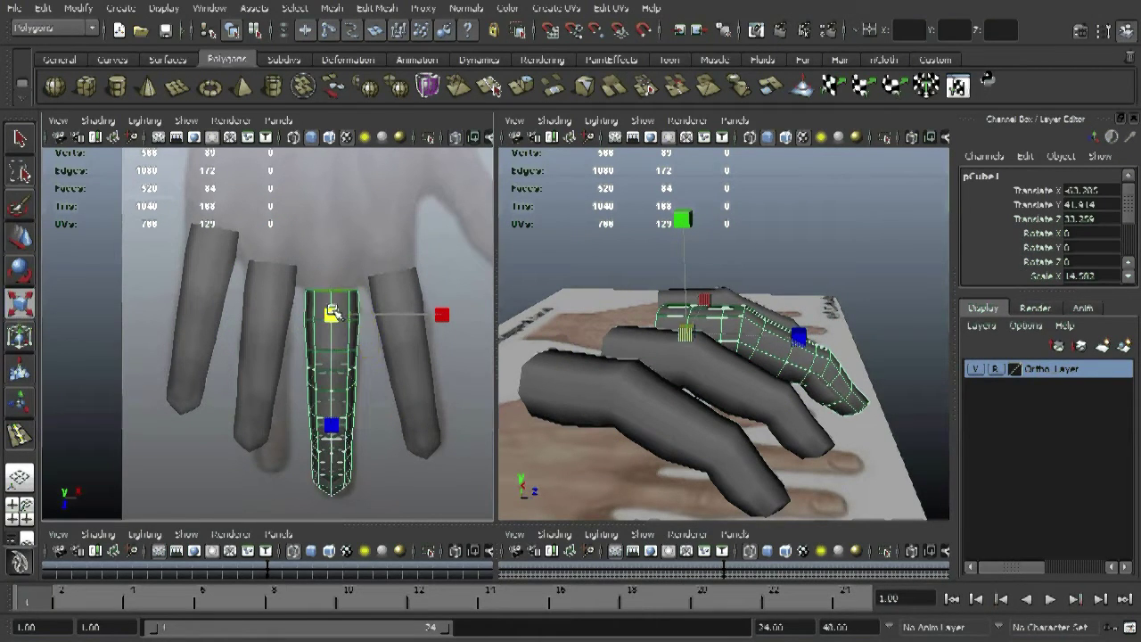
Step: Scale the index finger down to about 12.7 and the little finger down to about 11.94
click(407, 384)
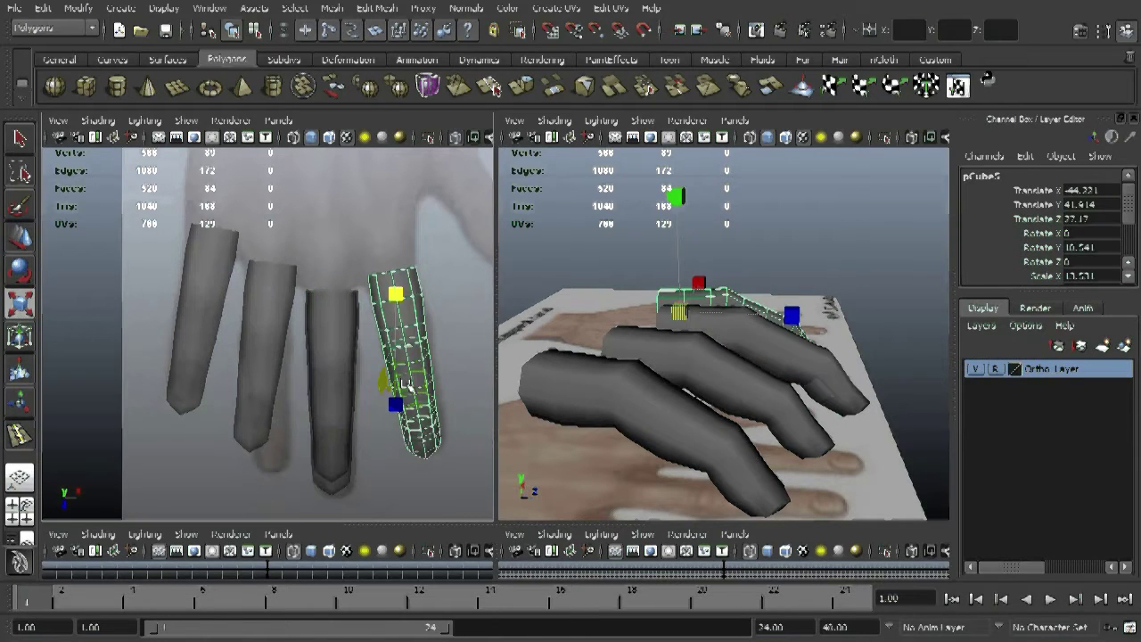
shift+click(221, 371)
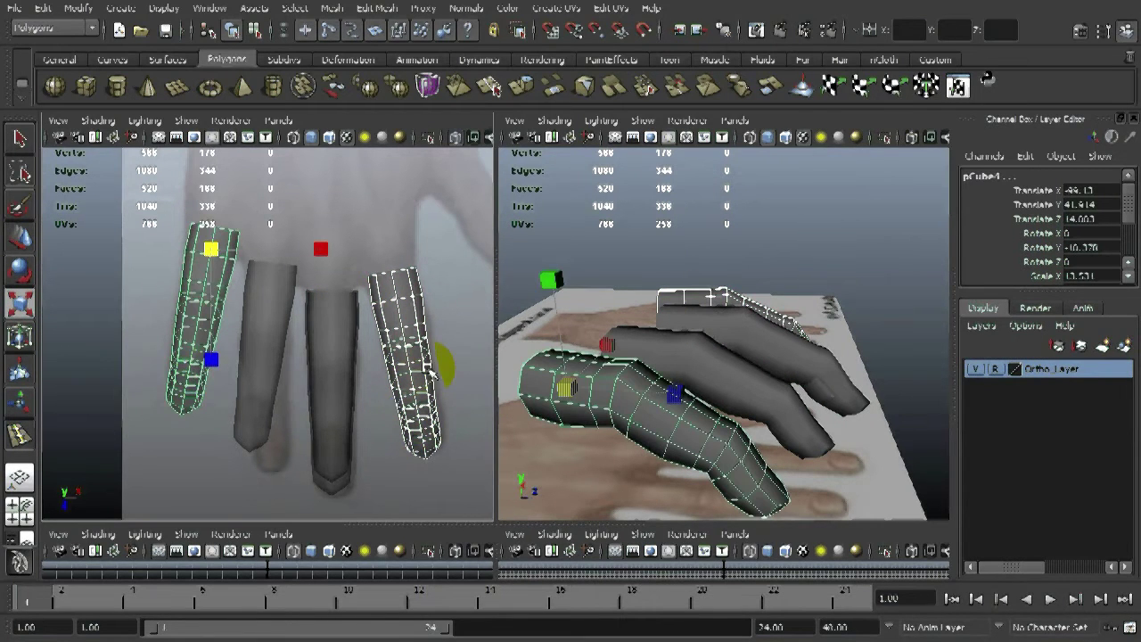
mouse_move(214, 230)
mouse_down()
mouse_move(203, 239)
mouse_move(224, 270)
mouse_move(217, 237)
mouse_move(204, 242)
mouse_up()
click(186, 367)
click(186, 365)
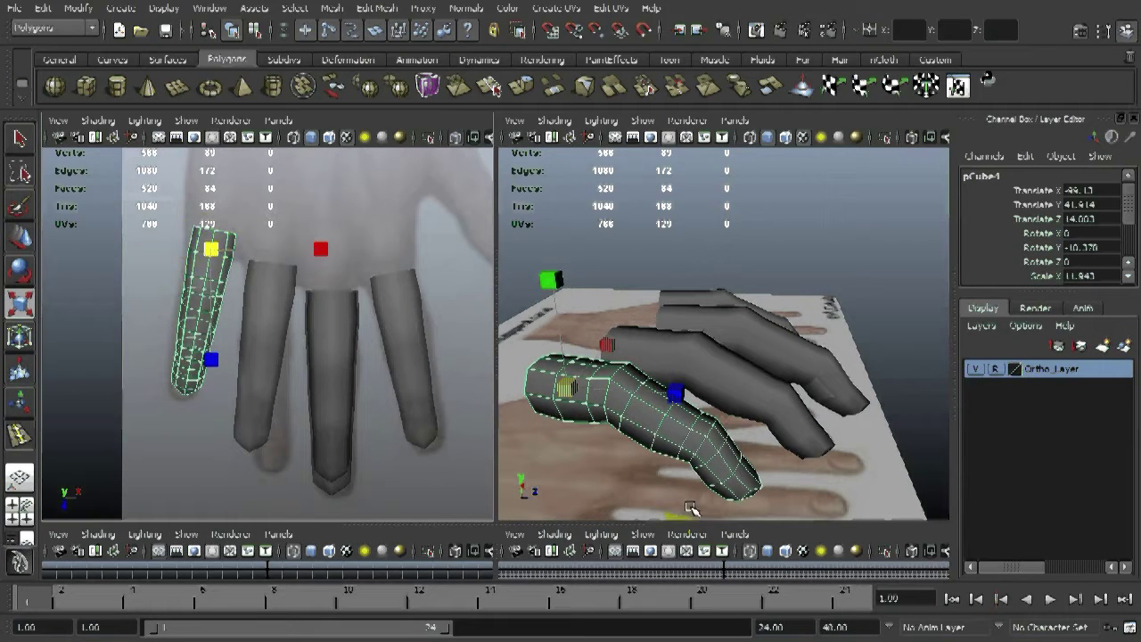
Step: Select the smaller duplicate finger hidden inside the middle finger and delete it
click(349, 316)
click(362, 384)
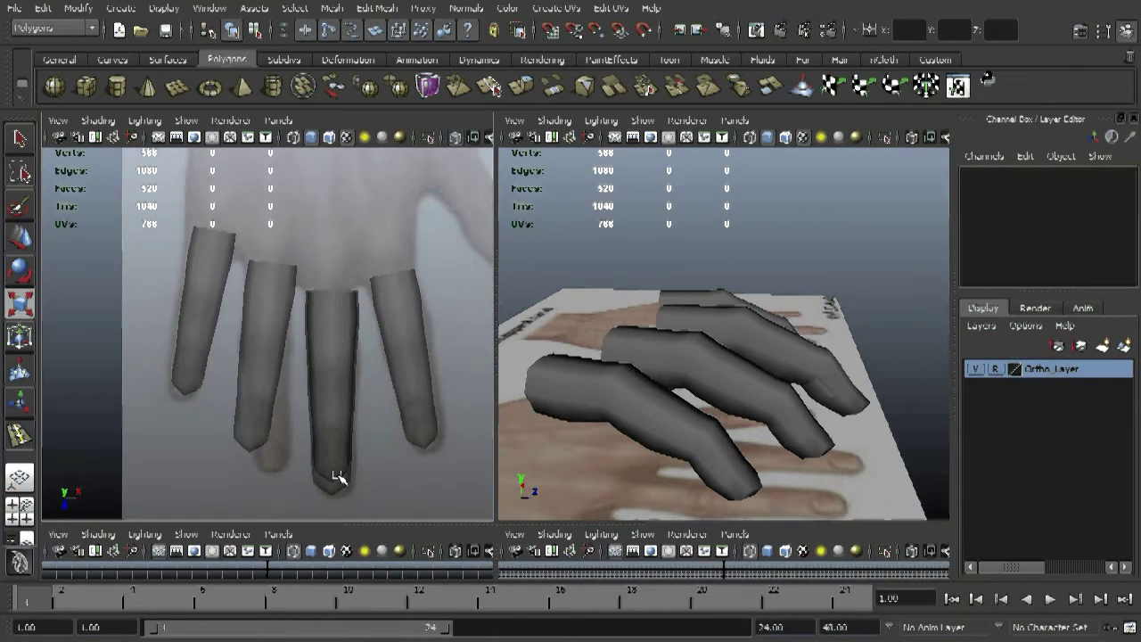
click(336, 475)
click(816, 394)
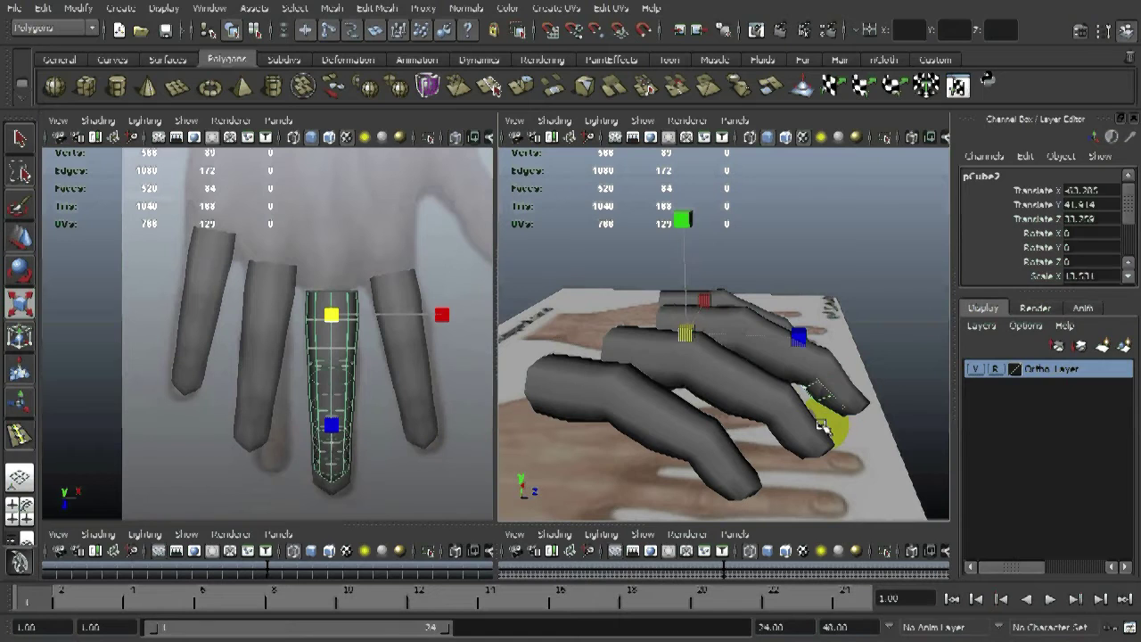
click(824, 467)
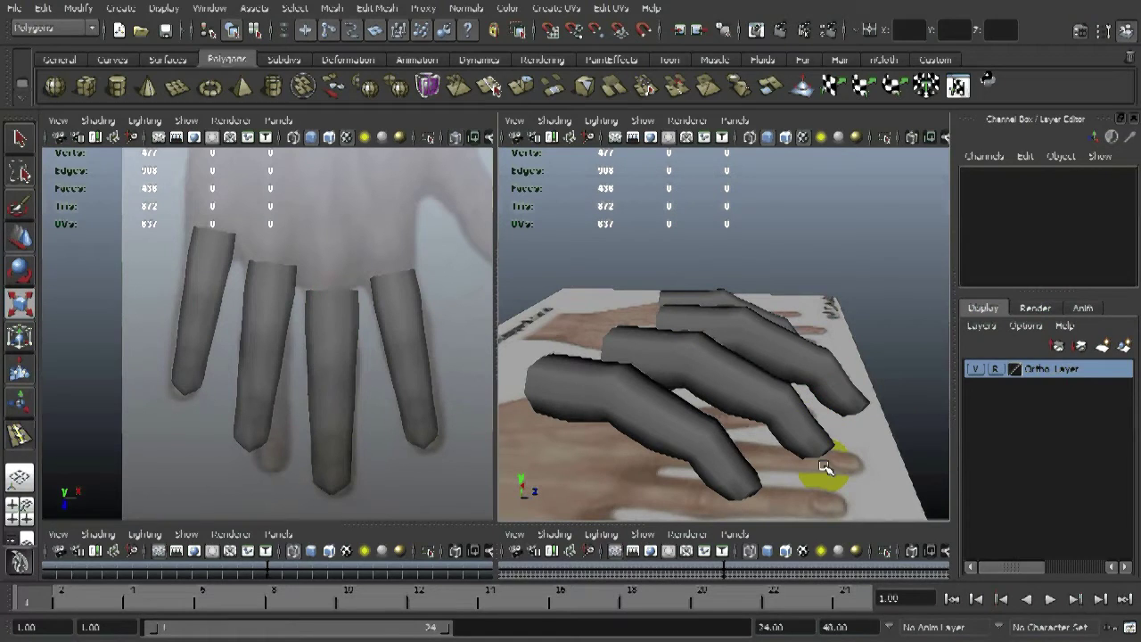
Step: Lower the index, ring and little fingers together below the middle finger, to about 40.15 in Y
click(726, 382)
shift+click(724, 310)
alt+drag(724, 309, 888, 372)
shift+click(892, 364)
key(w)
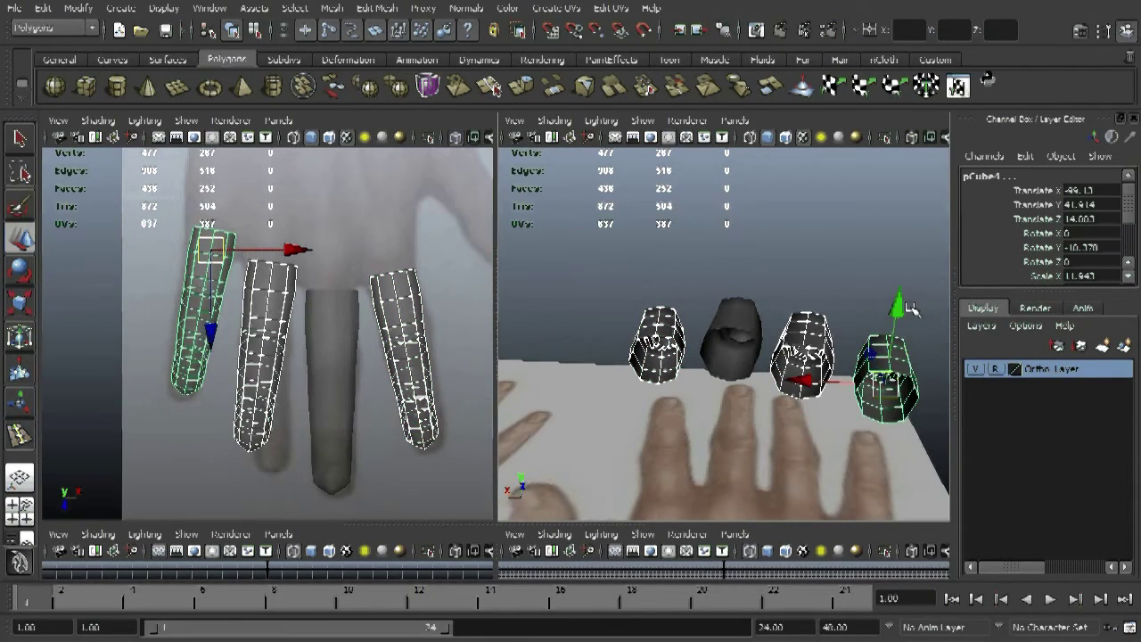
drag(894, 306, 809, 338)
click(898, 358)
Step: Lower the index and ring fingers to about 39.04 in Y and the little finger to about 34.98
click(808, 339)
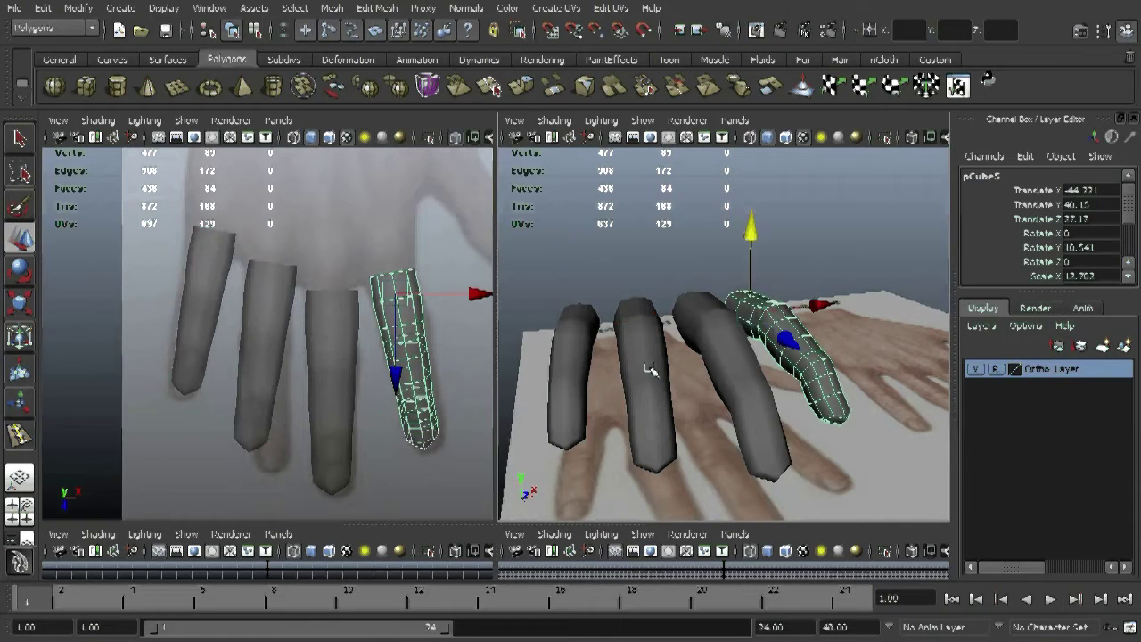
shift+click(648, 369)
shift+click(572, 365)
drag(568, 243, 828, 413)
click(566, 371)
Step: Roll the index finger to about -19.2° in Z so that it turns away from the middle finger
click(667, 356)
key(e)
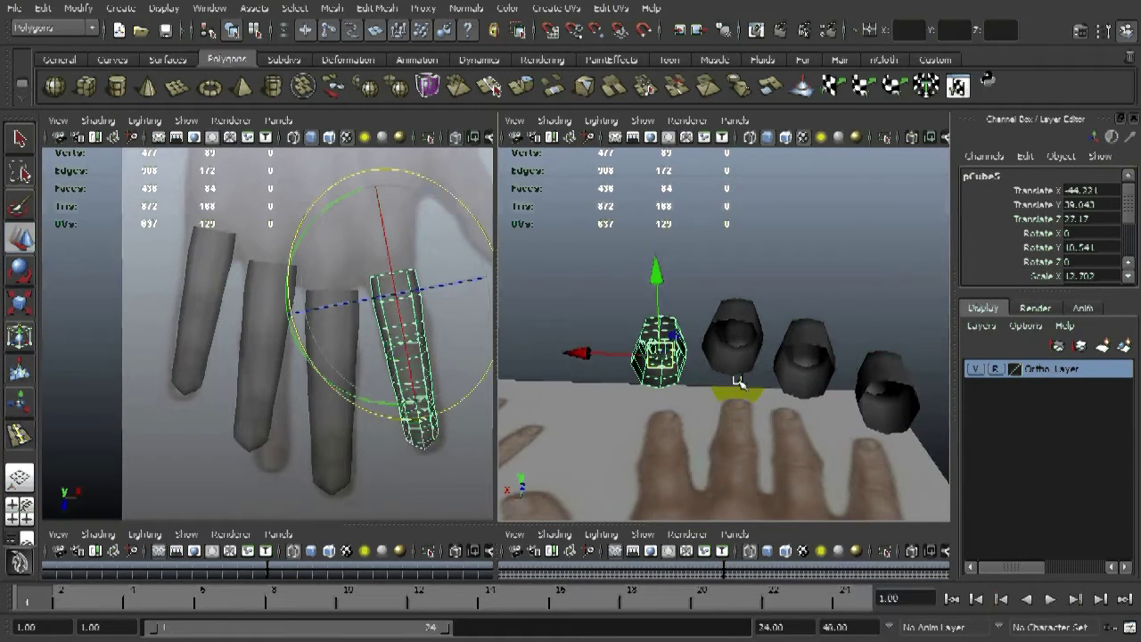
drag(781, 325, 762, 285)
click(806, 357)
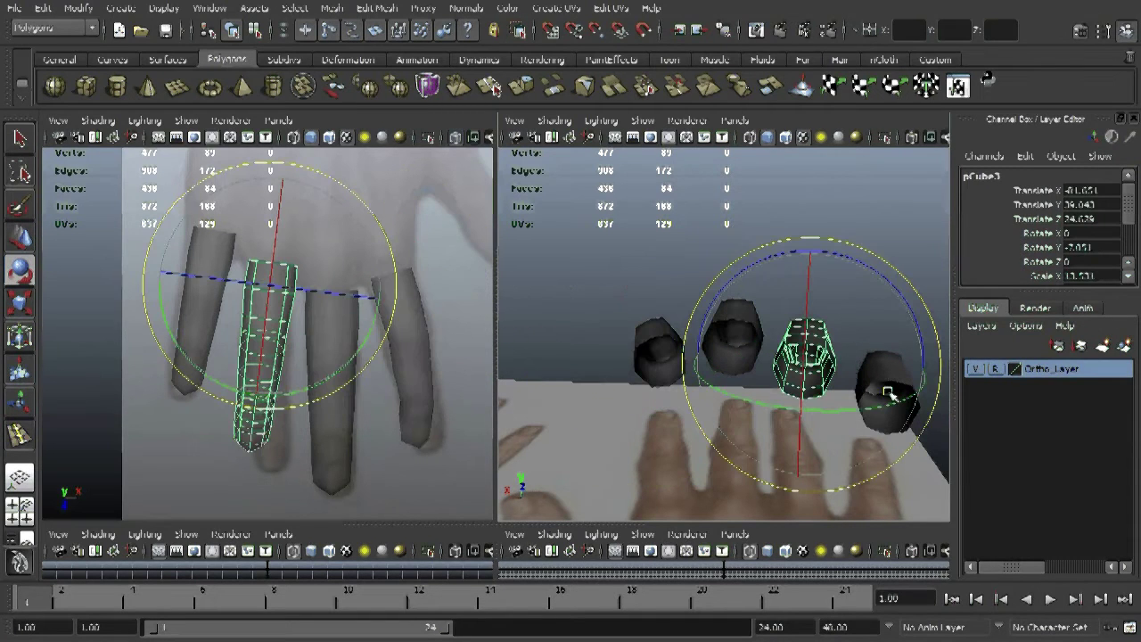
click(846, 352)
drag(828, 338, 892, 359)
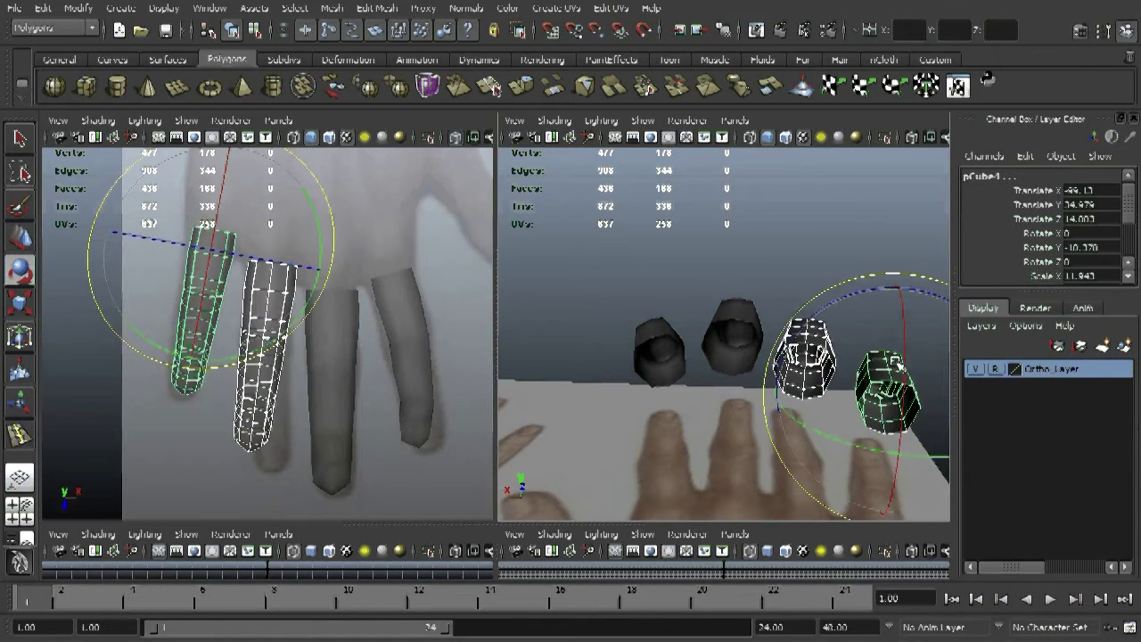
click(851, 278)
click(809, 356)
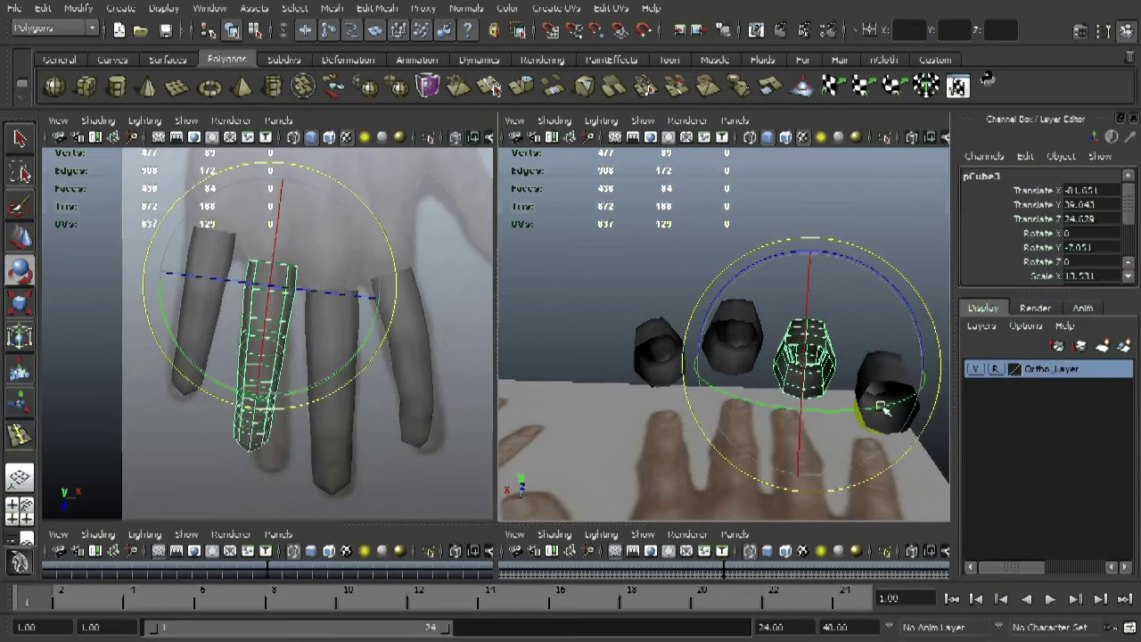
alt+right_drag(824, 407, 845, 410)
alt+drag(845, 410, 815, 364)
shift+click(815, 365)
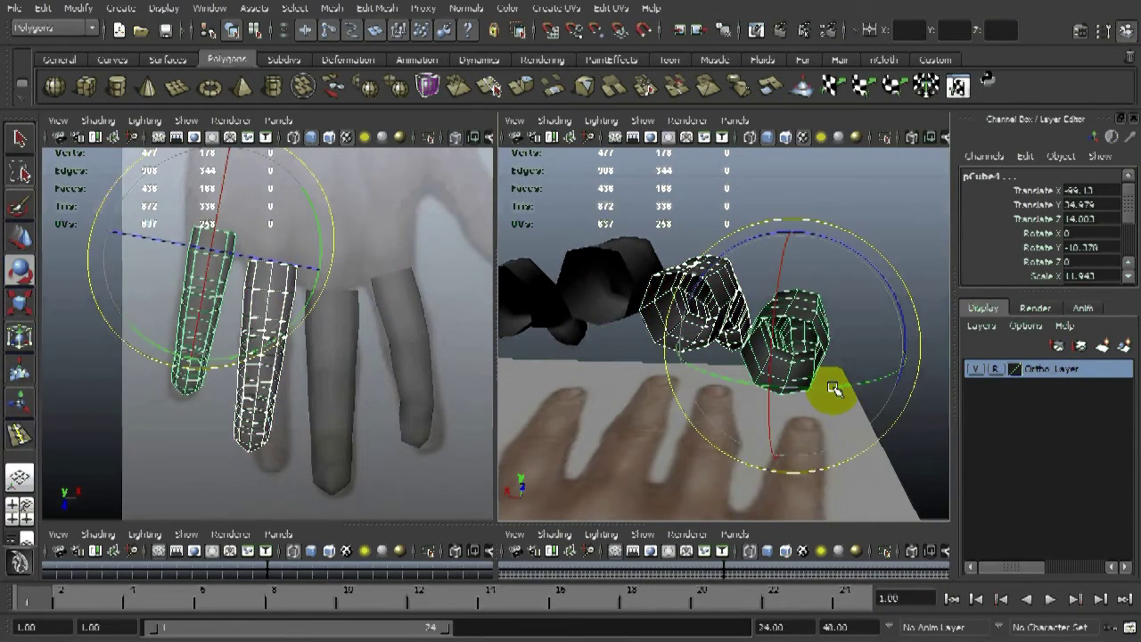
Step: Set the Rotate tool's pivot to Manip and roll the ring and little fingers together to about 12.8° in Z
click(814, 370)
shift+click(701, 308)
drag(813, 270, 816, 284)
key(ctrl+z)
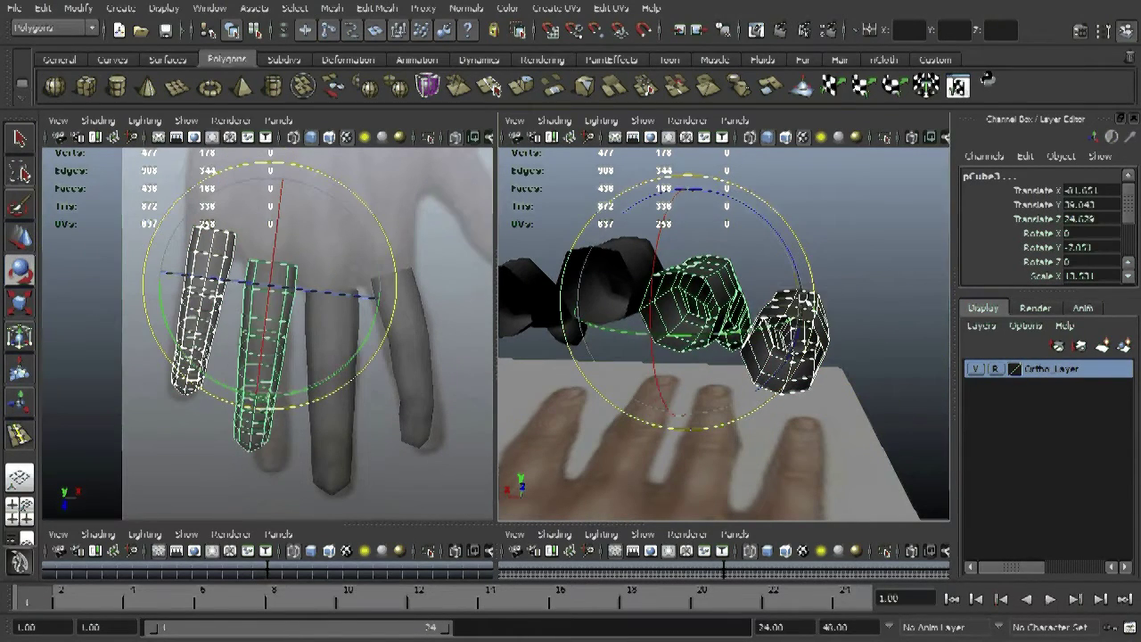
double_click(19, 270)
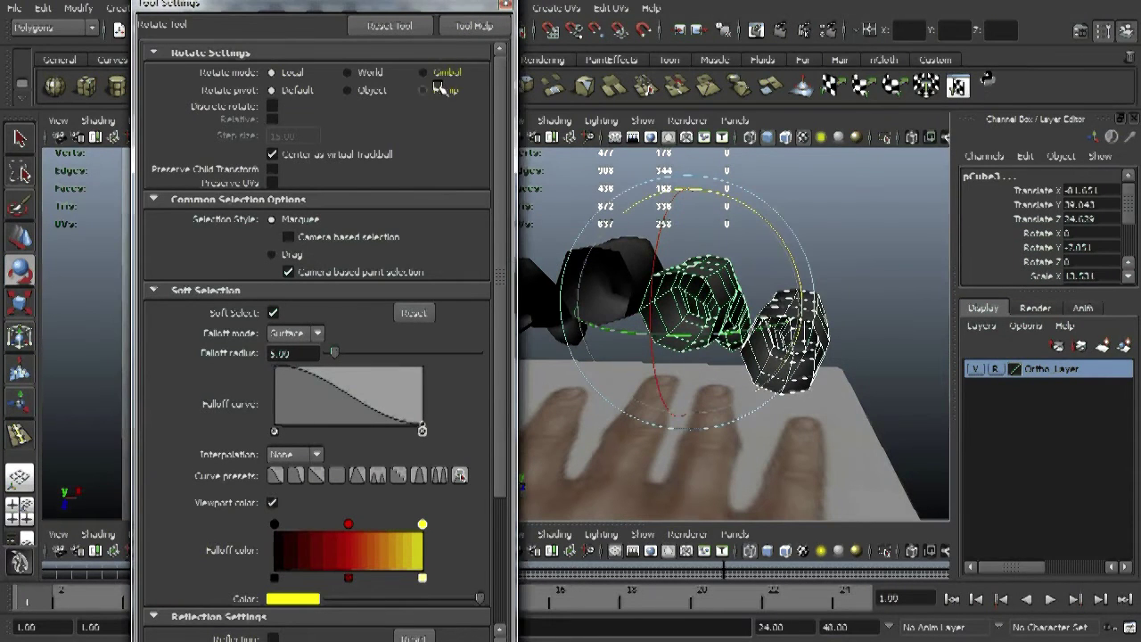
drag(807, 249, 800, 300)
Step: Roll the little finger further, to about 20° in Z
alt+right_drag(844, 301, 873, 277)
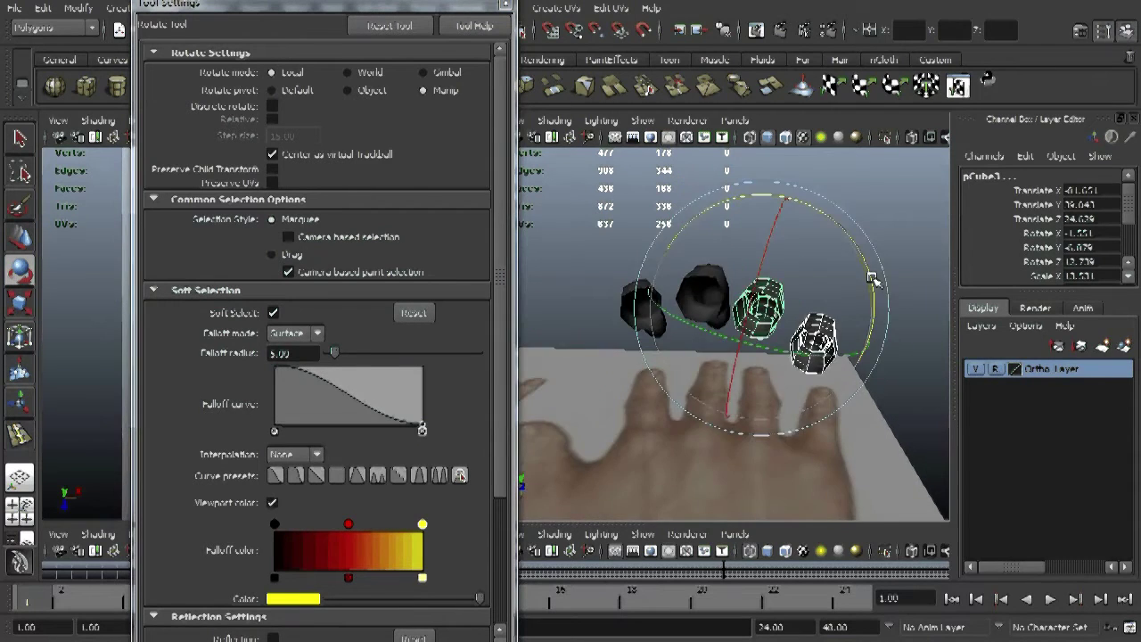
alt+drag(873, 277, 832, 368)
click(829, 370)
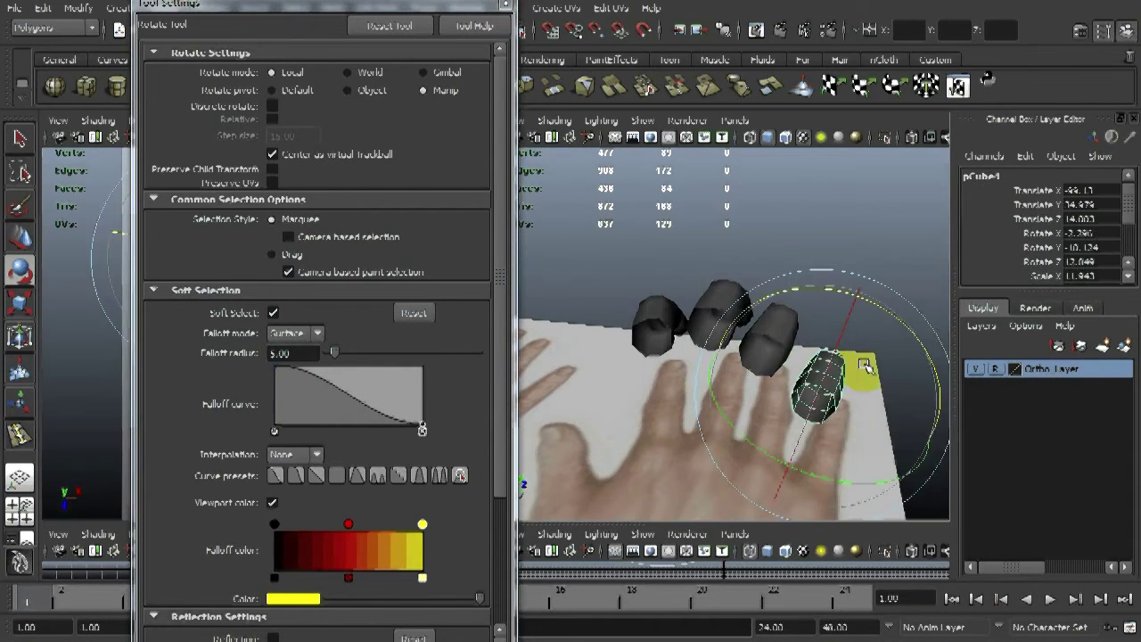
alt+drag(926, 340, 922, 240)
drag(924, 279, 934, 295)
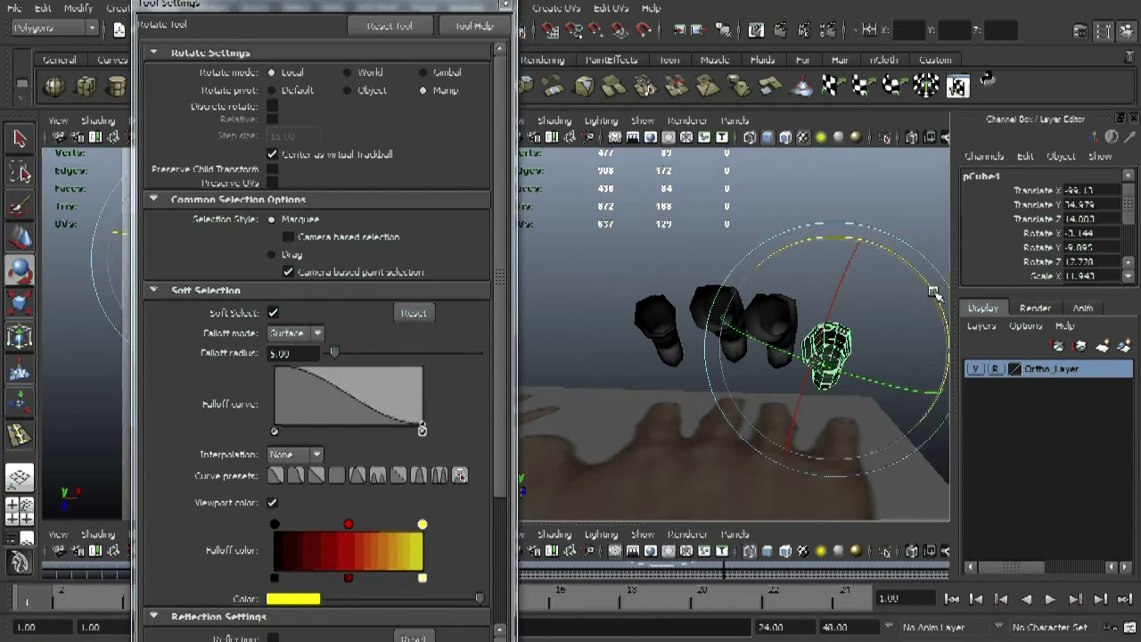
mouse_move(902, 239)
mouse_down()
mouse_move(918, 272)
mouse_move(725, 300)
mouse_move(606, 196)
mouse_move(891, 344)
mouse_move(793, 416)
mouse_move(668, 377)
mouse_move(820, 400)
mouse_move(849, 328)
mouse_up()
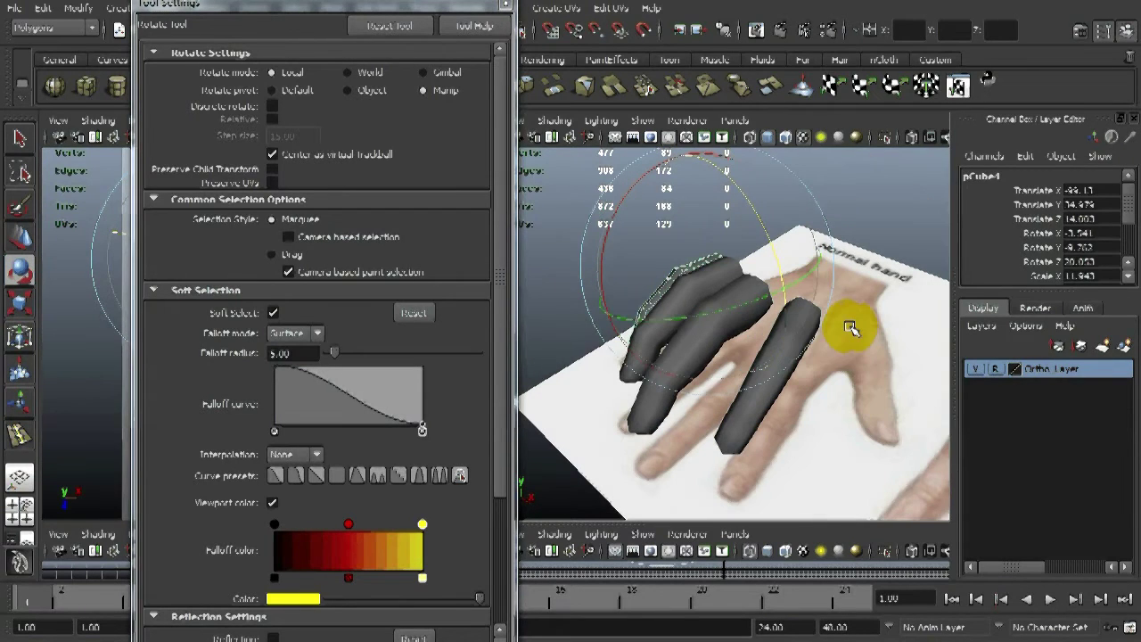
Step: Duplicate the index finger, close the tool settings, and move the copy near the reference's thumb, to about X -33.2, Z -23.3
click(879, 229)
click(796, 365)
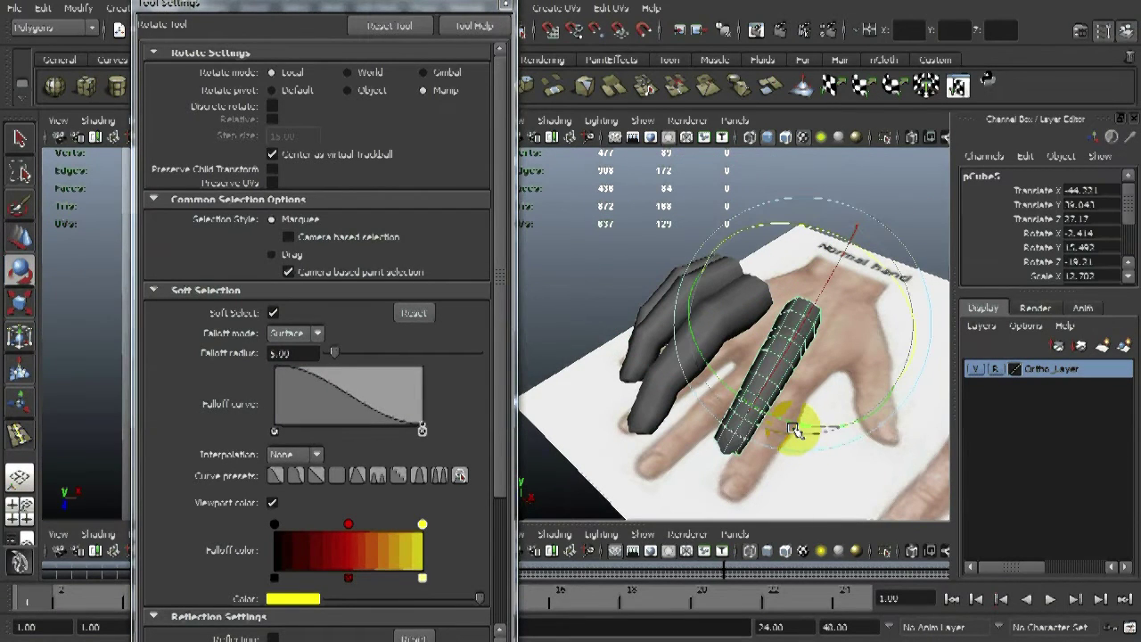
key(ctrl+d)
key(w)
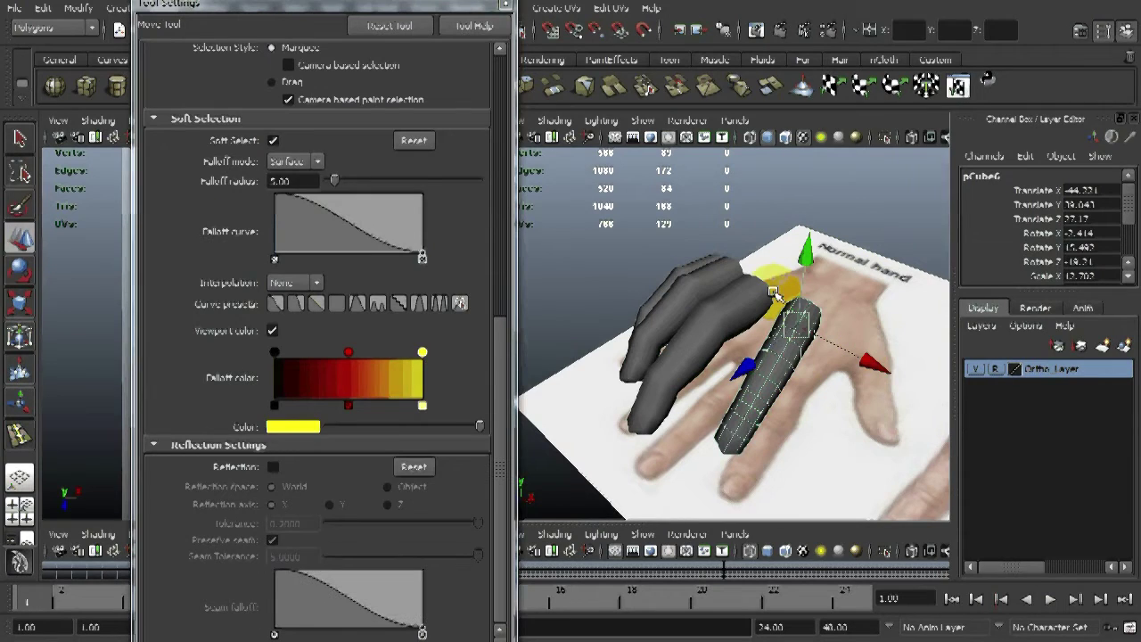
click(506, 3)
scroll(430, 295, down, 1)
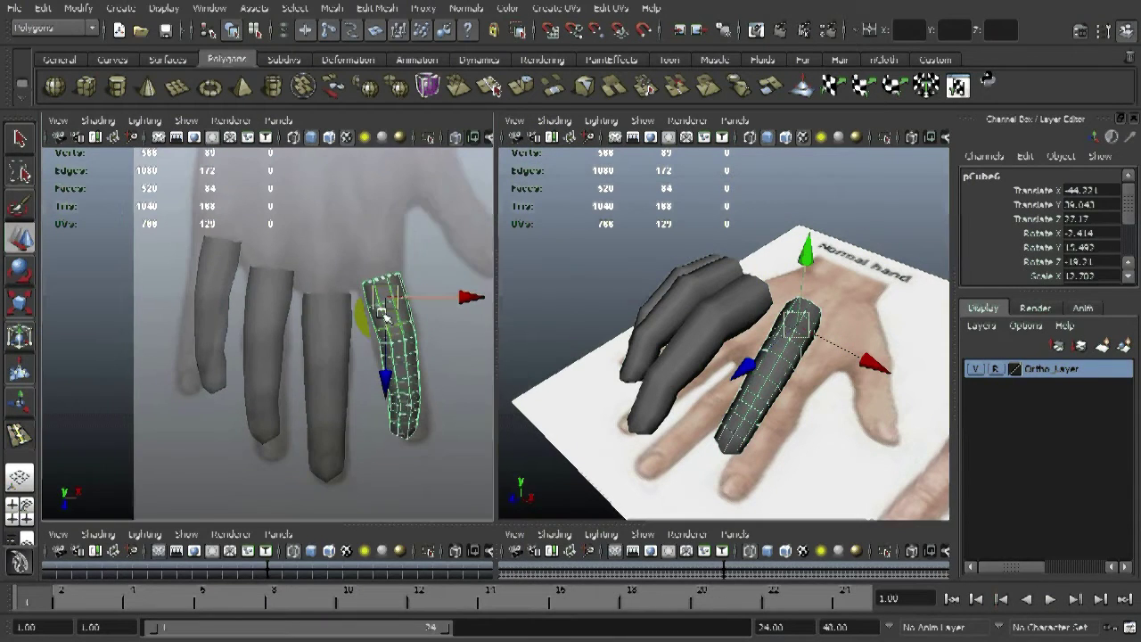
alt+middle_drag(385, 310, 299, 408)
drag(298, 408, 331, 261)
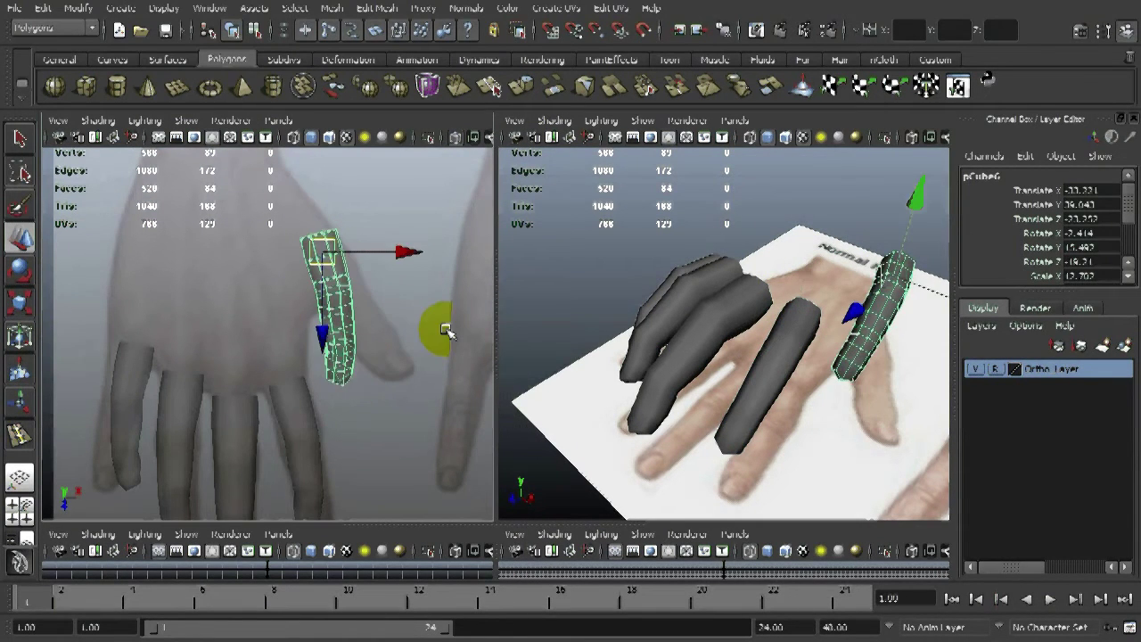
Step: Rotate the thumb copy to about -31.1° in X, 34.3° in Y and -50.9° in Z to follow the reference thumb
alt+right_drag(336, 311, 383, 307)
alt+middle_drag(384, 307, 356, 416)
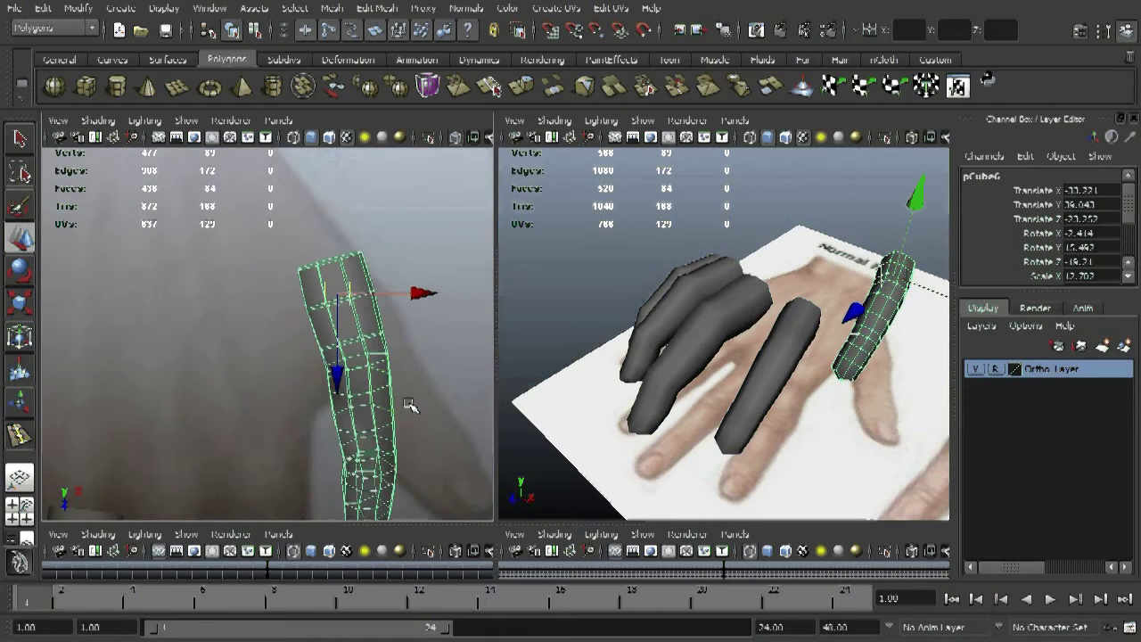
key(e)
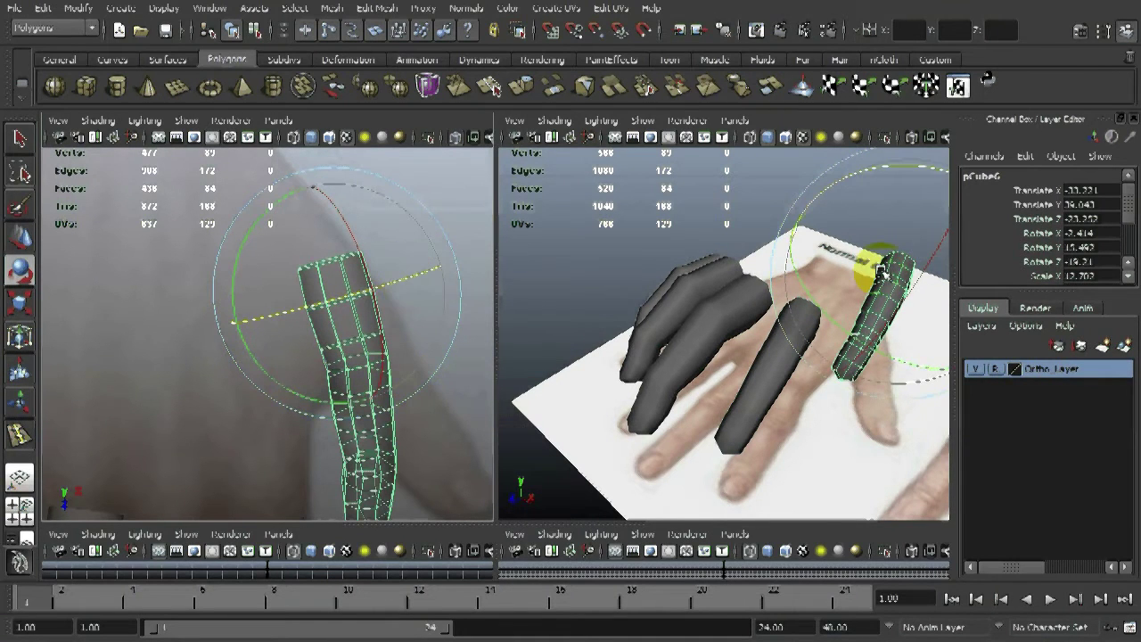
alt+drag(879, 255, 841, 344)
alt+right_drag(840, 344, 820, 306)
drag(820, 306, 758, 466)
drag(465, 322, 463, 248)
Step: Move the thumb to about X -42, Z -27, and scale it up to about 14.6
key(w)
drag(343, 302, 371, 351)
key(r)
key(w)
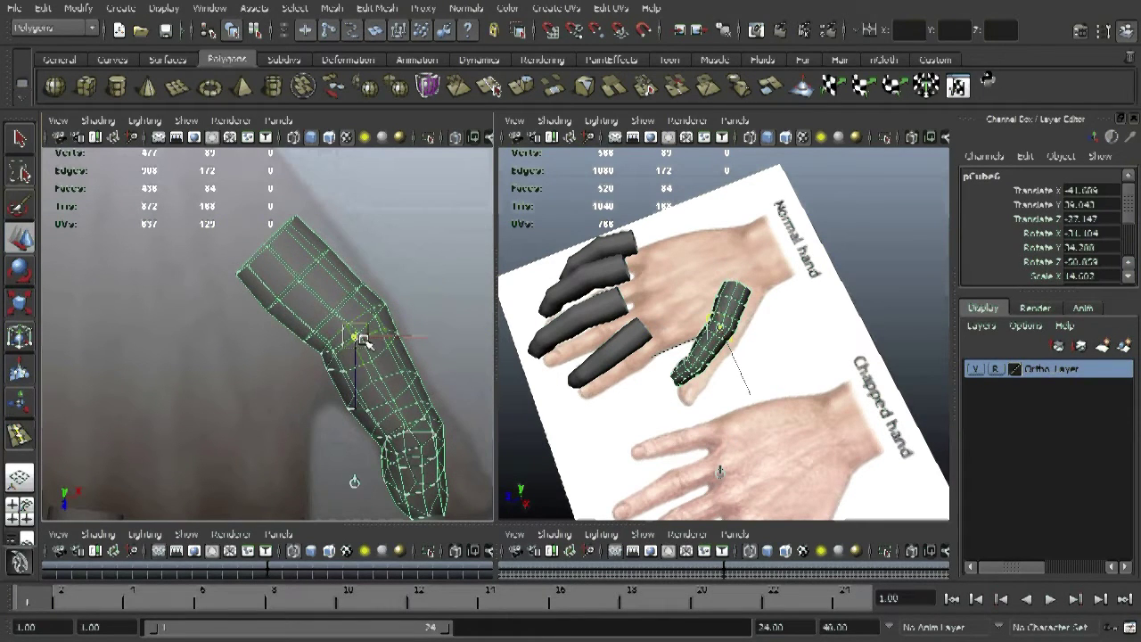
click(565, 466)
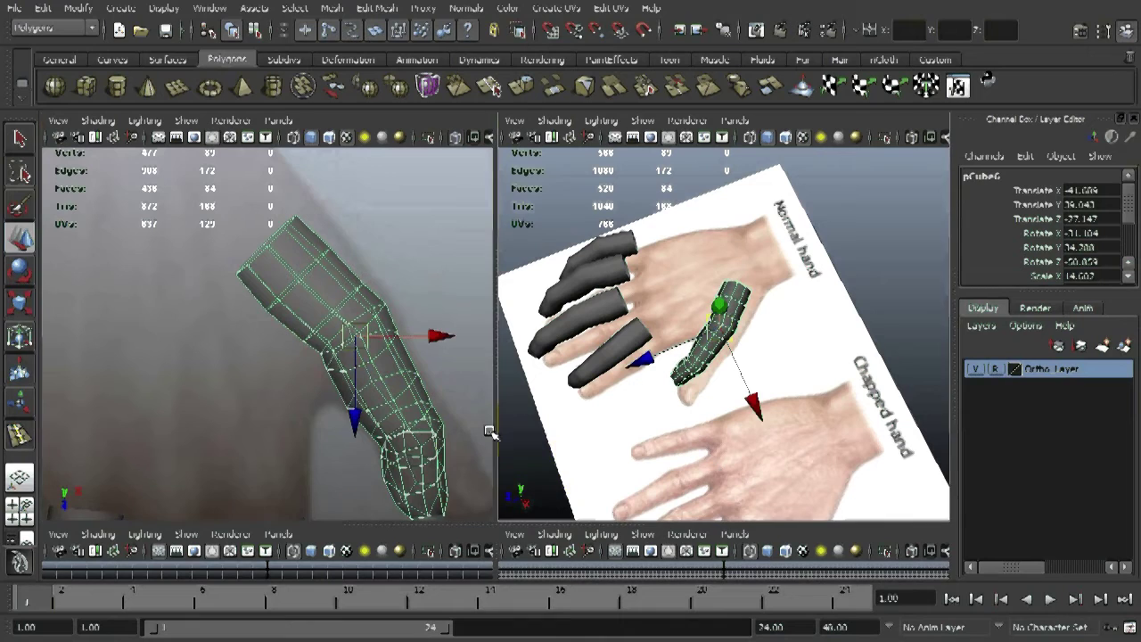
Step: Scale the thumb up to about 16.3 and rotate it to about -39.1° in X, 39.1° in Y and -55.6° in Z
drag(355, 336, 389, 269)
alt+right_drag(427, 374, 400, 370)
alt+middle_drag(400, 371, 286, 341)
key(w)
mouse_move(262, 333)
mouse_down()
mouse_move(260, 319)
mouse_move(262, 330)
mouse_up()
key(e)
drag(384, 328, 384, 310)
Step: Move the thumb to about X -43.2, Z -27.8, and rotate it slightly to about -38.2° X, 38.6° Y, -55.1° Z
key(w)
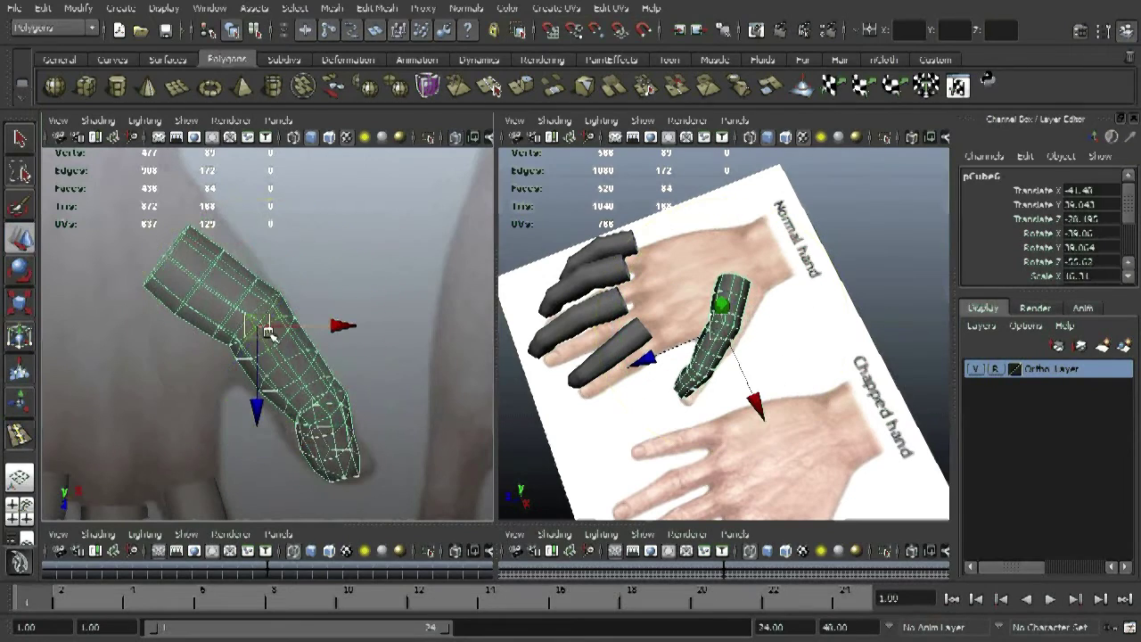
drag(265, 330, 257, 331)
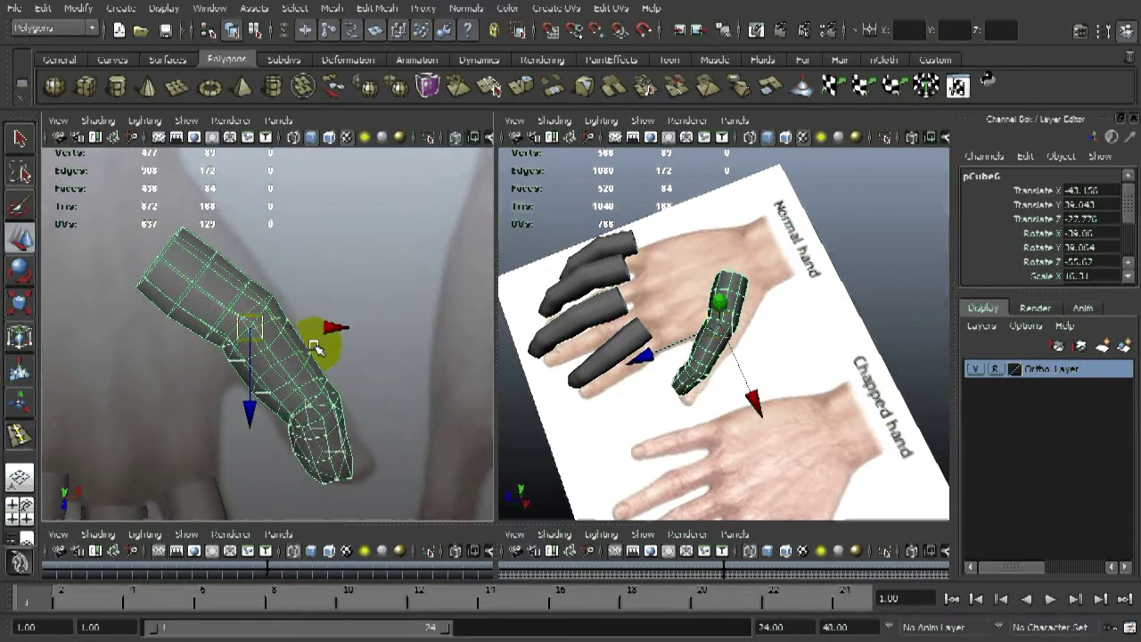
key(e)
drag(372, 326, 371, 336)
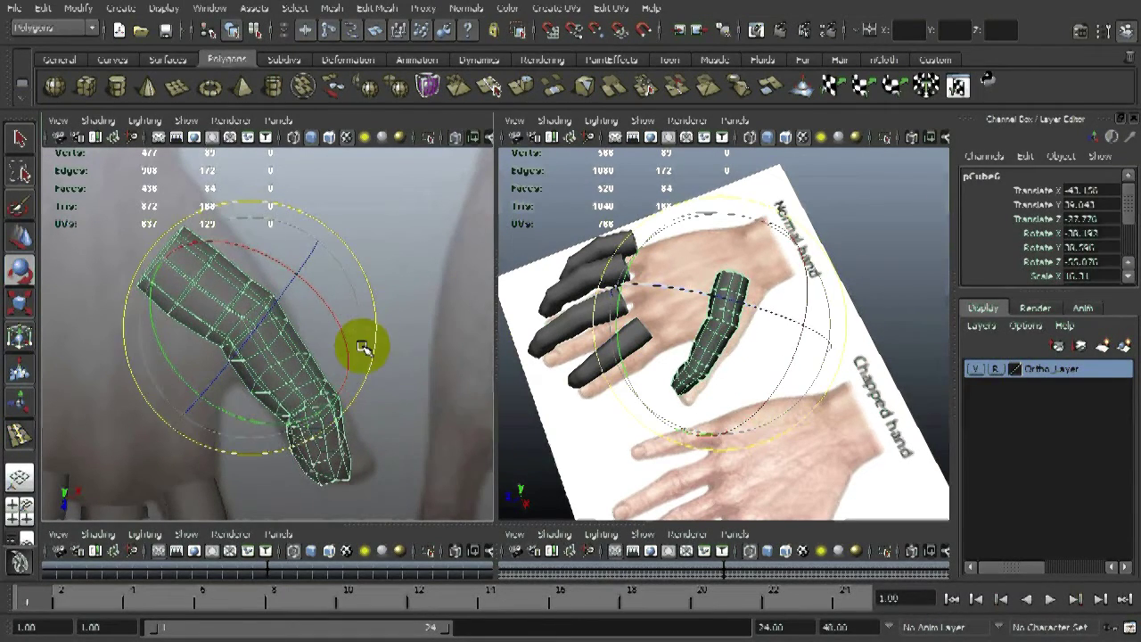
Step: Lower the thumb toward the reference plane, to about Y 28.3
alt+drag(720, 331, 741, 265)
key(w)
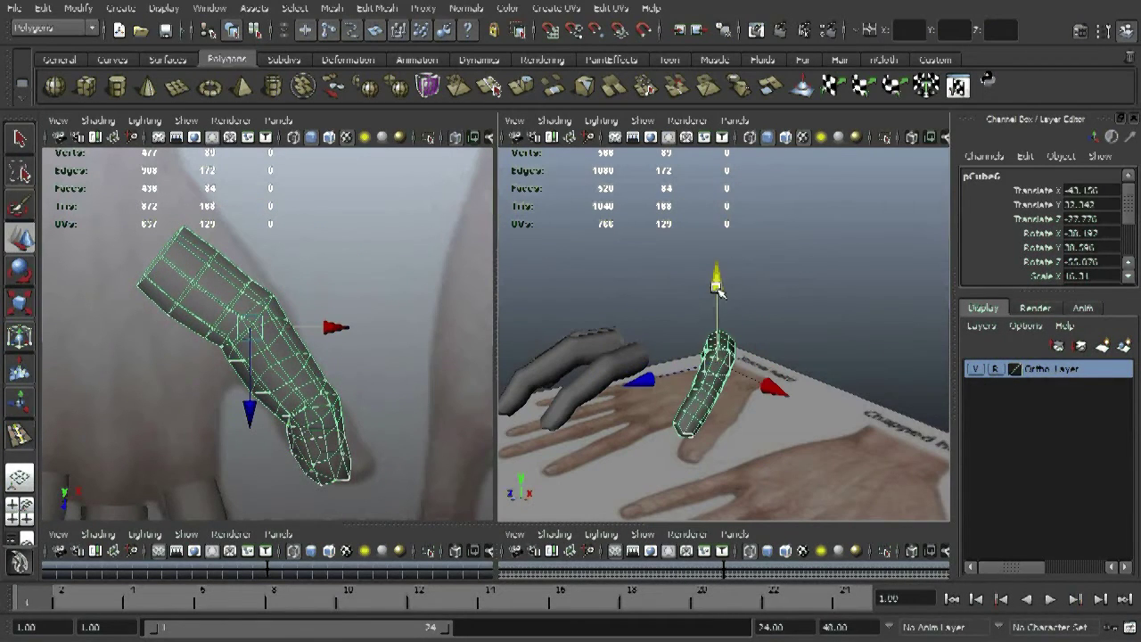
mouse_move(796, 326)
alt+mouse_down()
mouse_move(736, 285)
mouse_move(840, 294)
mouse_move(726, 341)
mouse_move(794, 338)
alt+mouse_up()
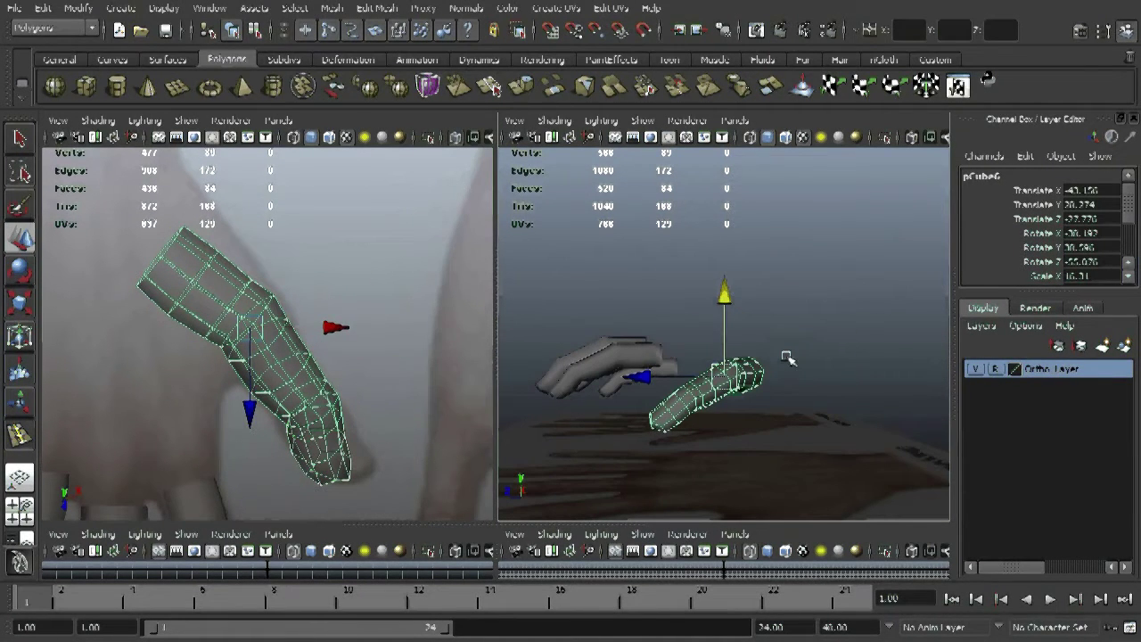
Step: In the side view, rotate the thumb level, to about -52° in X, -0.3° in Y and -90.2° in Z
key(e)
drag(497, 524, 505, 374)
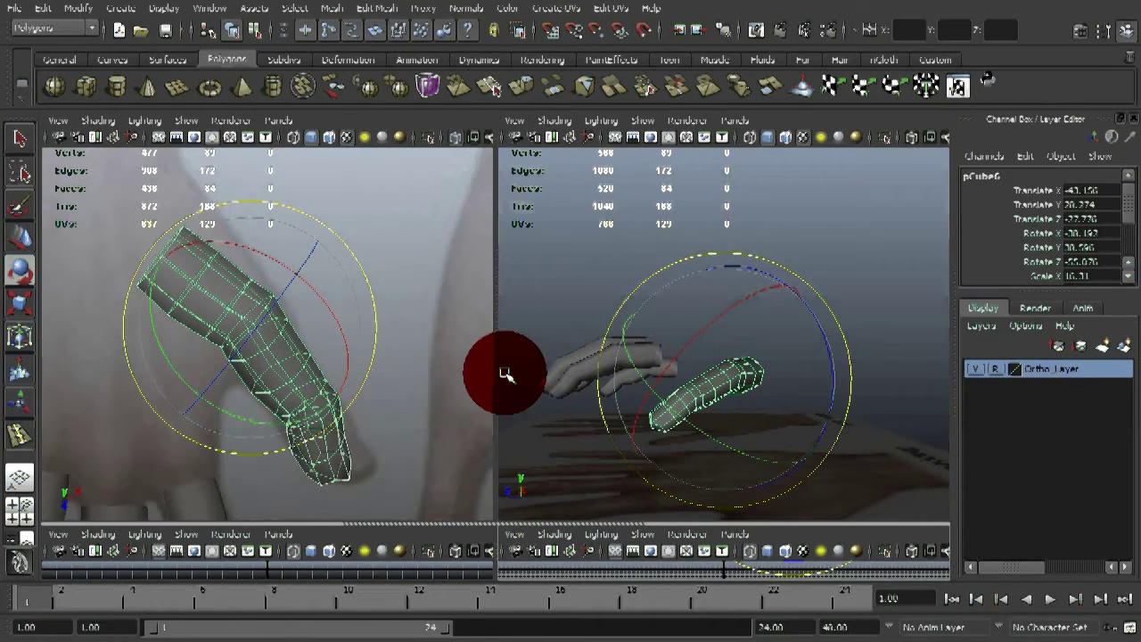
click(591, 531)
click(496, 542)
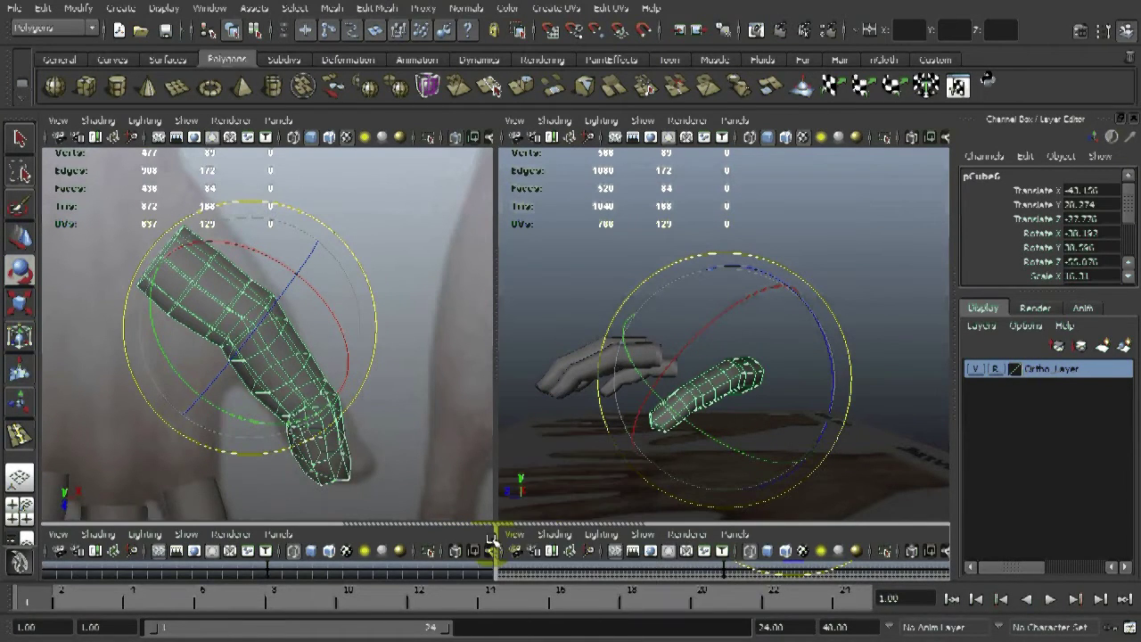
drag(530, 524, 622, 229)
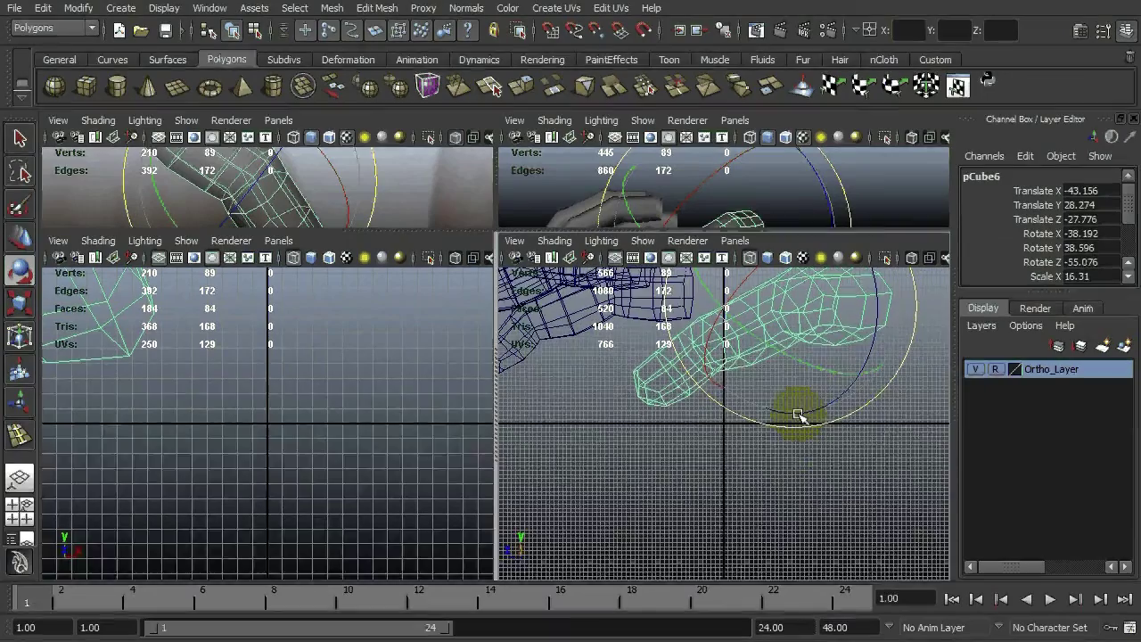
drag(904, 435, 909, 471)
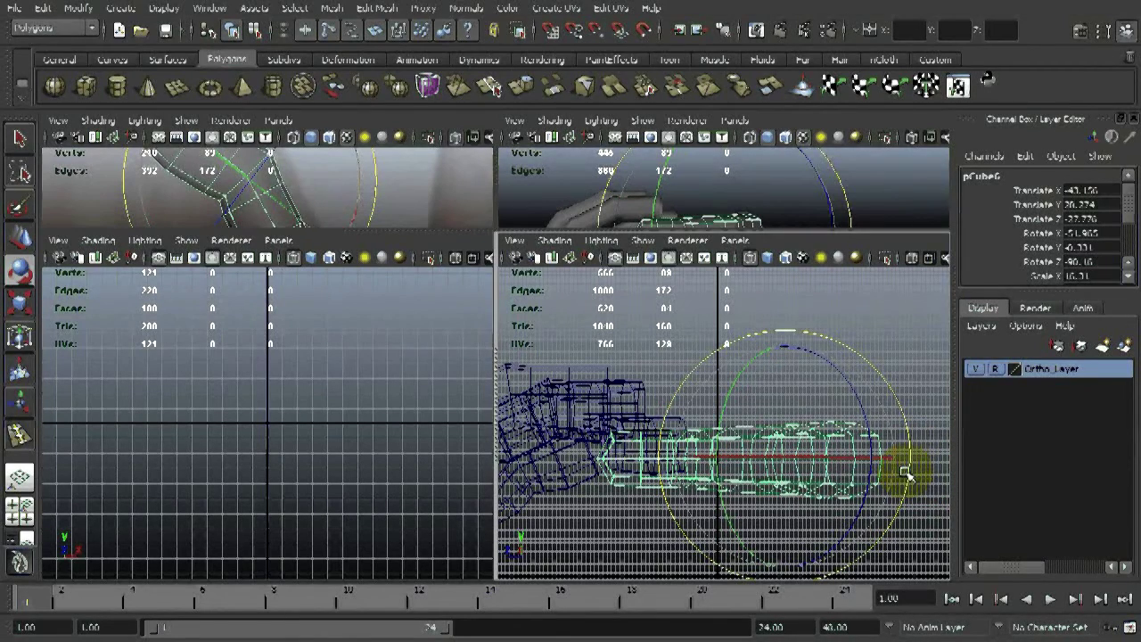
click(739, 412)
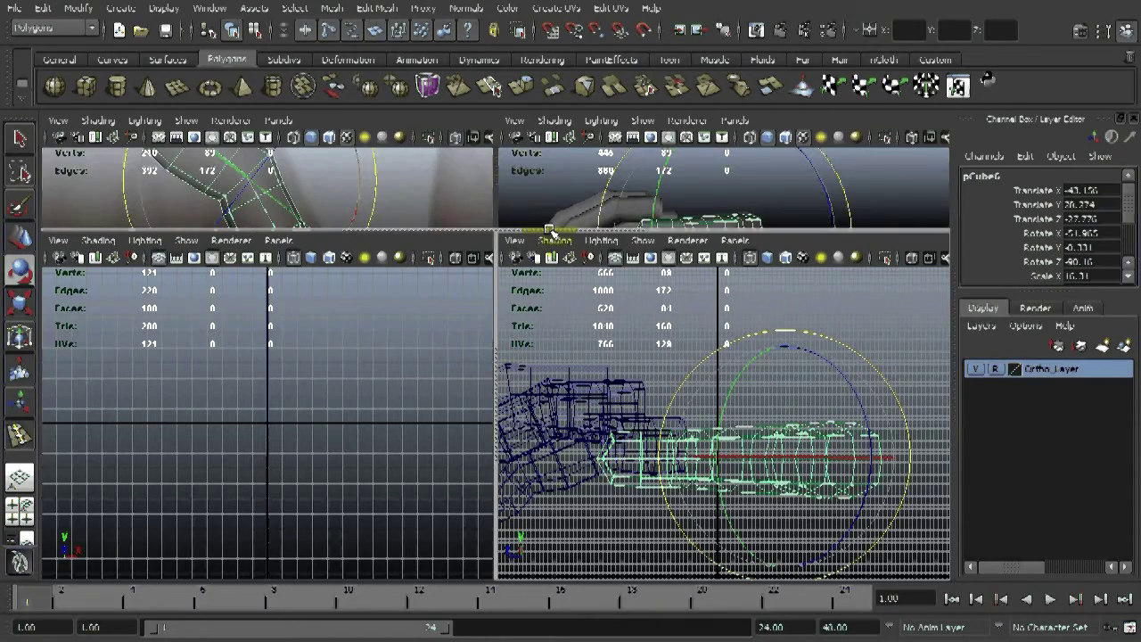
drag(547, 234, 558, 508)
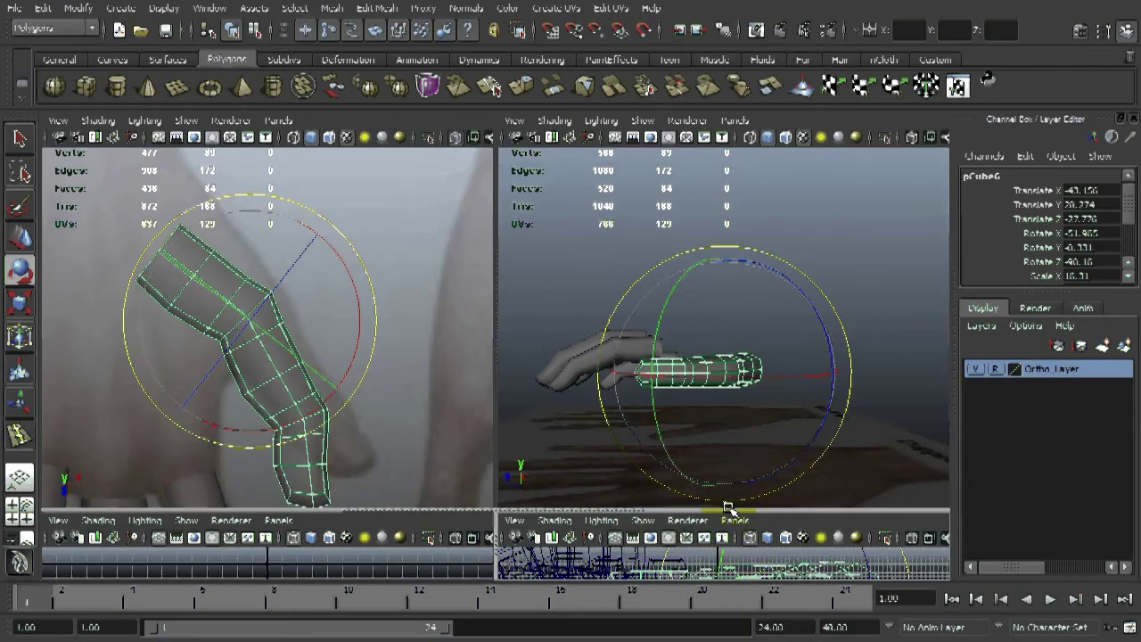
Step: Tilt the thumb's tip slightly downward in the side view, to about 8.6° in Y
drag(748, 512, 766, 223)
drag(669, 398, 667, 408)
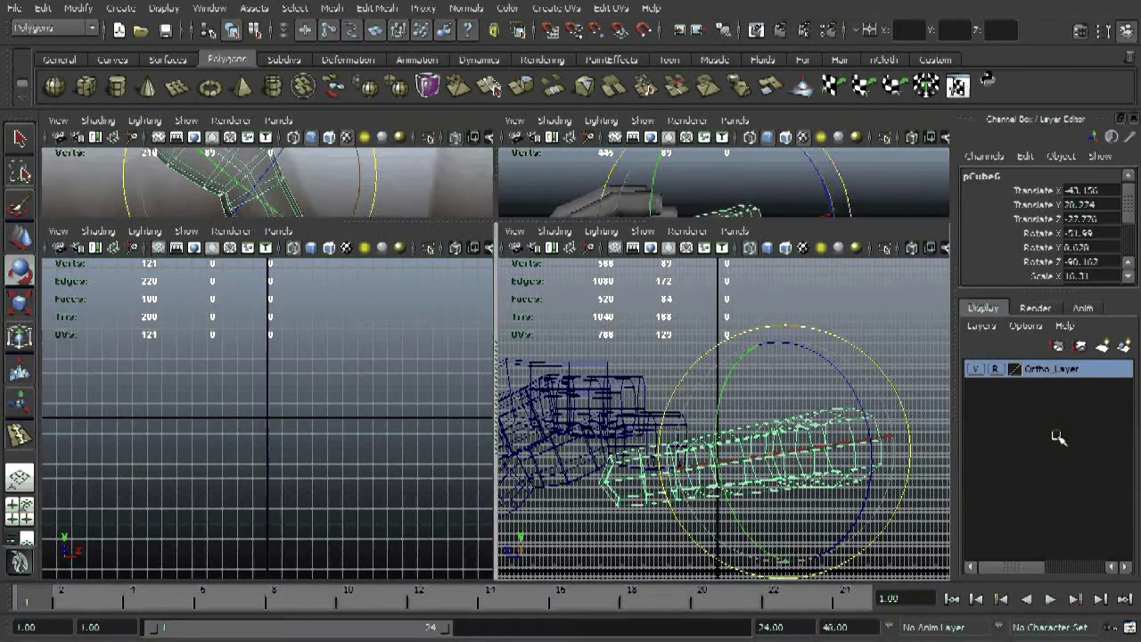
click(739, 547)
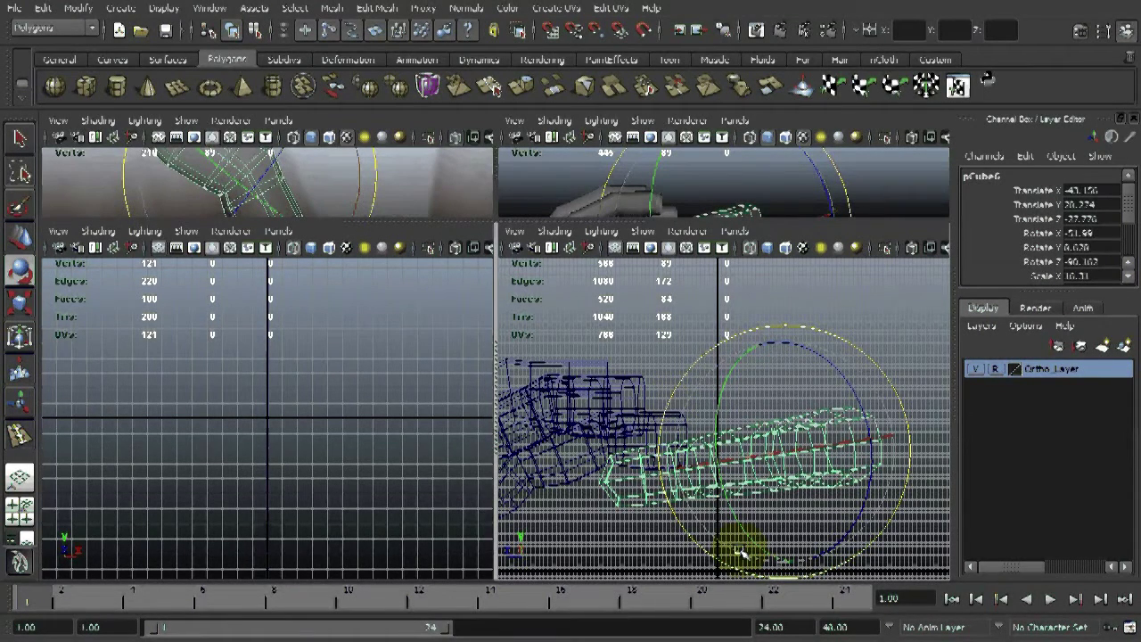
click(557, 410)
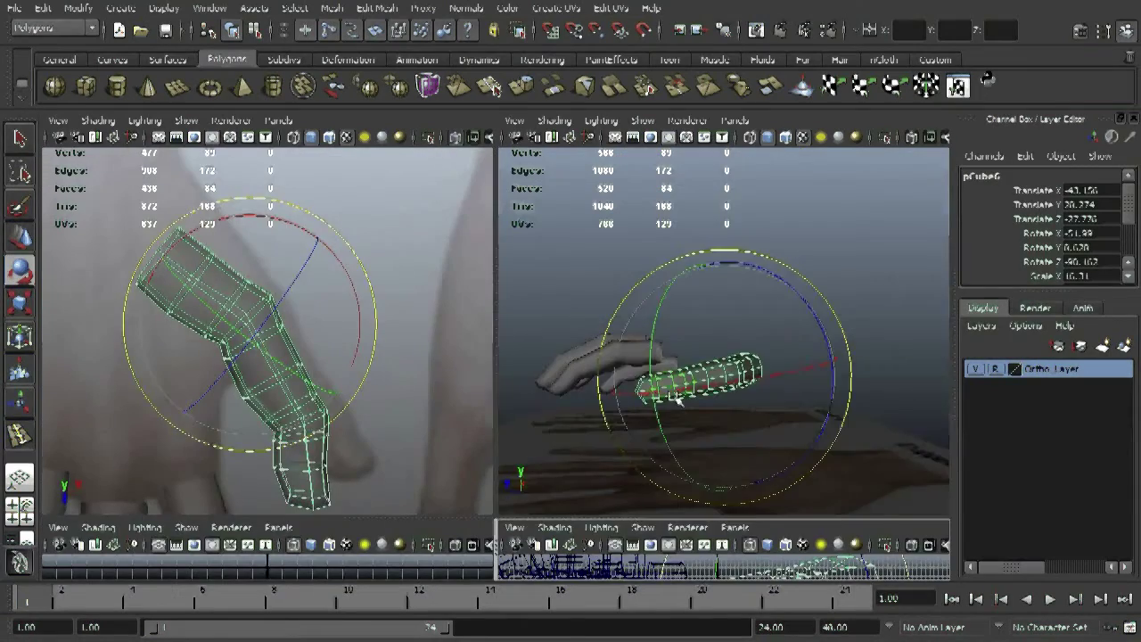
Step: Roll the thumb in the perspective view to about -46° in X, 17.3° in Y and -72.5° in Z
right_click(802, 472)
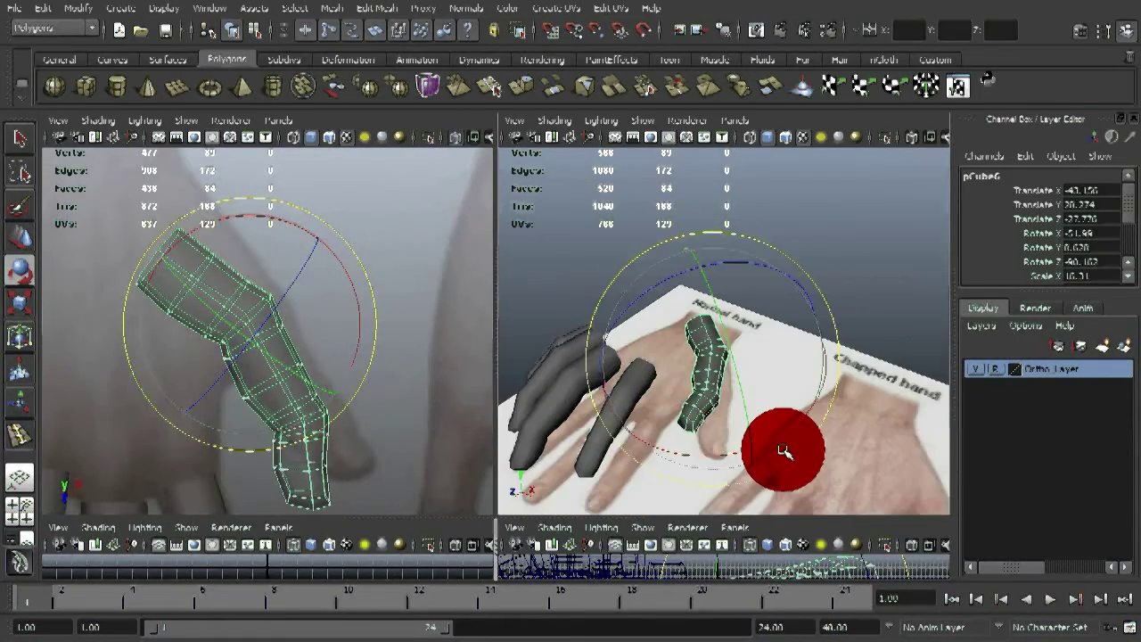
alt+drag(783, 450, 615, 301)
drag(605, 356, 576, 329)
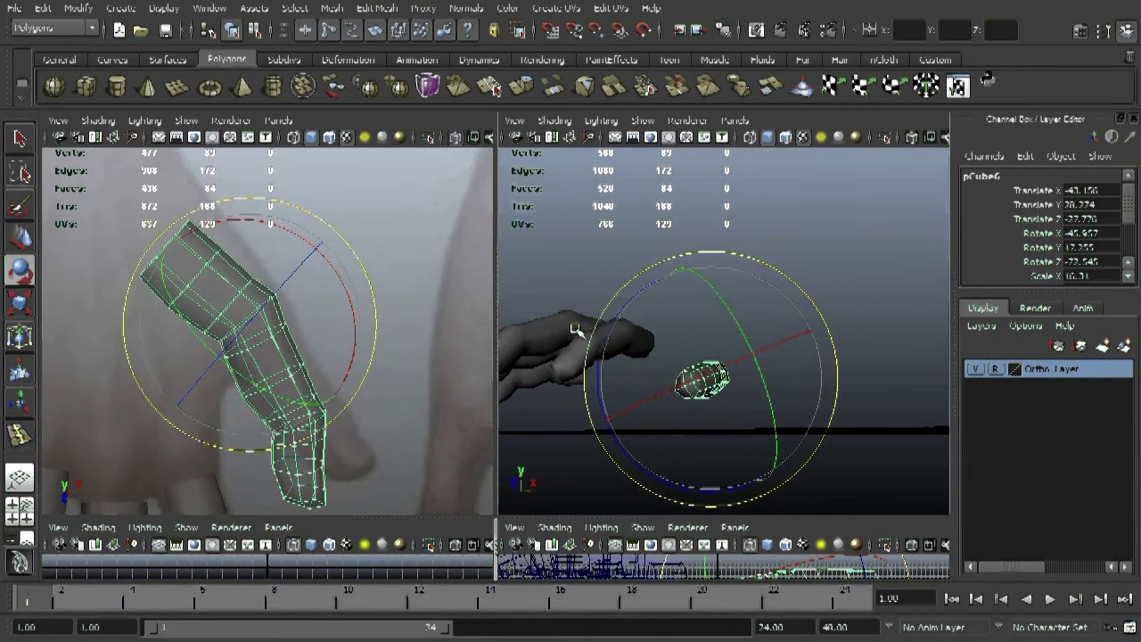
Step: Move the thumb to about X -41.1, Z -28.8, and rotate it to about -49.9° X, 18.4° Y, -73.8° Z
click(216, 334)
key(w)
drag(252, 339, 259, 332)
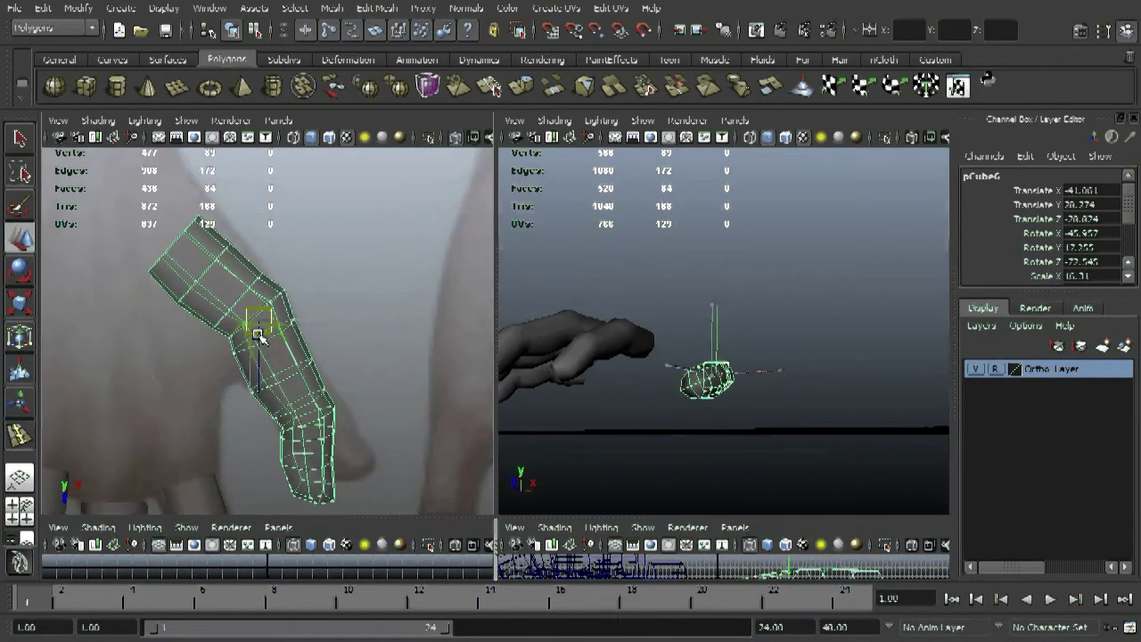
key(e)
drag(386, 368, 380, 354)
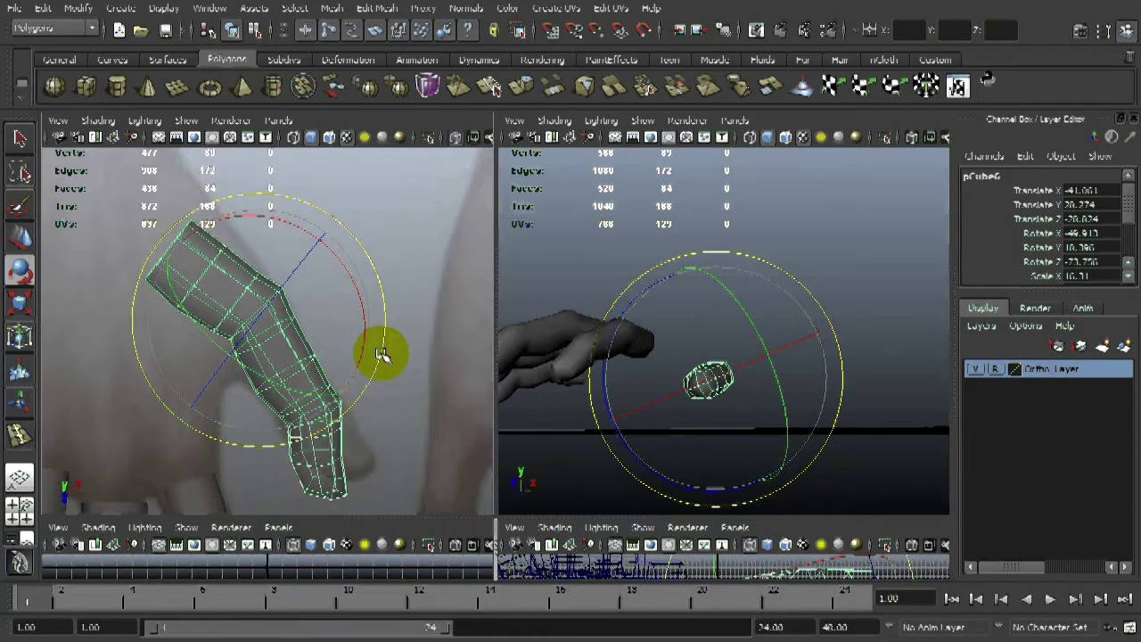
Step: Delete the faces of the thumb's base segment up to the first bend, including the stray leftover face
right_drag(267, 298, 261, 342)
alt+middle_drag(173, 276, 242, 369)
drag(127, 299, 277, 403)
key(b)
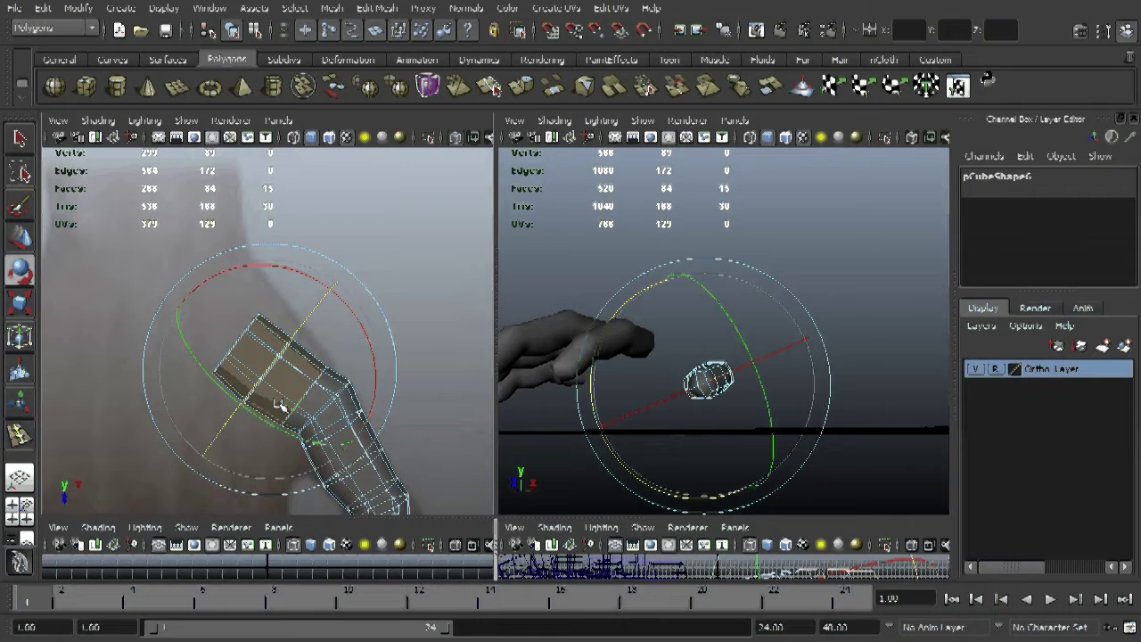
key(Delete)
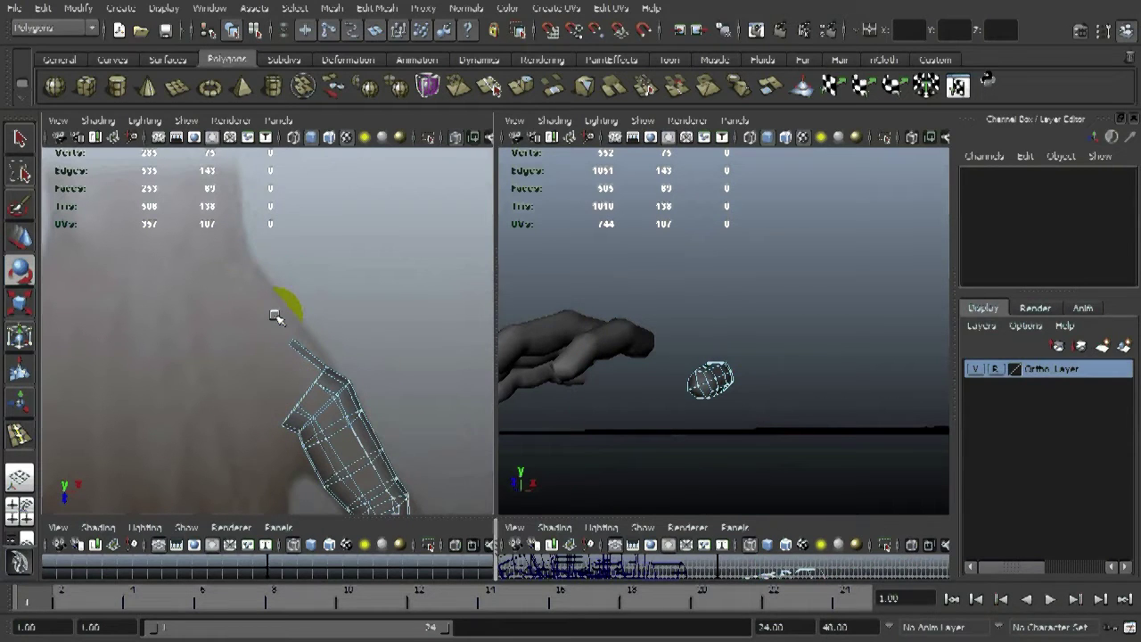
click(275, 314)
key(Delete)
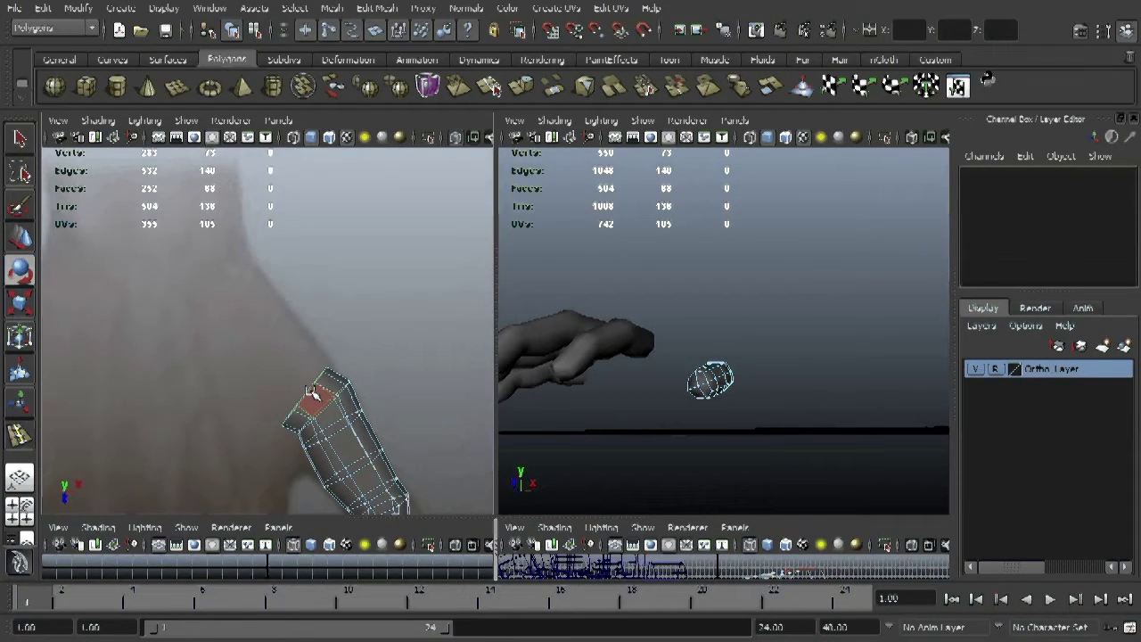
Step: Select the vertices around the thumb's open base end
key(q)
click(315, 393)
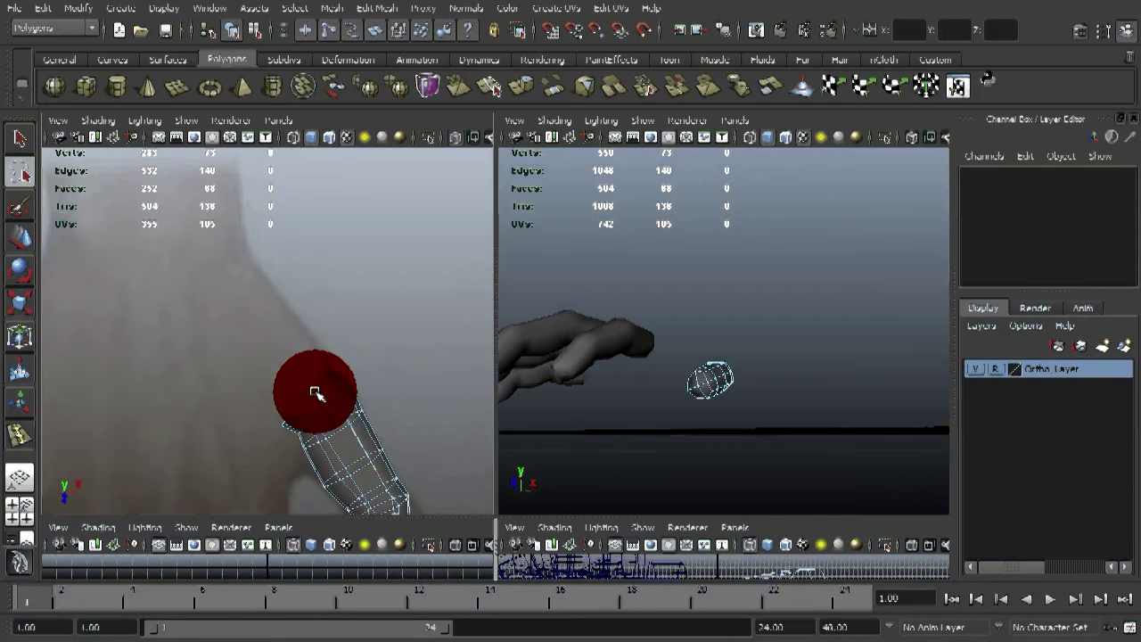
mouse_move(315, 393)
mouse_down()
mouse_move(293, 416)
mouse_move(266, 379)
mouse_up()
alt+drag(561, 388, 294, 481)
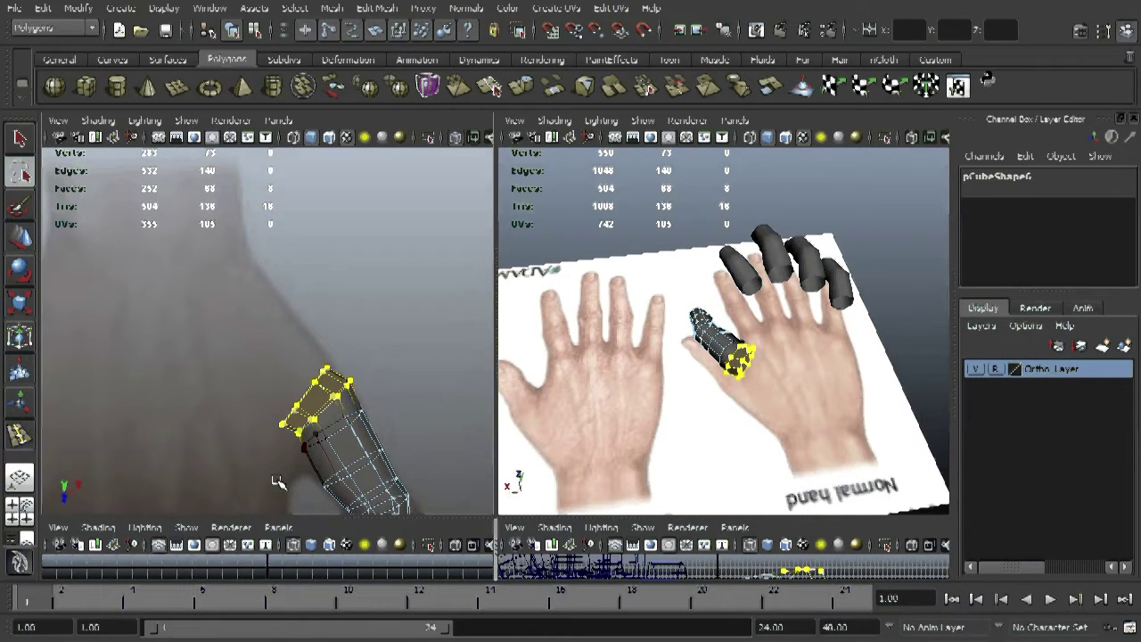
Step: Set the Scale tool's soft selection falloff radius to 10 for the thumb base vertices
click(22, 304)
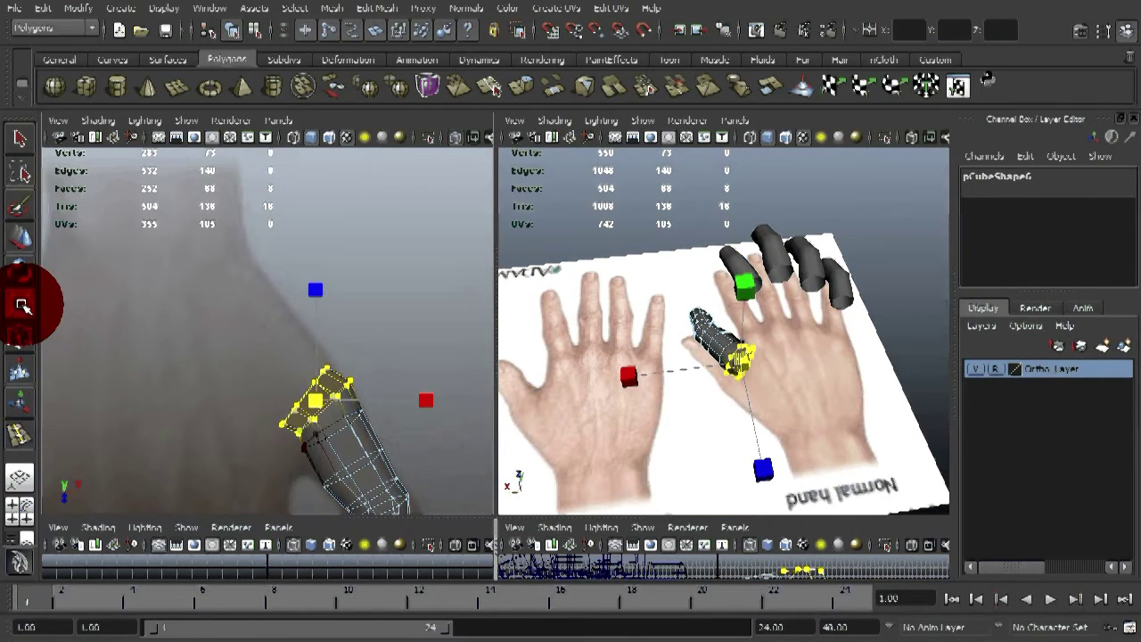
double_click(21, 304)
double_click(291, 509)
text(100)
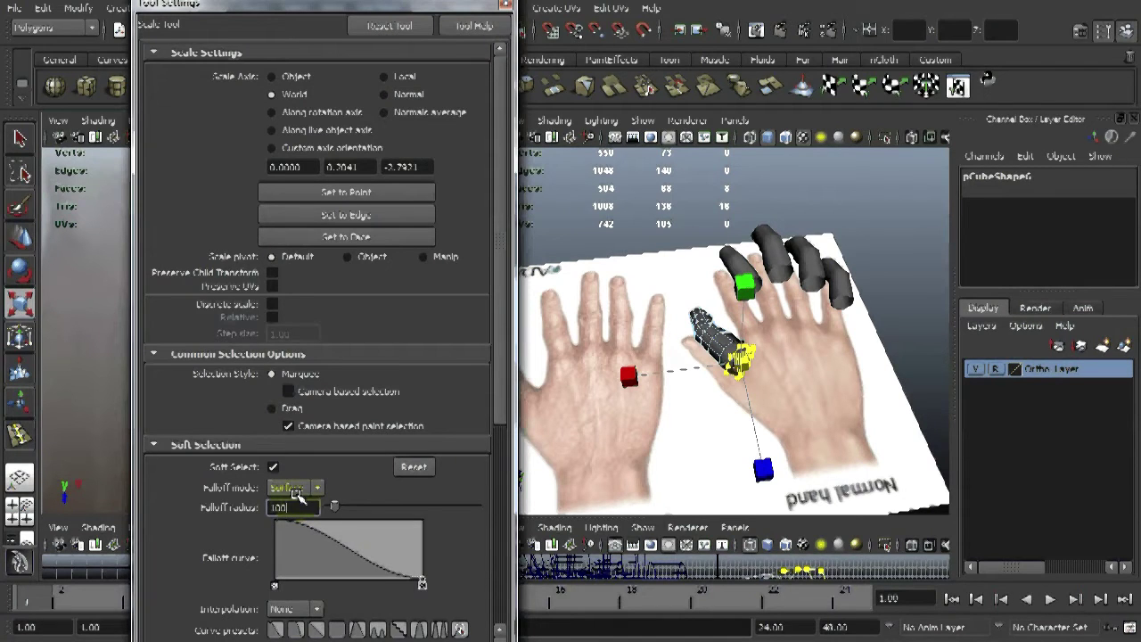
key(BackSpace)
key(Return)
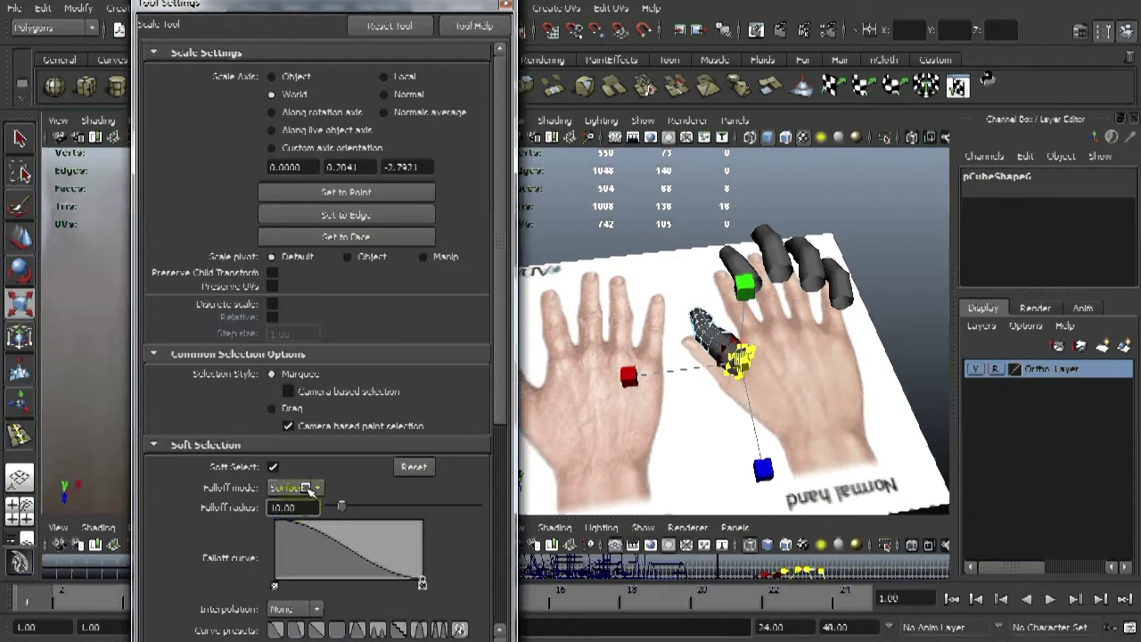
Step: Raise the soft selection falloff radius to 20, check its reach on the thumb, and close the tool settings
drag(311, 509, 181, 486)
text(20)
key(Return)
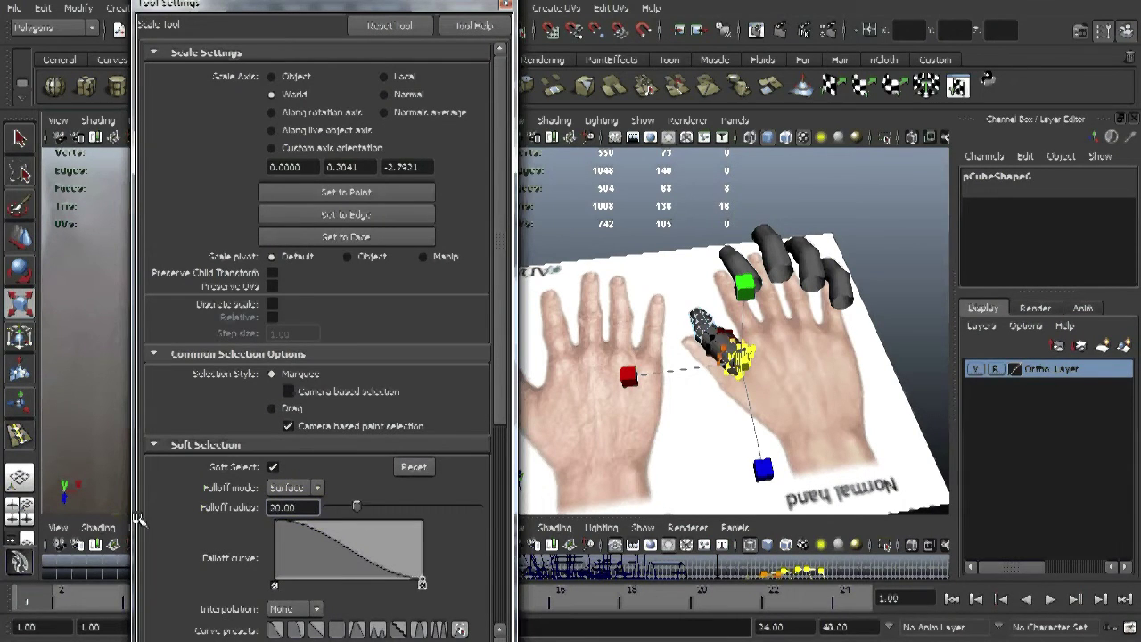
alt+drag(701, 241, 891, 318)
key(f)
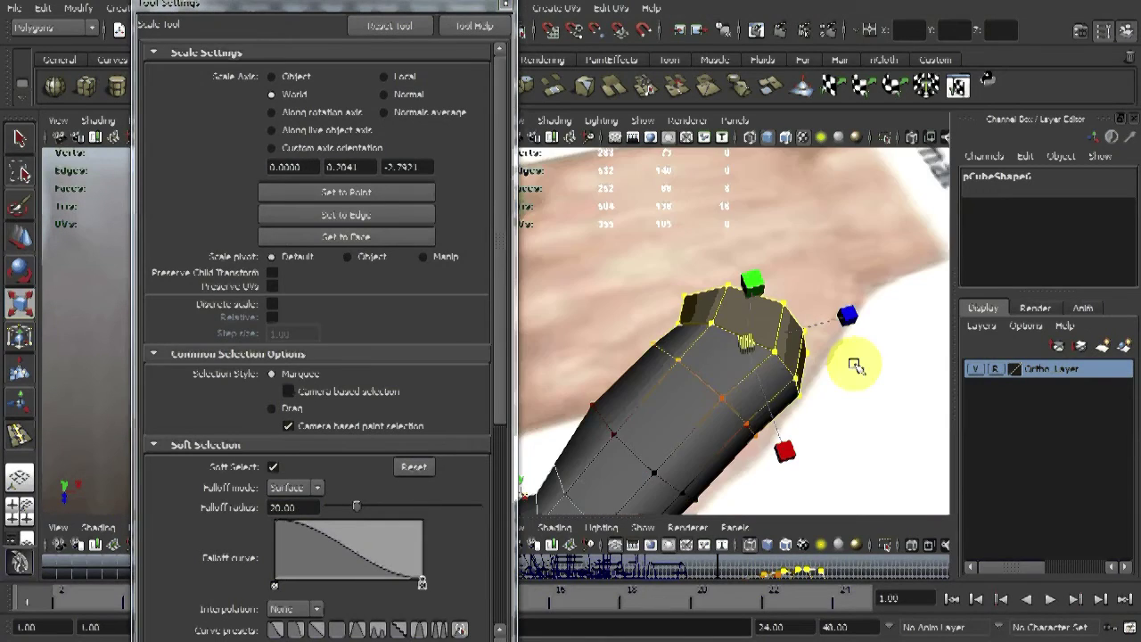
alt+drag(854, 366, 941, 459)
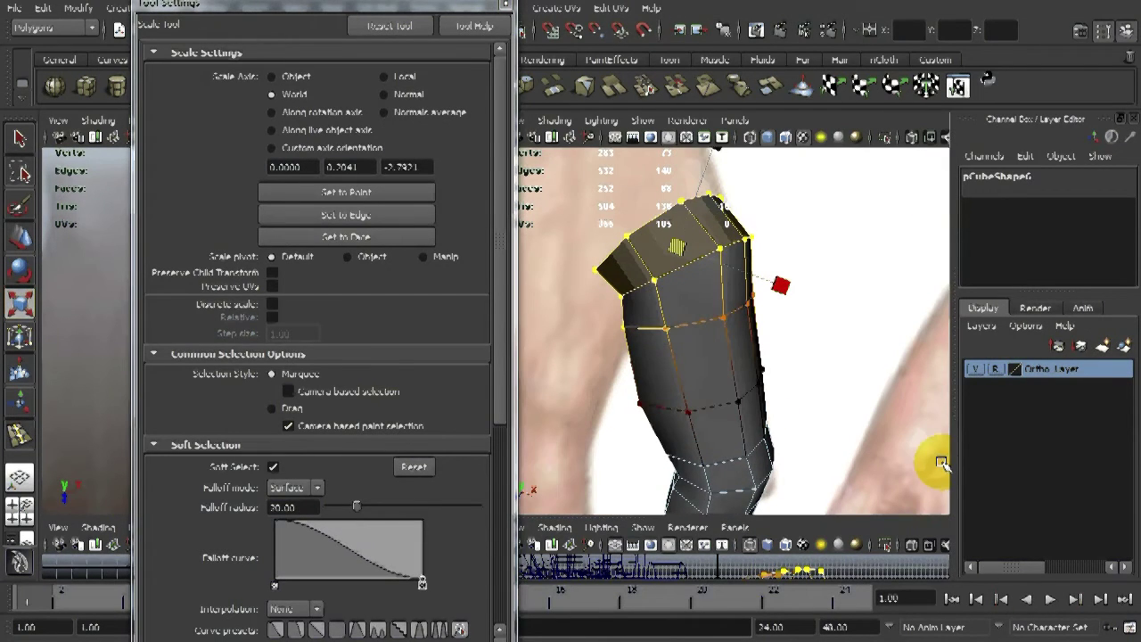
click(507, 4)
scroll(419, 333, down, 3)
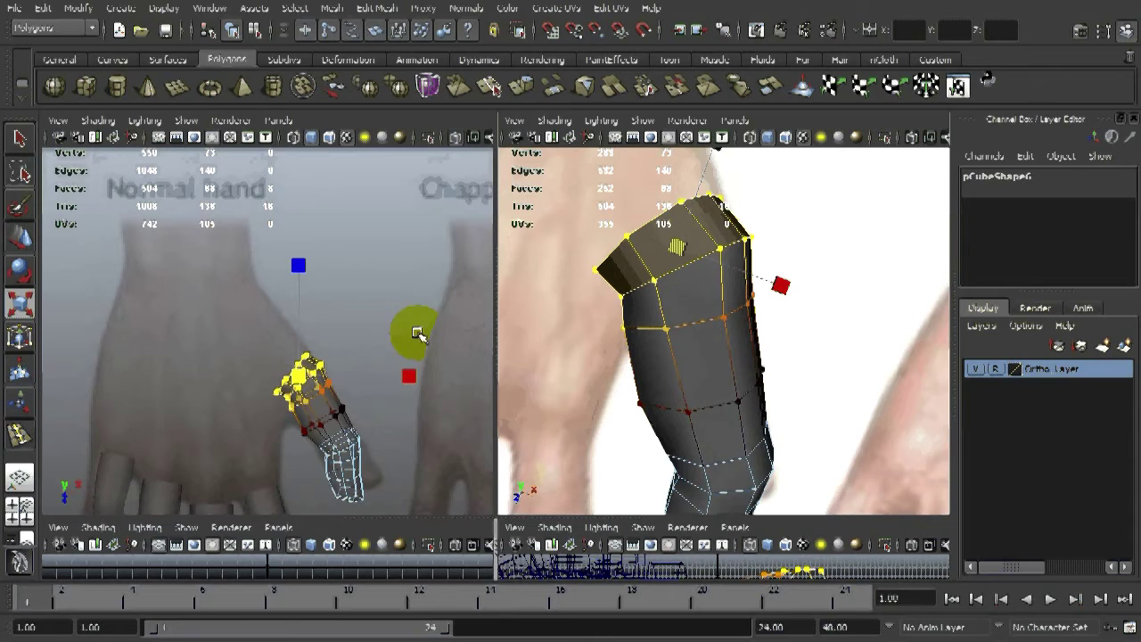
Step: Set the Scale tool's soft selection falloff radius to 40 and scale the thumb's base vertices up slightly in all directions
double_click(20, 303)
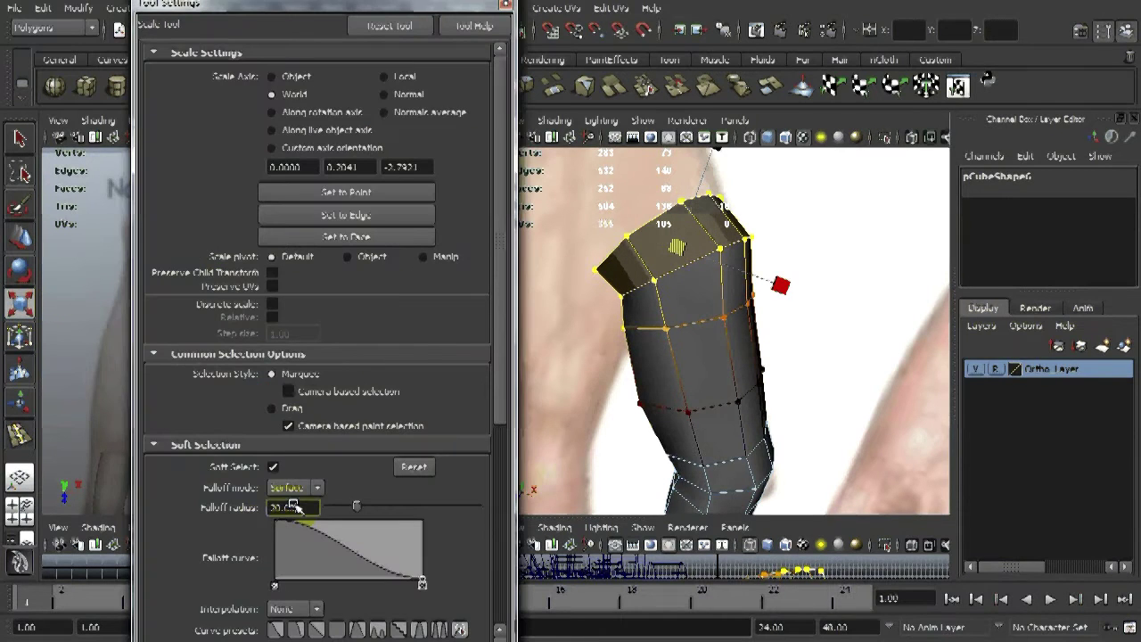
text(40)
key(Return)
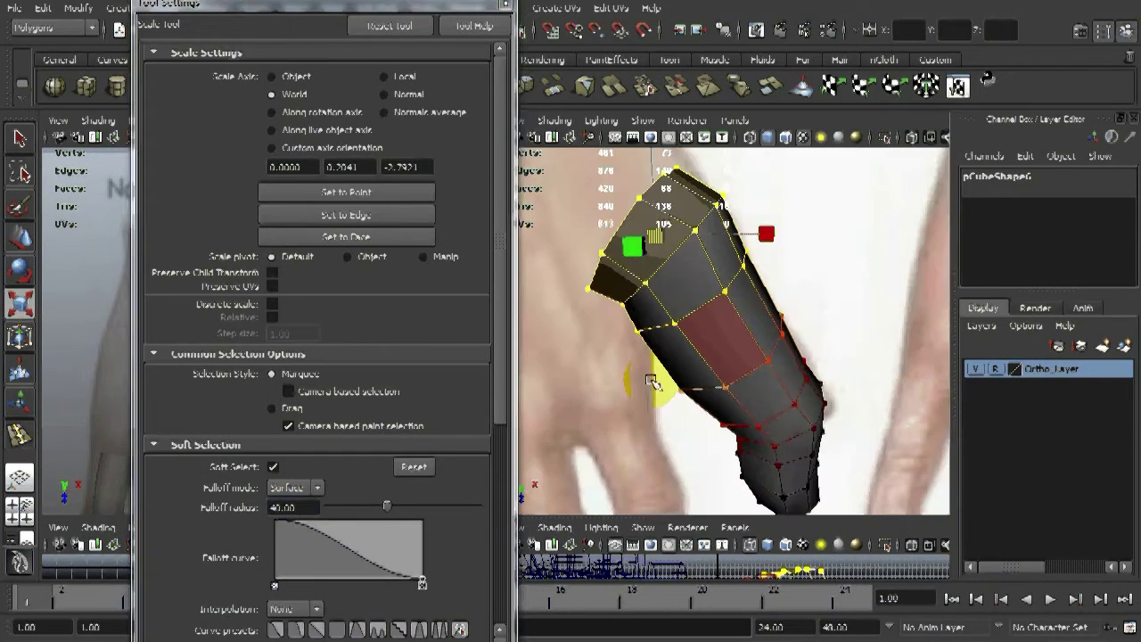
alt+drag(652, 382, 749, 363)
scroll(832, 336, down, 4)
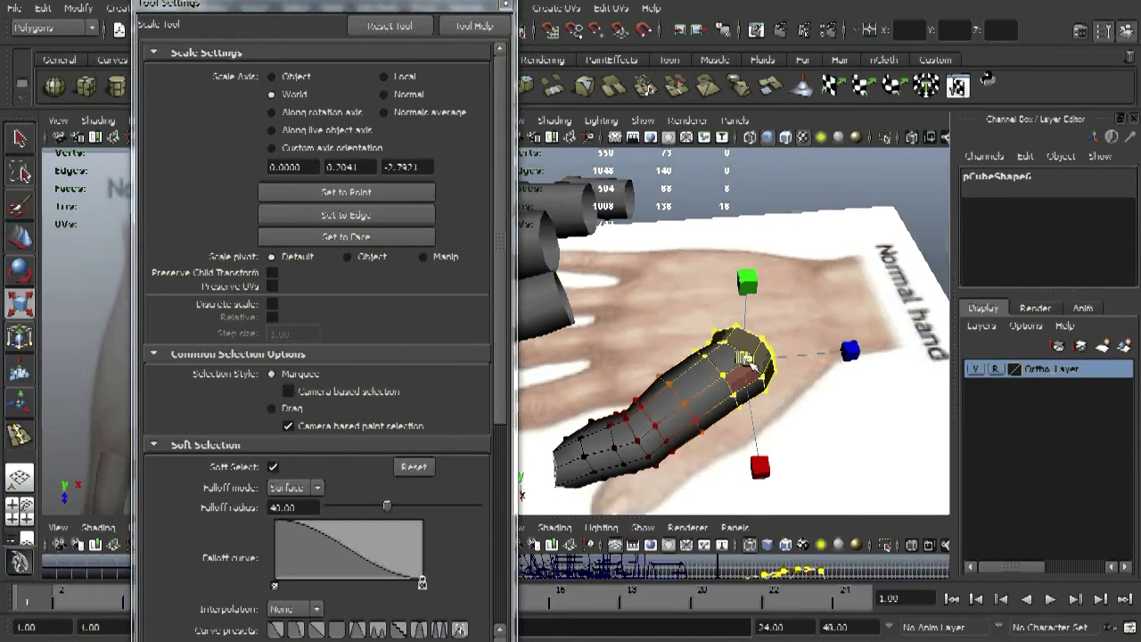
click(505, 4)
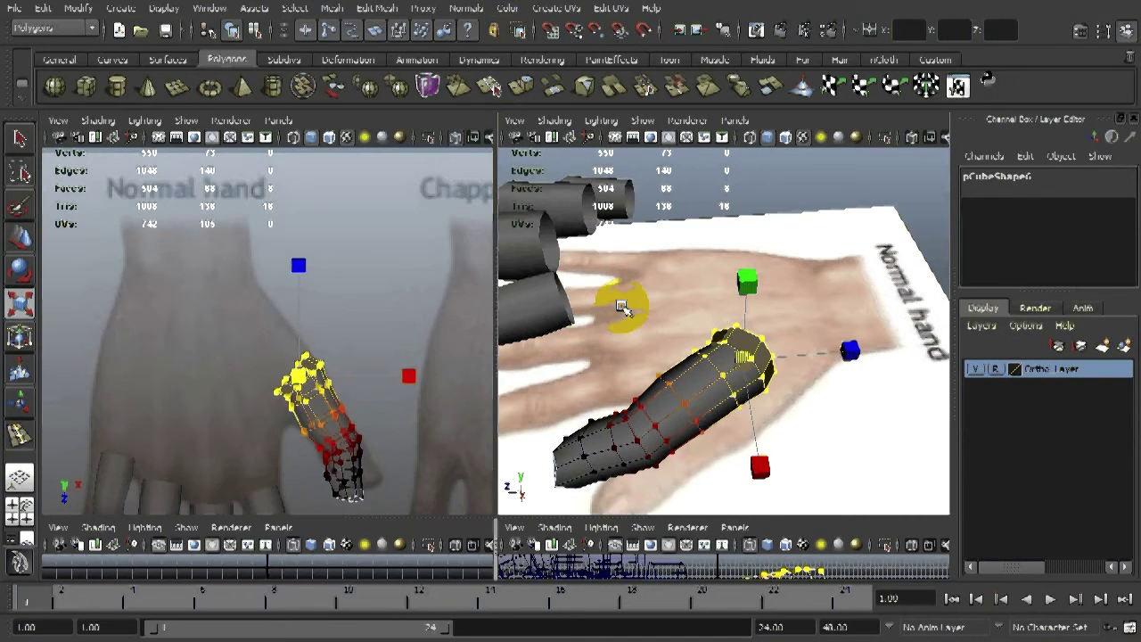
drag(724, 354, 745, 350)
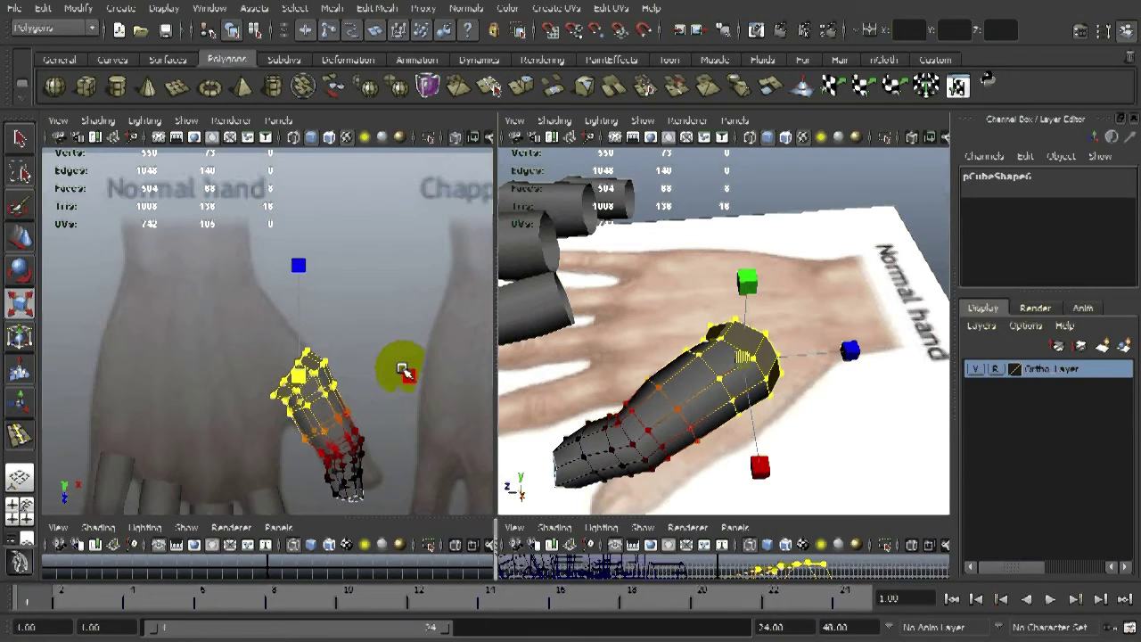
Step: Reselect the vertices around the thumb's middle joint, leaving out the tip and the base end
alt+drag(534, 433, 863, 489)
alt+middle_drag(862, 489, 830, 361)
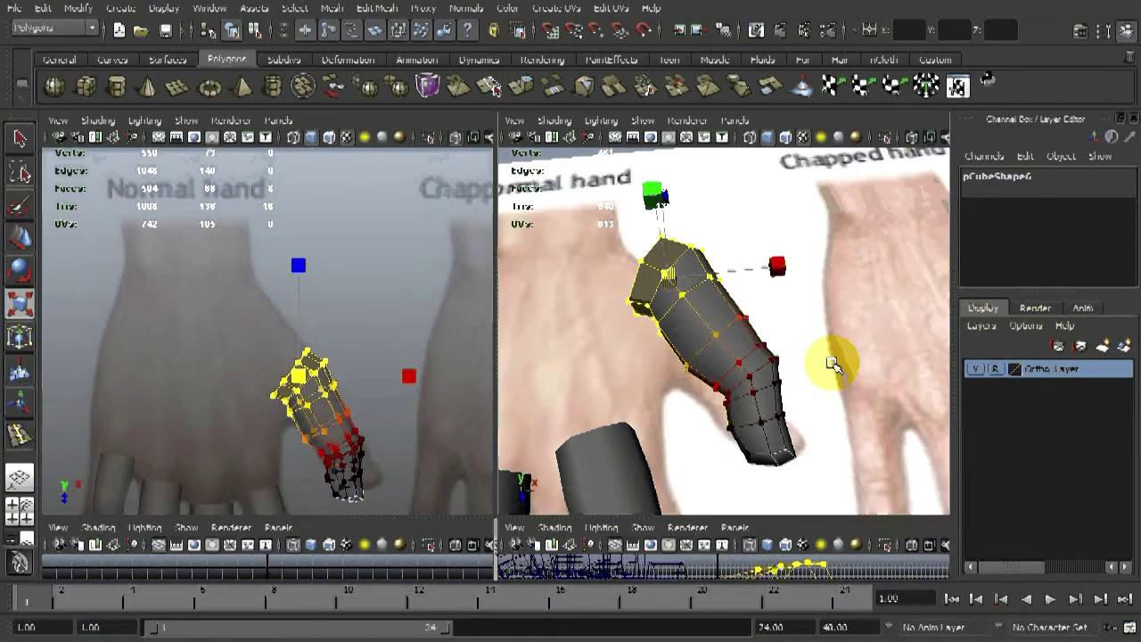
alt+drag(830, 362, 820, 379)
drag(804, 321, 704, 391)
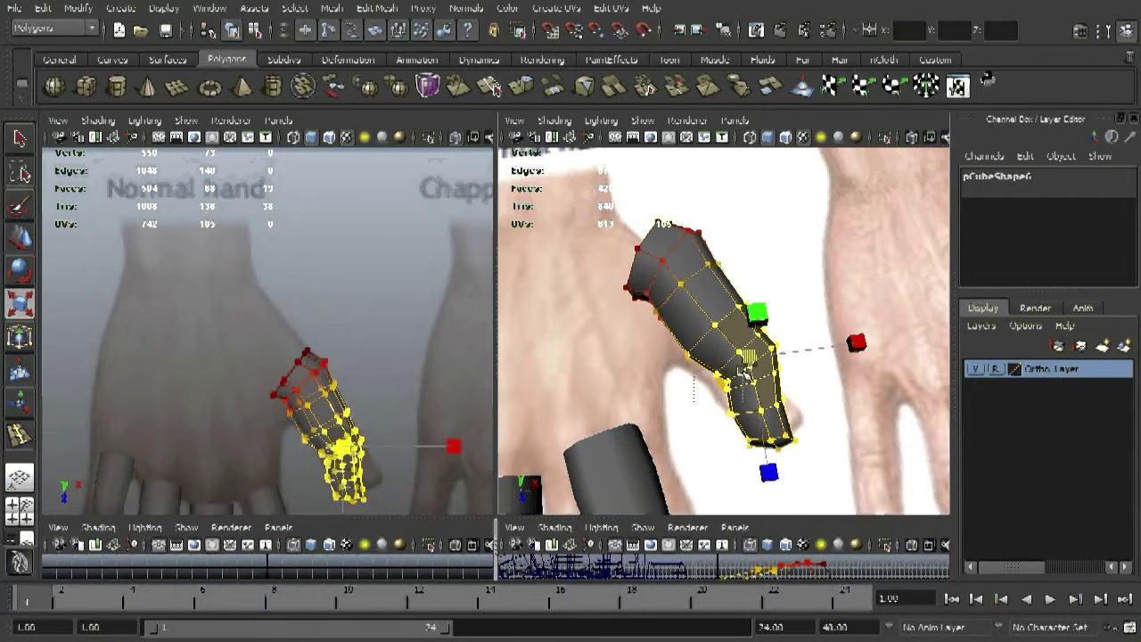
drag(748, 356, 739, 358)
right_drag(740, 358, 772, 358)
click(789, 342)
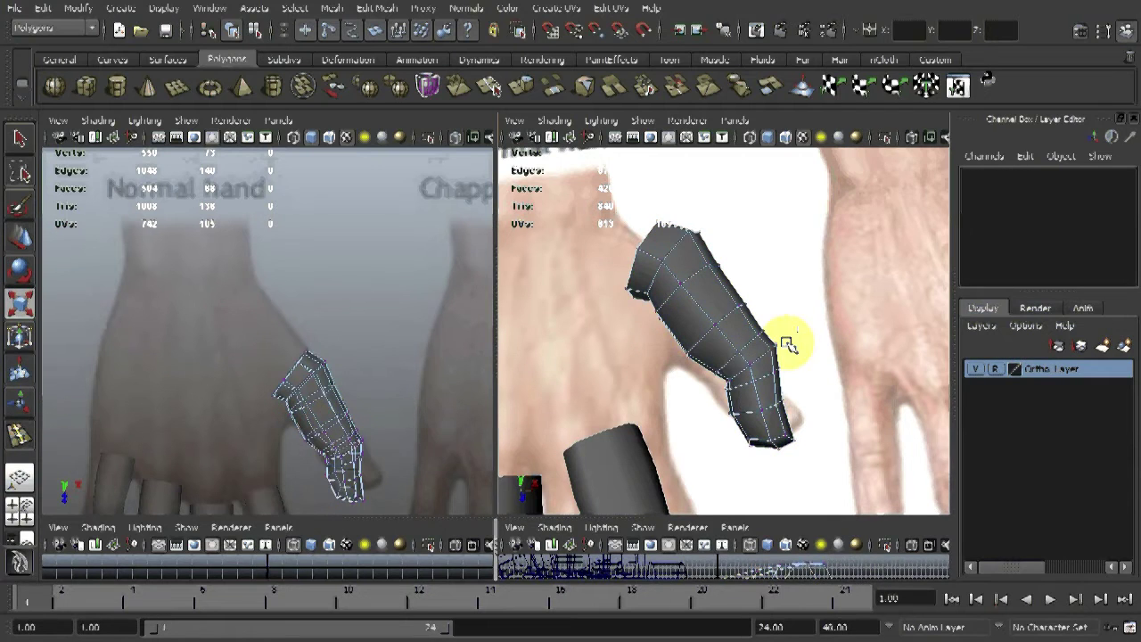
drag(797, 327, 763, 363)
shift+double_click(736, 368)
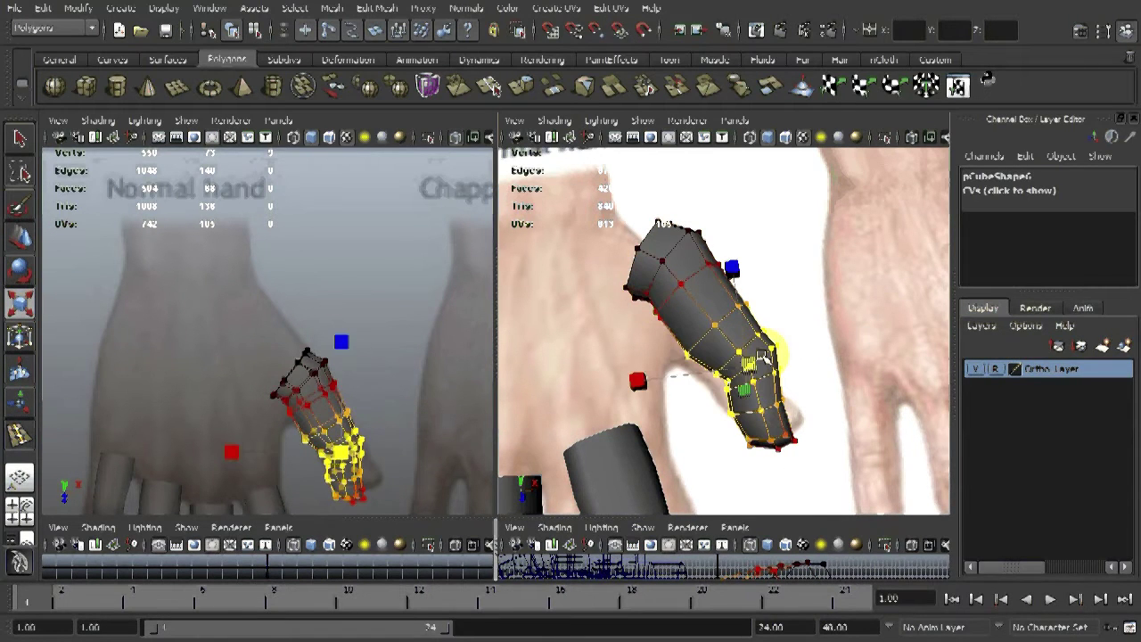
Step: Set the Scale tool's soft selection falloff radius to 30 for the thumb's joint vertices and close the tool settings
click(34, 301)
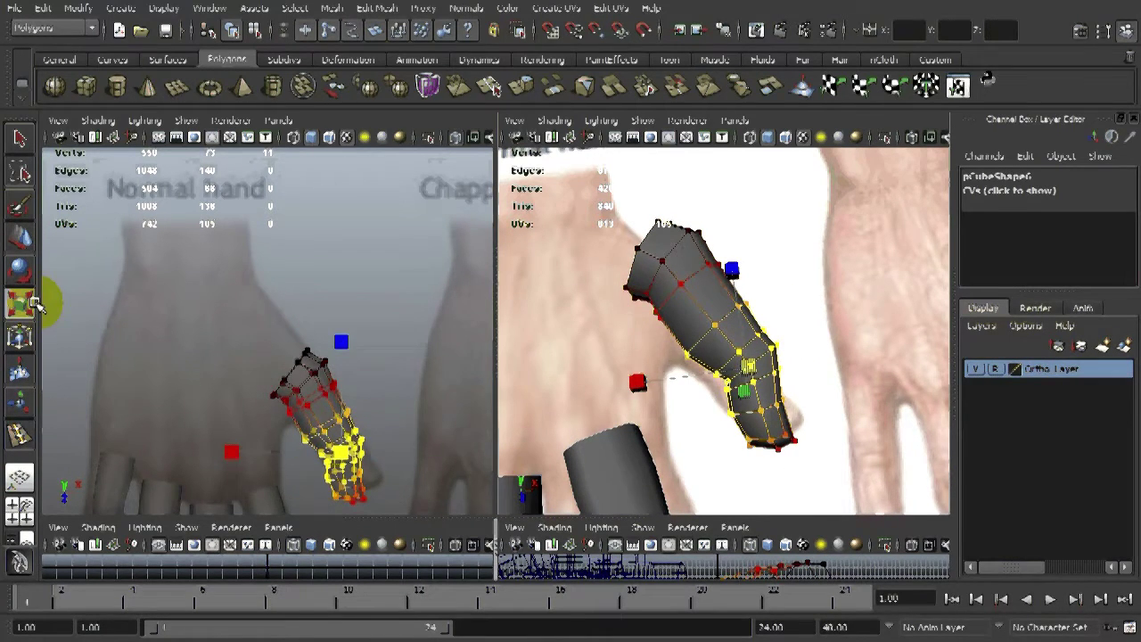
double_click(34, 302)
double_click(298, 508)
text(30)
key(Return)
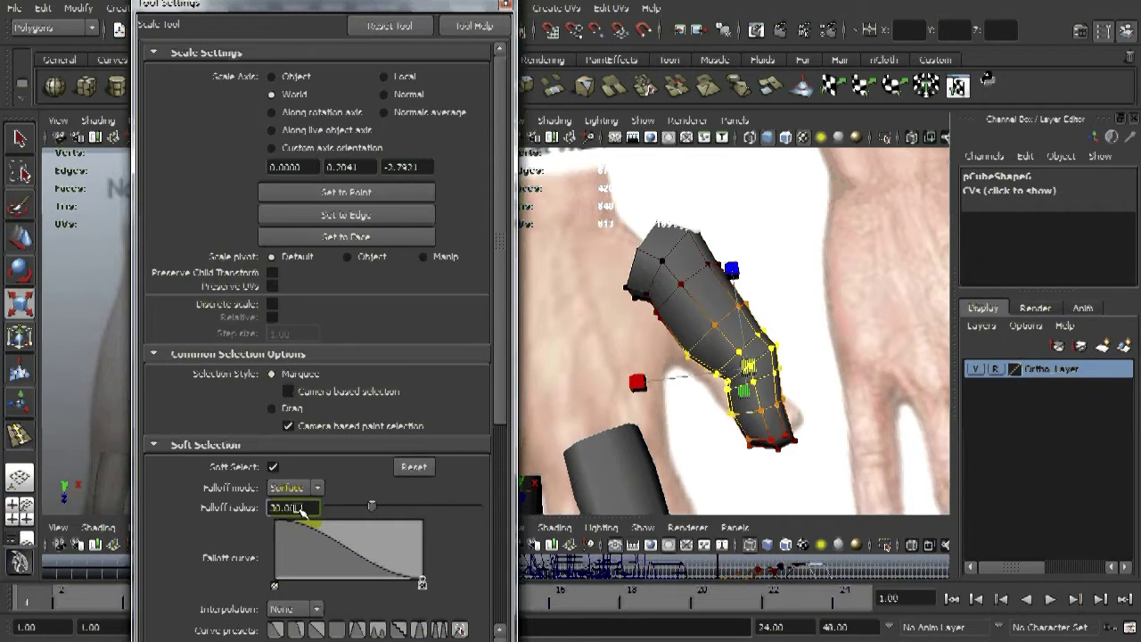
click(505, 5)
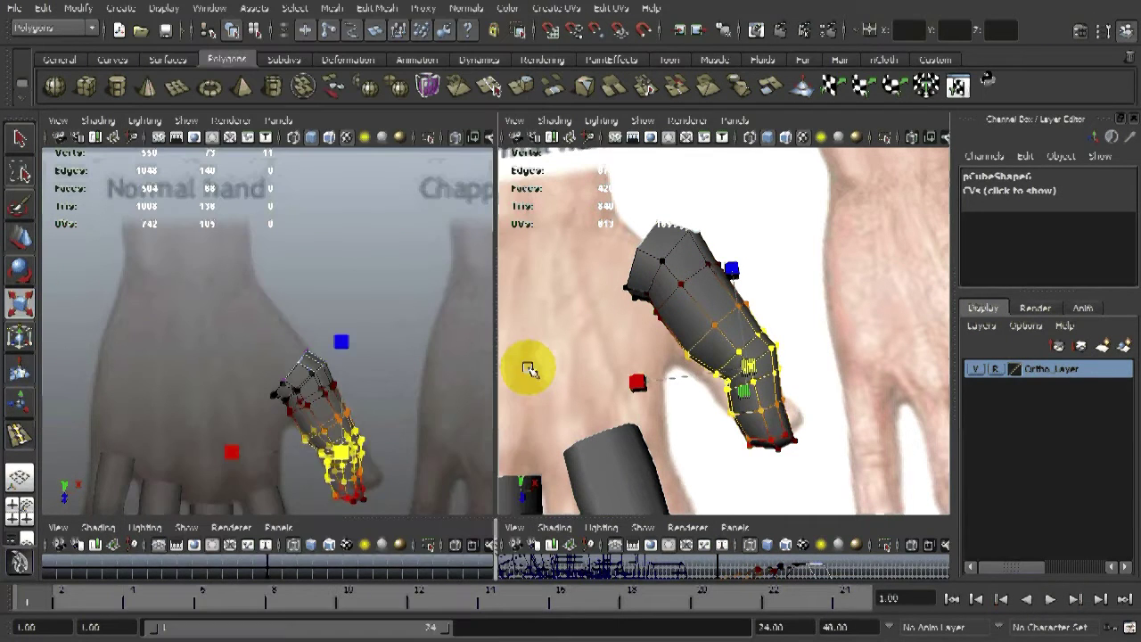
Step: Move the thumb's joint vertices slightly up toward the palm, and pull the tip vertices up in the same way
key(w)
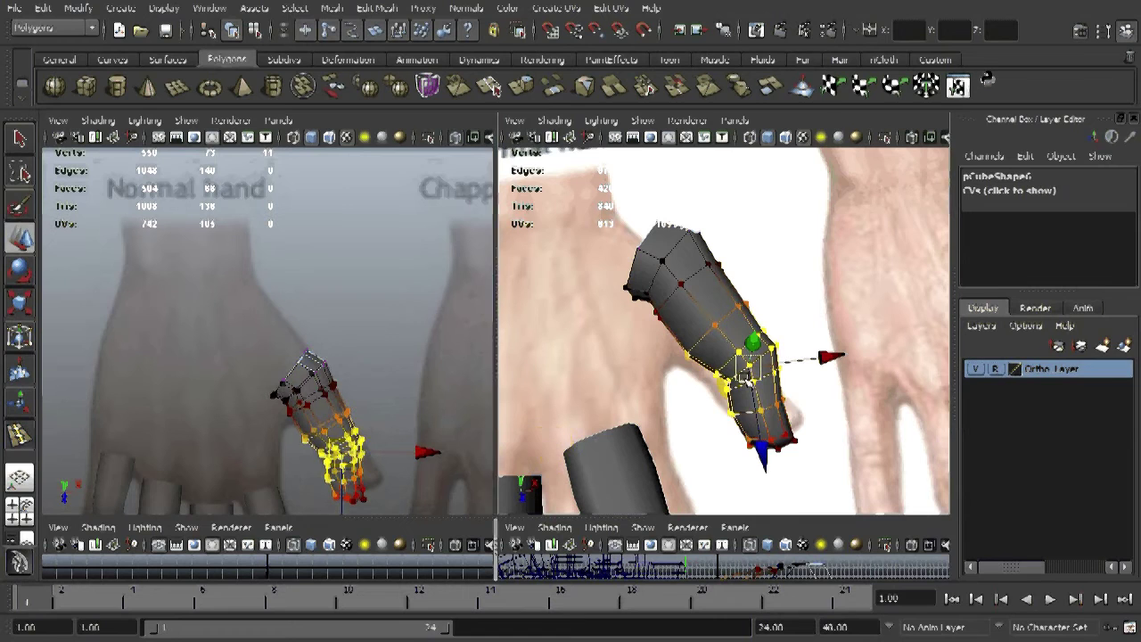
drag(345, 458, 343, 450)
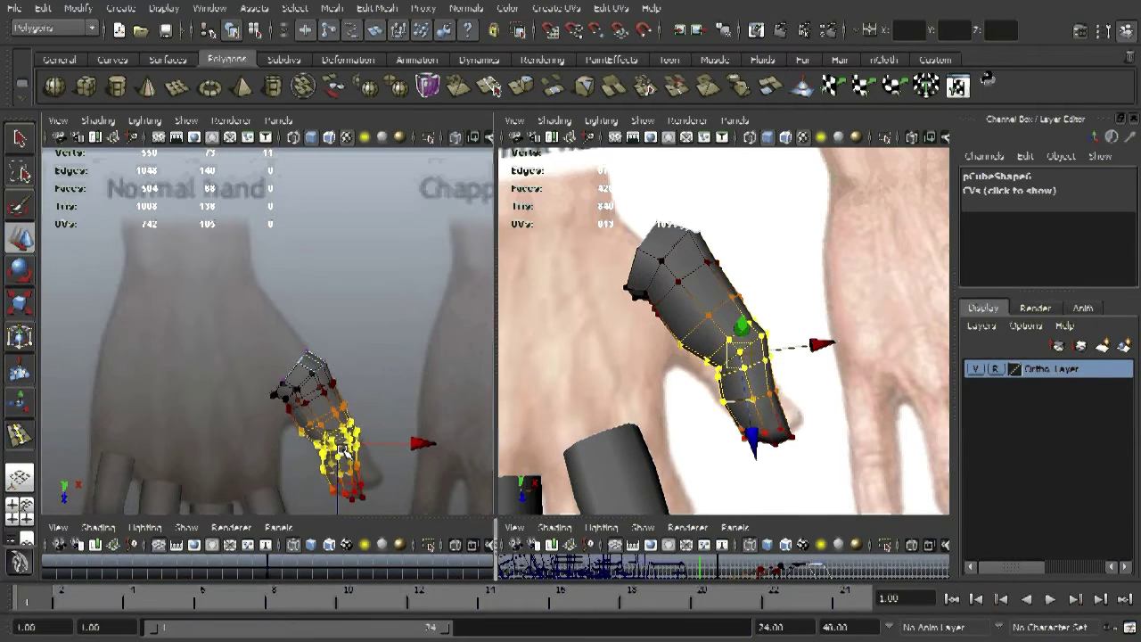
click(377, 511)
drag(377, 512, 358, 497)
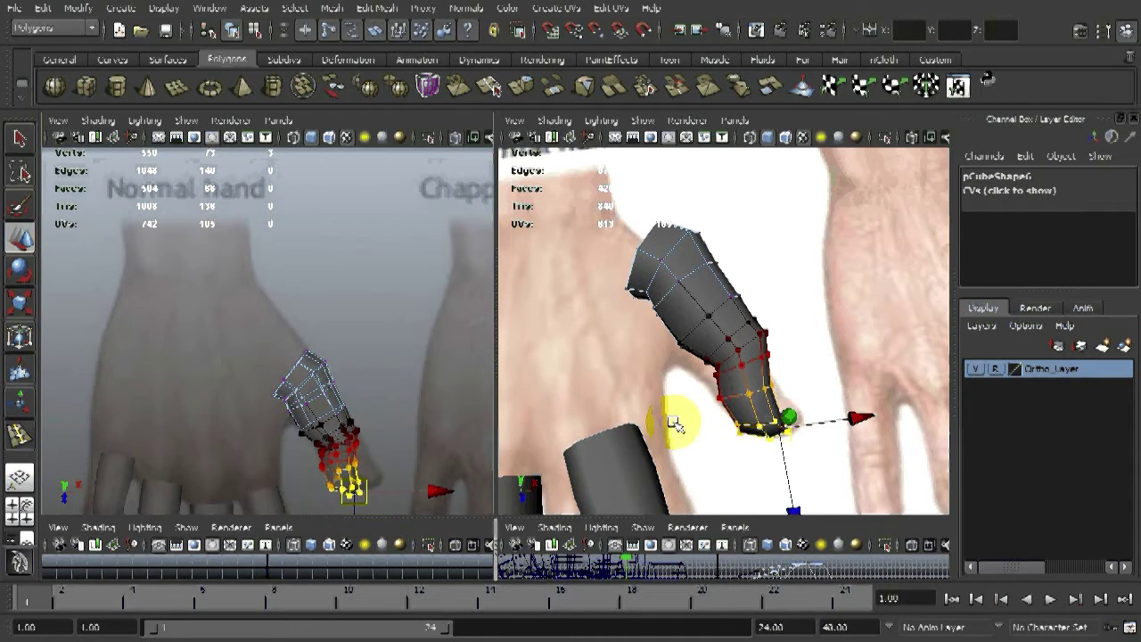
alt+drag(675, 423, 972, 483)
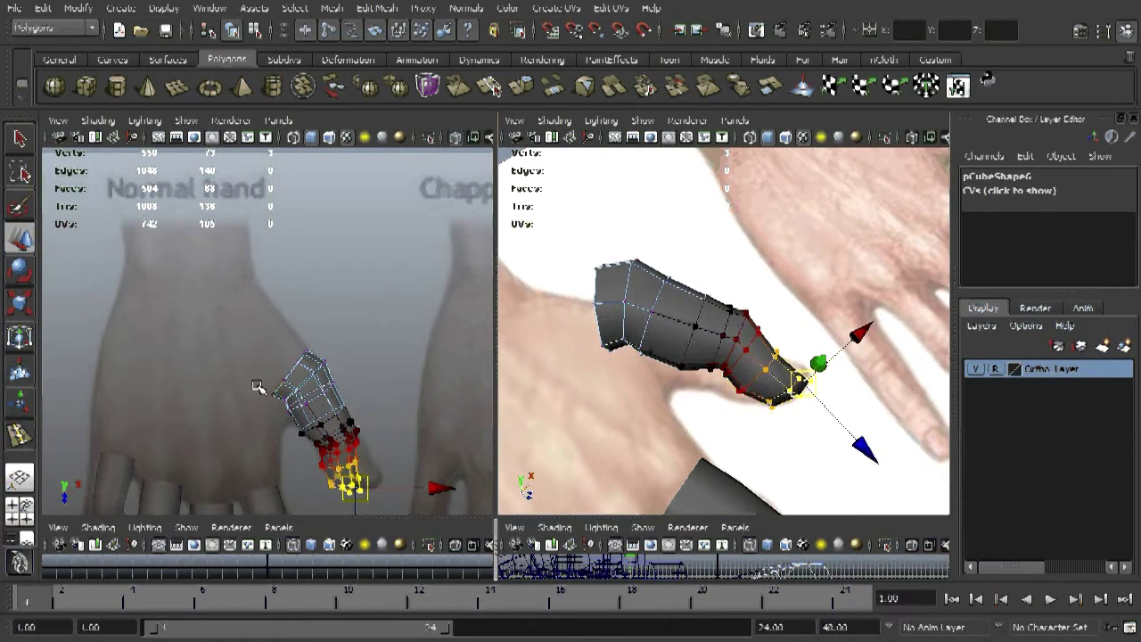
Step: Select the vertices on the palm side of the thumb's base and set the Move tool's soft selection falloff radius to 20
mouse_move(288, 410)
mouse_down()
mouse_move(300, 426)
mouse_move(303, 410)
mouse_up()
middle_drag(329, 405, 326, 411)
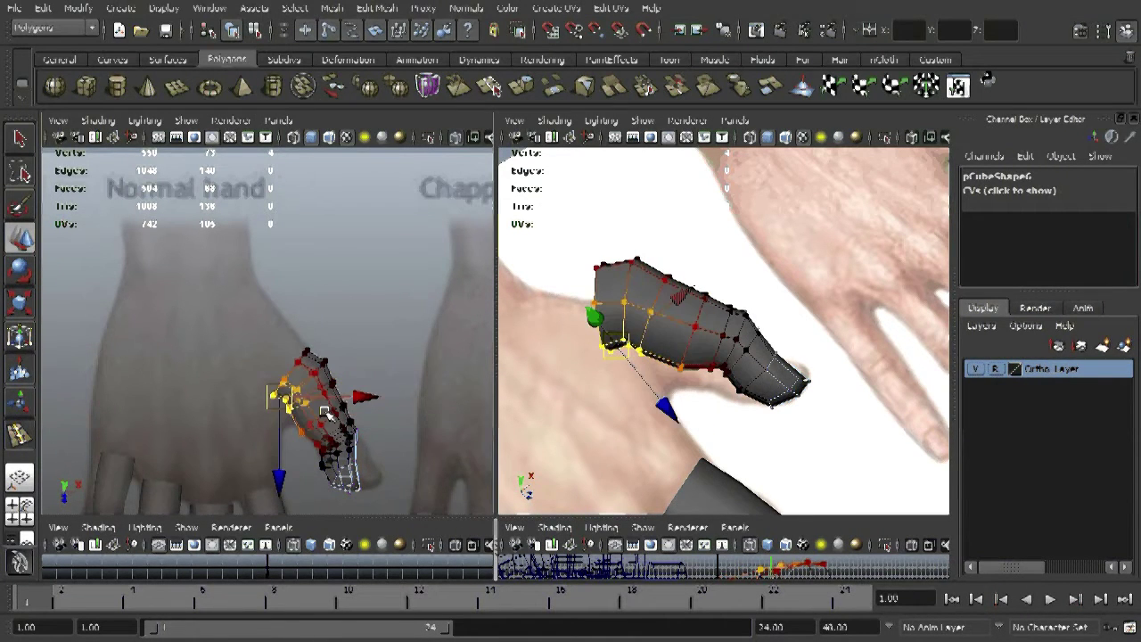
double_click(20, 238)
double_click(301, 181)
text(1)
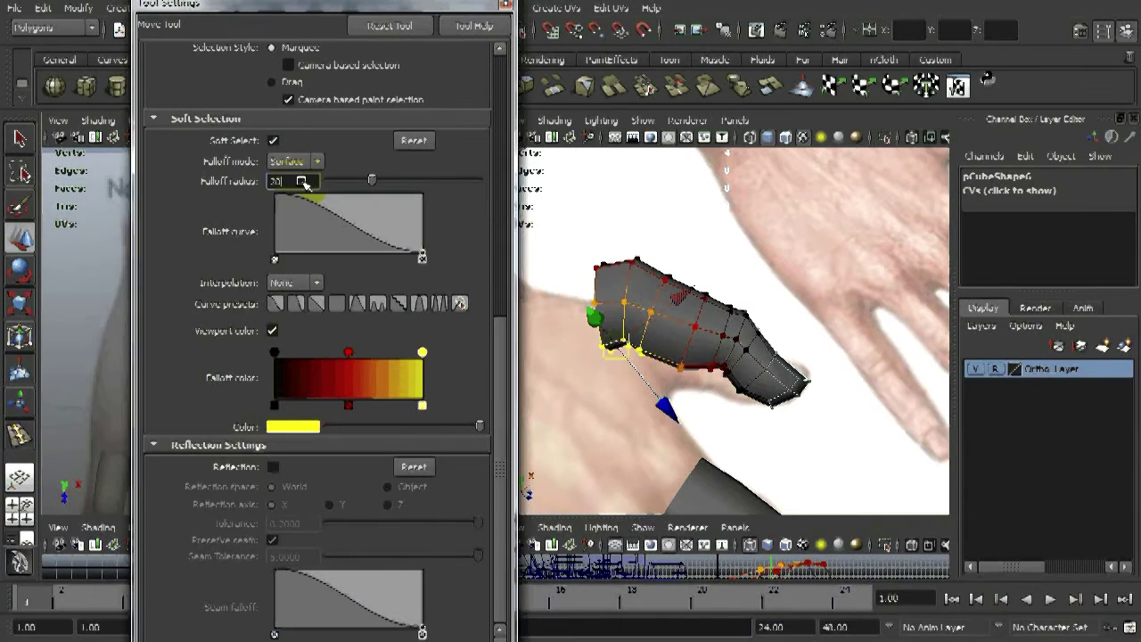
click(336, 216)
Step: Reposition the thumb's base vertices so the open end widens along the hand's outline in the reference
click(345, 273)
drag(279, 397, 287, 412)
click(303, 350)
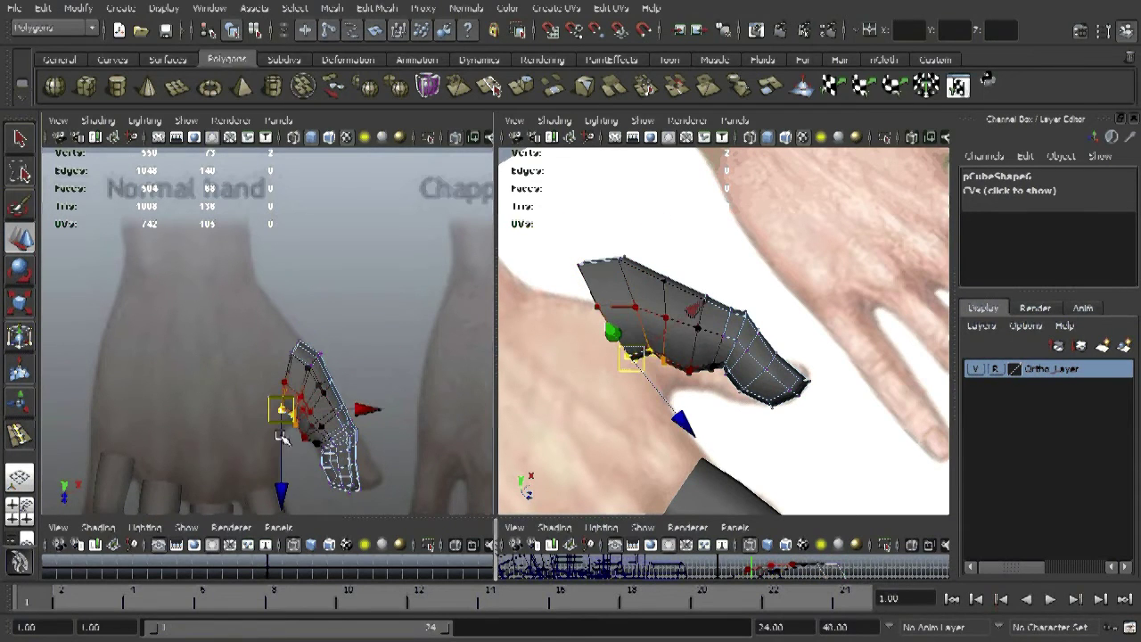
Step: Set the Move tool's soft selection falloff radius to 10 and close the tool settings
double_click(19, 238)
double_click(294, 181)
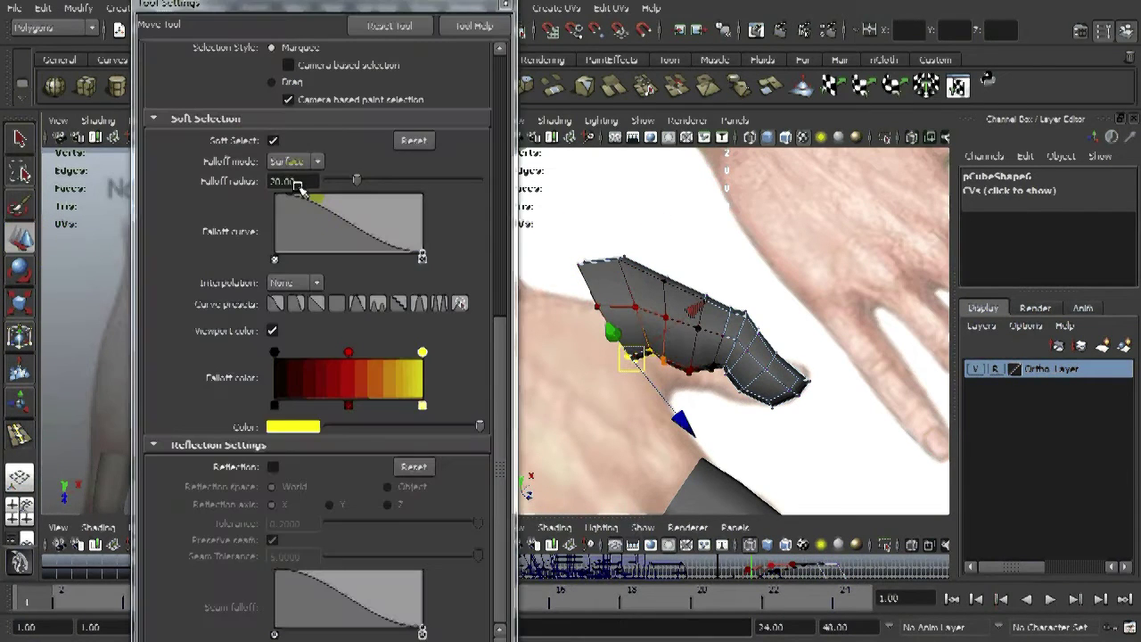
text(10)
key(Return)
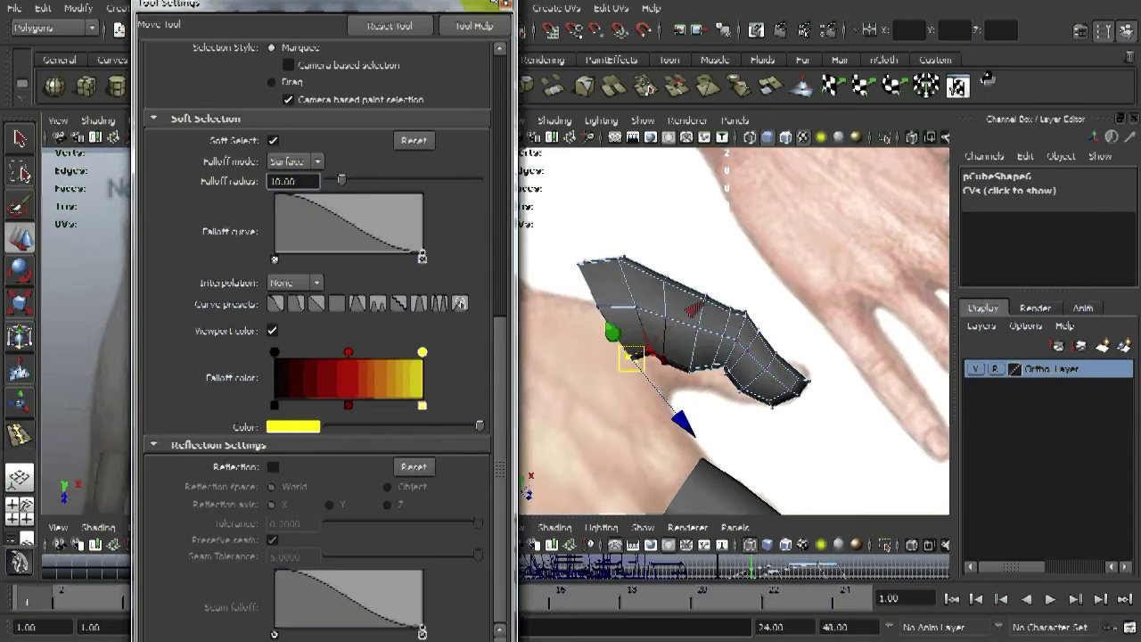
click(504, 3)
Step: Move the vertex pairs at the thumb's open base to line its edge up with the side of the reference palm
mouse_move(278, 409)
mouse_down()
mouse_move(266, 435)
mouse_move(275, 431)
mouse_up()
drag(254, 361, 304, 400)
click(303, 406)
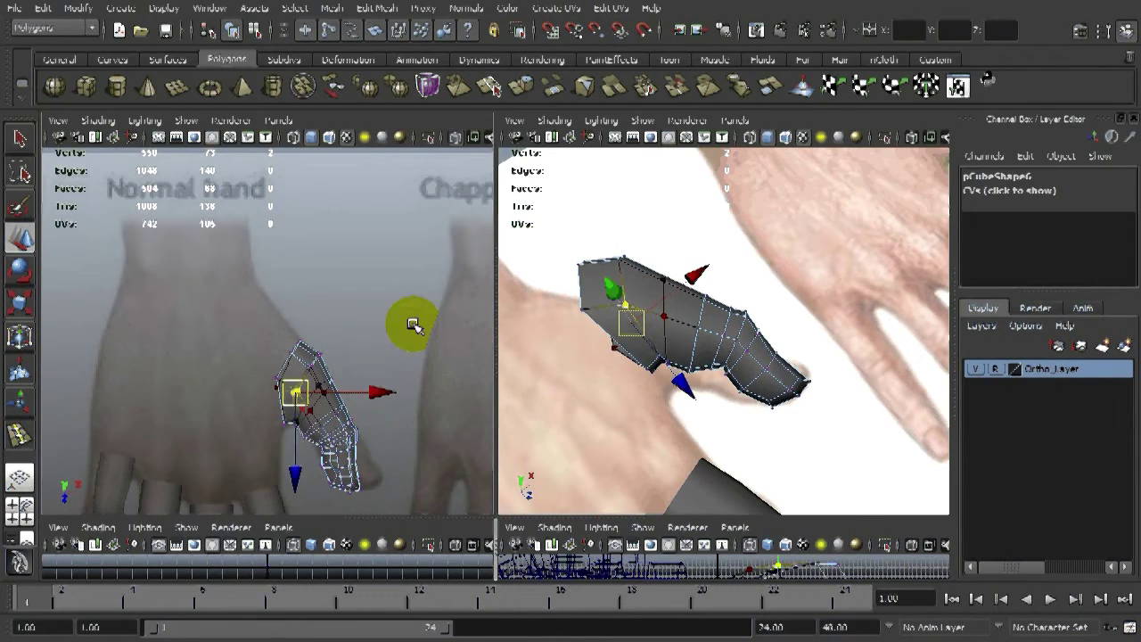
drag(272, 355, 293, 392)
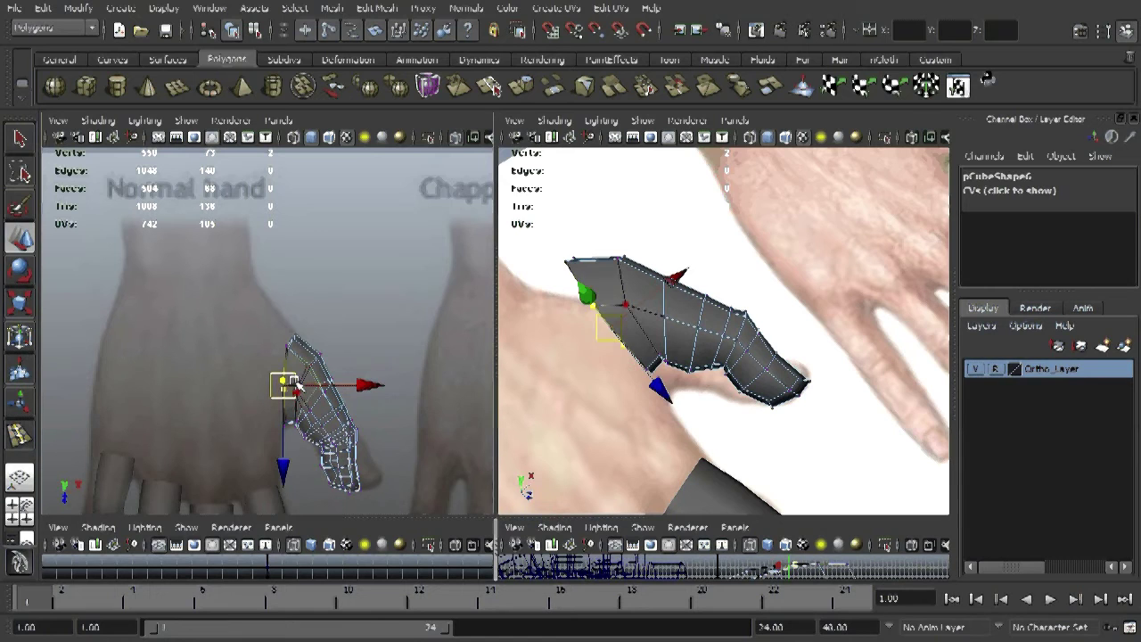
alt+drag(583, 419, 584, 420)
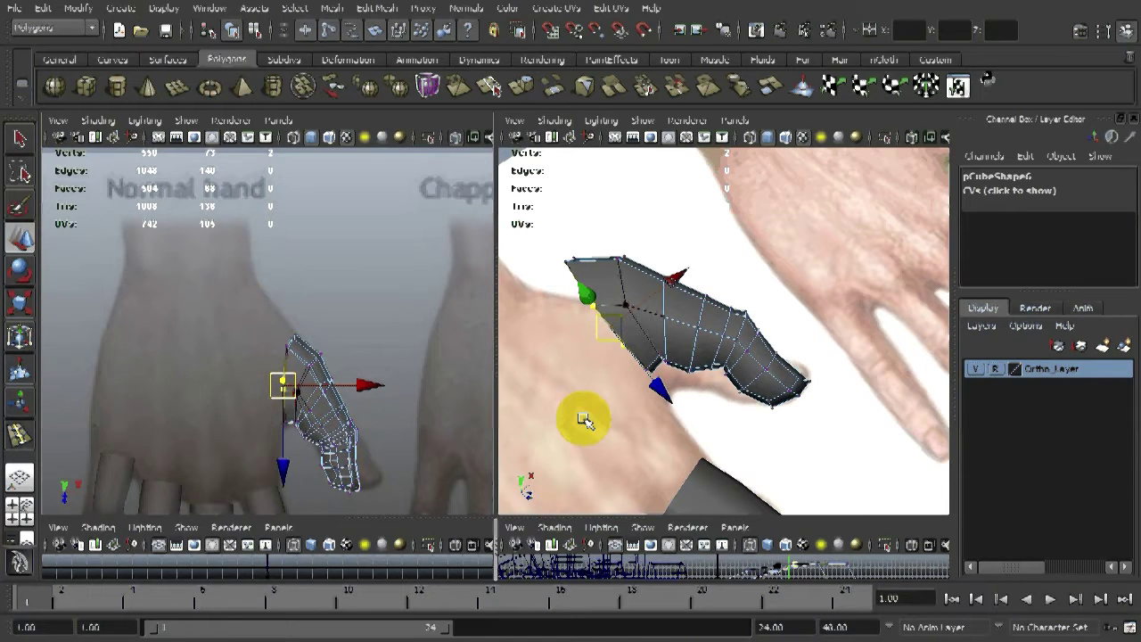
alt+middle_drag(594, 425, 593, 468)
alt+drag(592, 468, 406, 368)
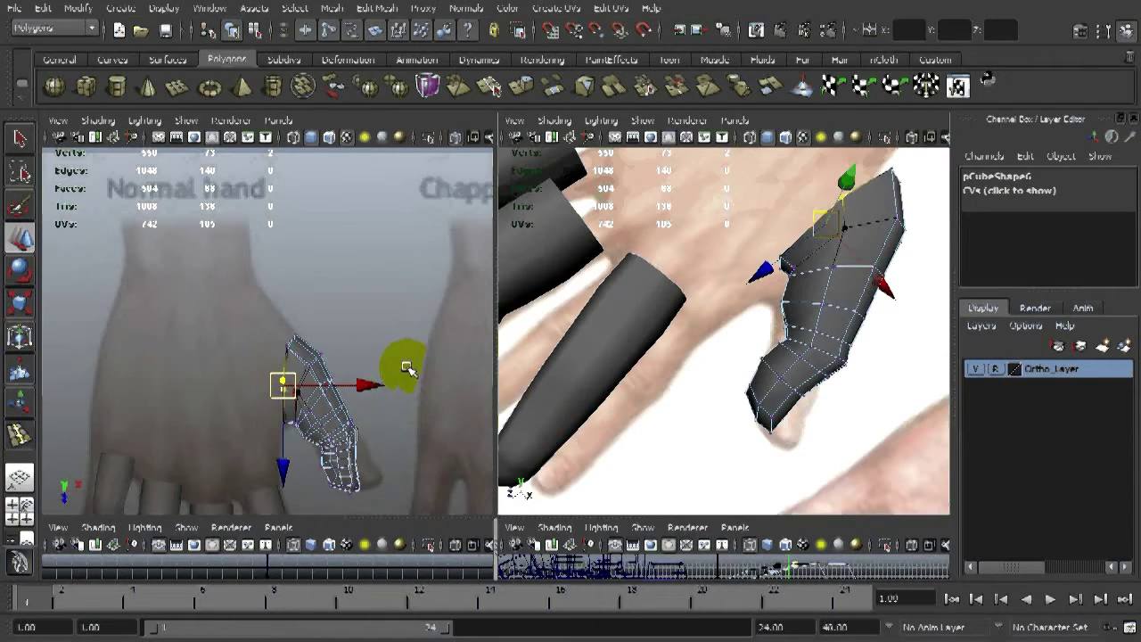
key(q)
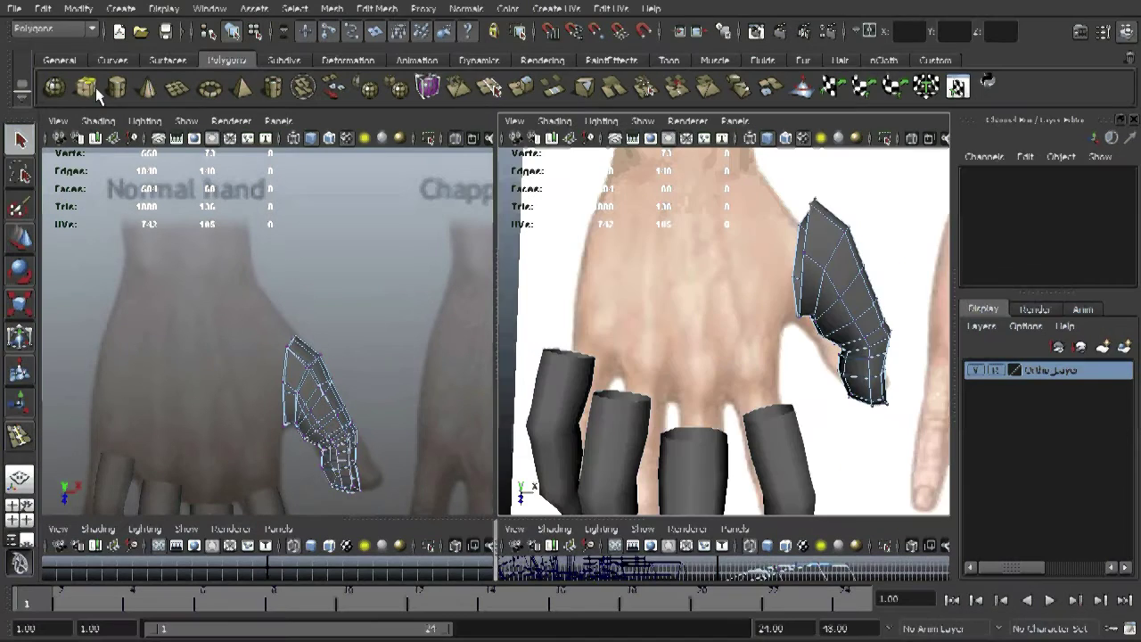
click(89, 89)
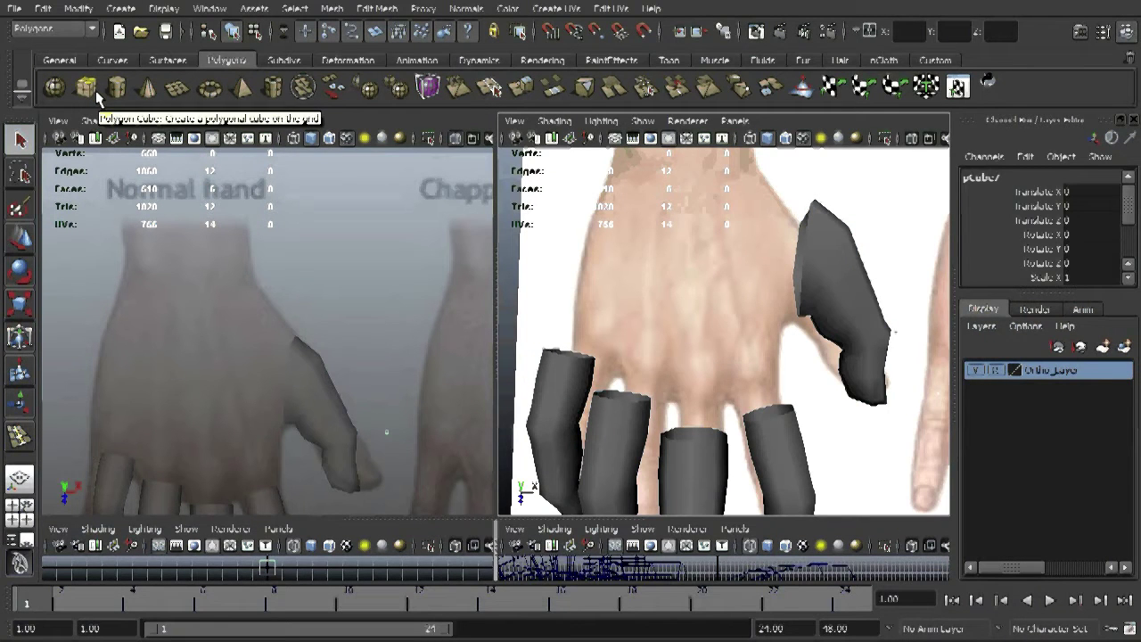
click(757, 369)
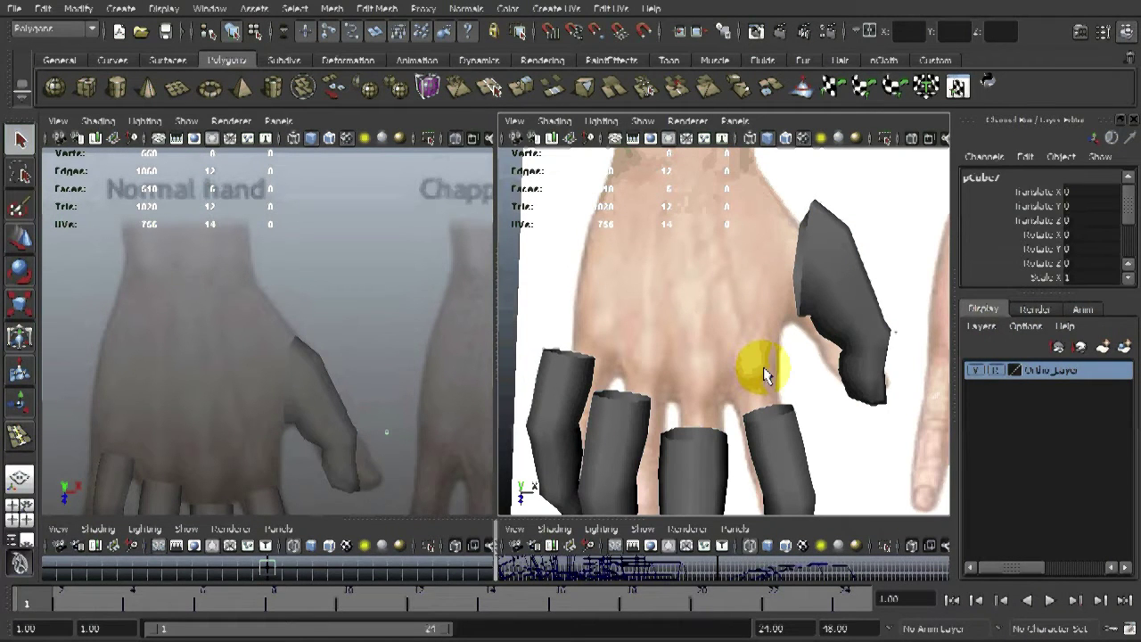
alt+drag(789, 375, 803, 430)
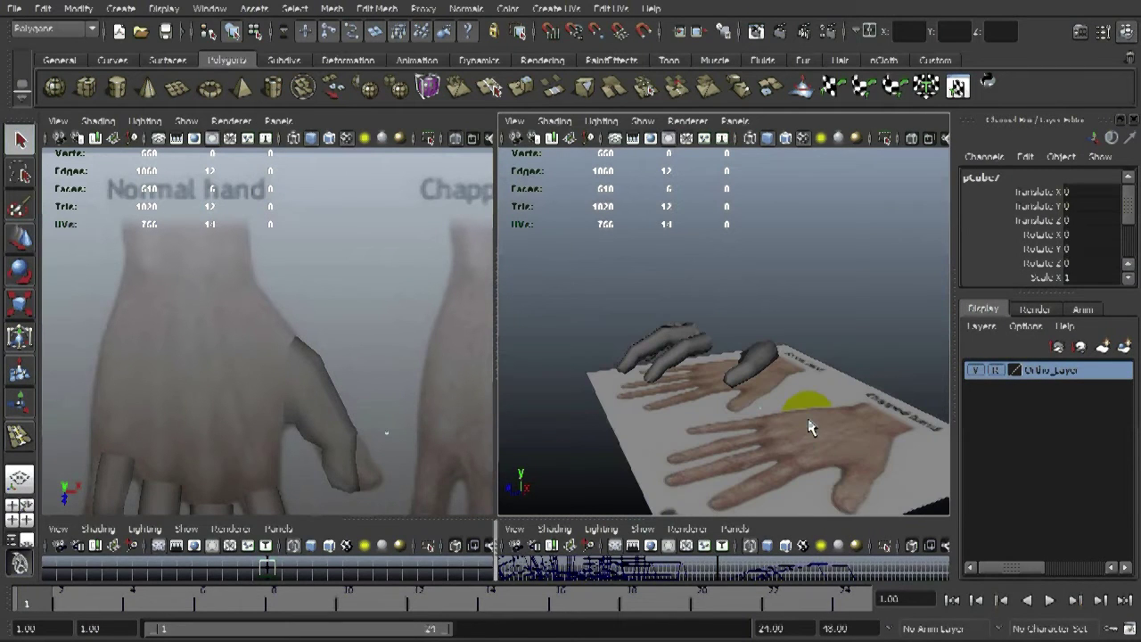
key(Delete)
Step: Select the four fingers and the thumb together as whole objects
scroll(774, 359, up, 8)
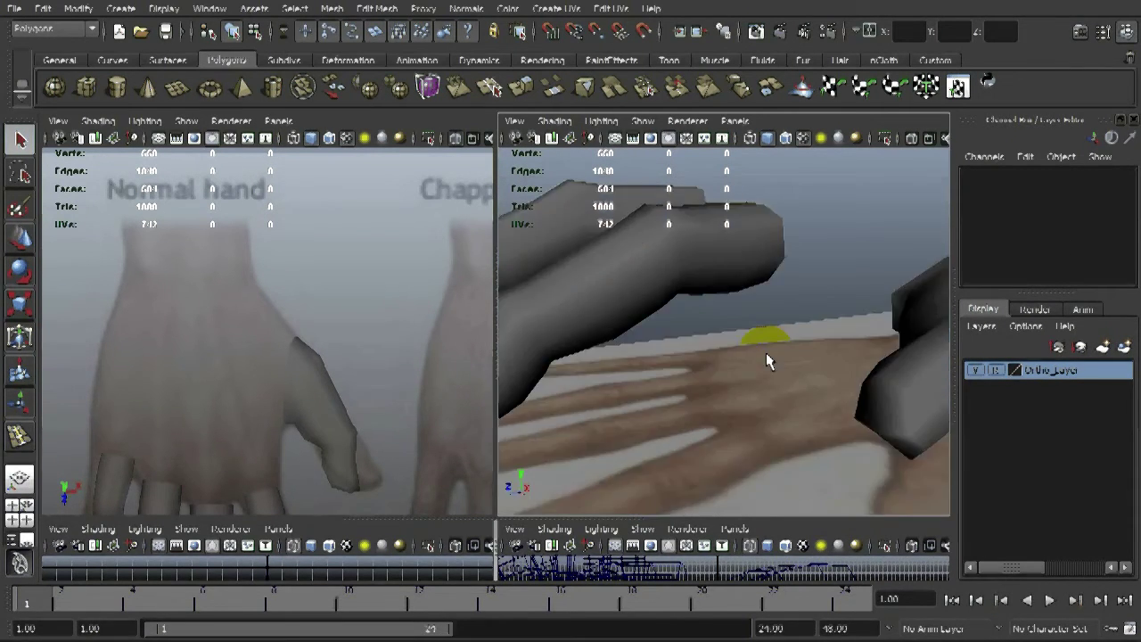
mouse_move(766, 352)
alt+mouse_down()
mouse_move(738, 329)
mouse_move(769, 354)
alt+mouse_up()
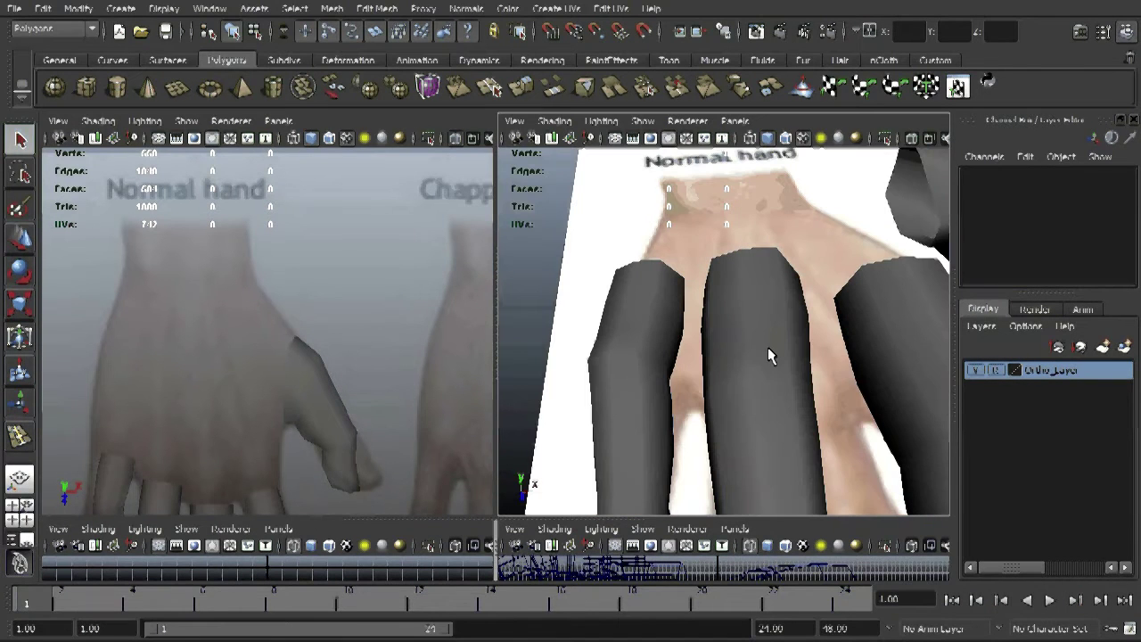
click(767, 354)
alt+drag(892, 351, 751, 323)
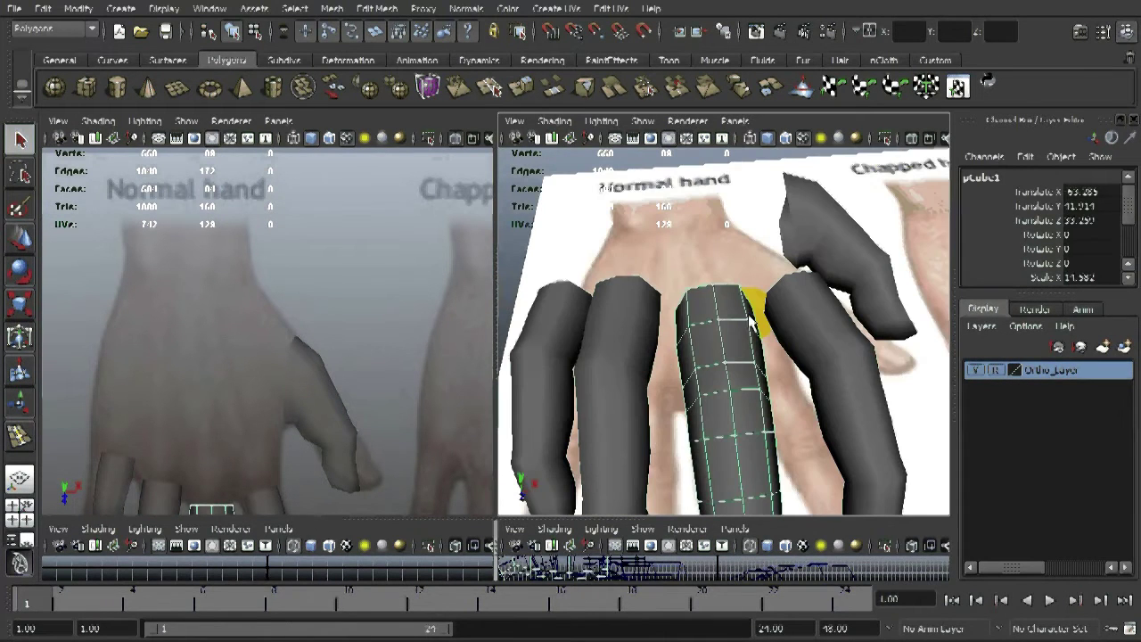
shift+click(823, 335)
shift+click(616, 349)
shift+click(547, 351)
shift+click(823, 232)
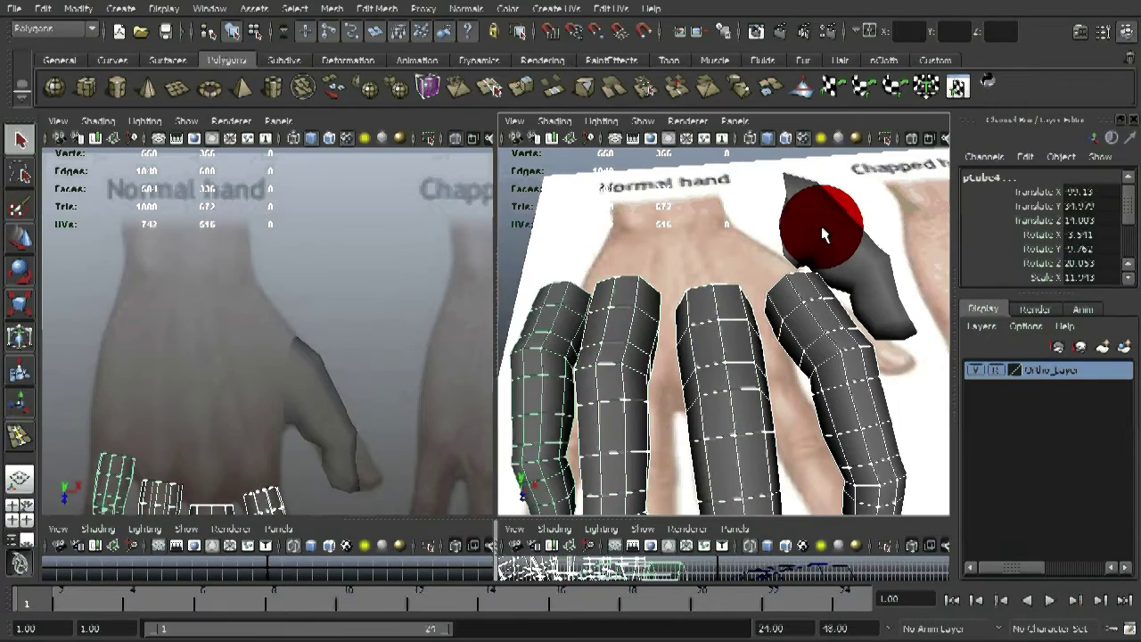
click(609, 395)
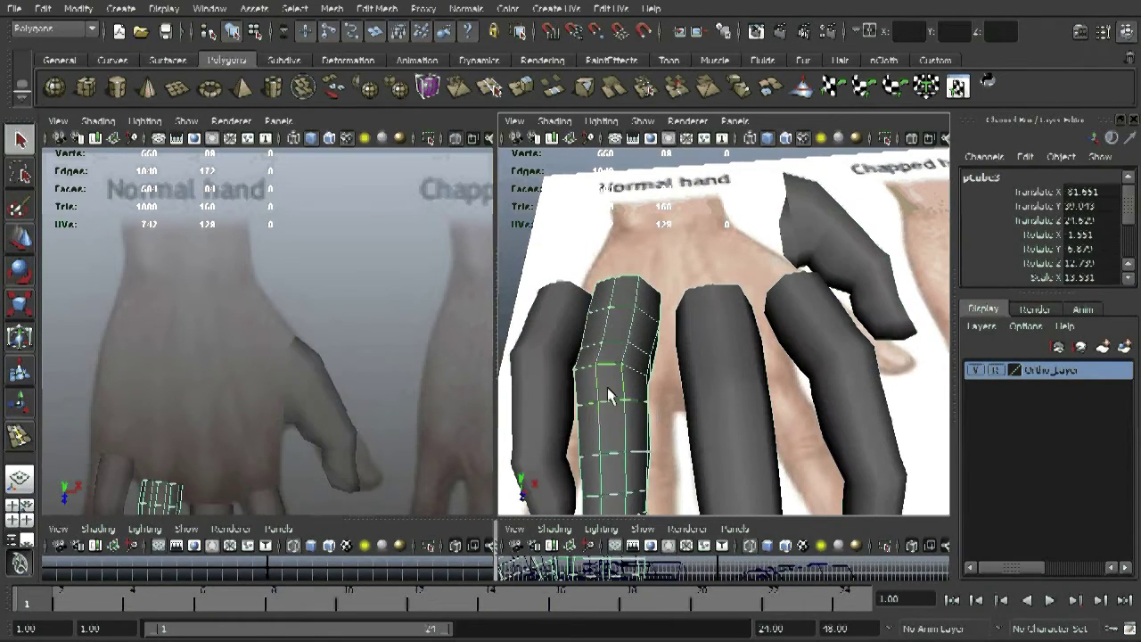
shift+click(557, 392)
shift+click(819, 343)
shift+click(860, 307)
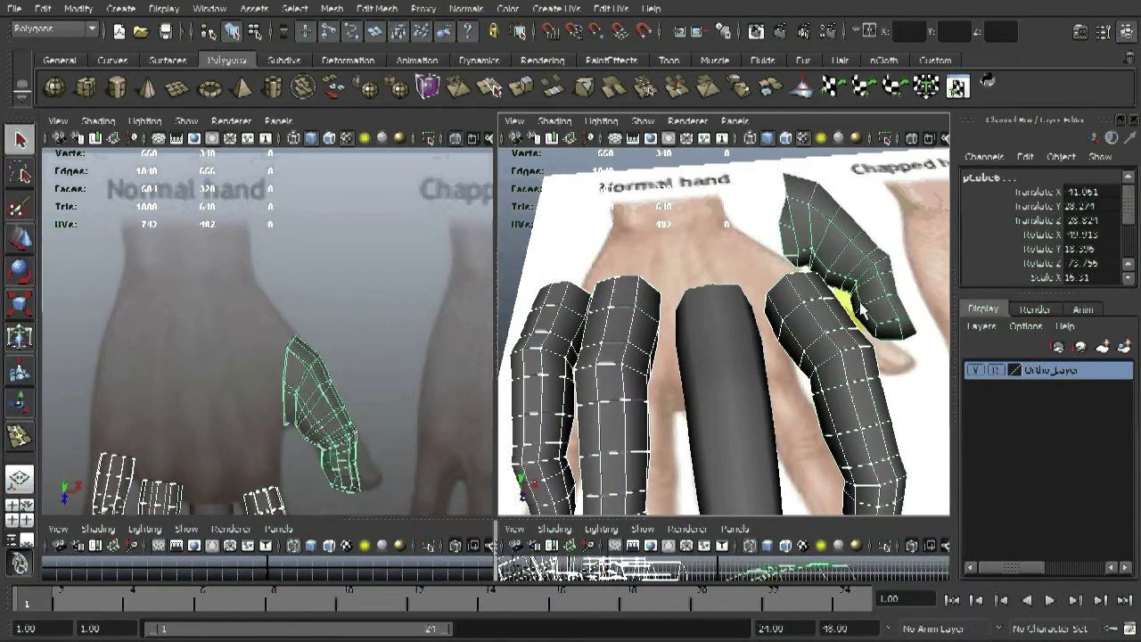
shift+click(729, 397)
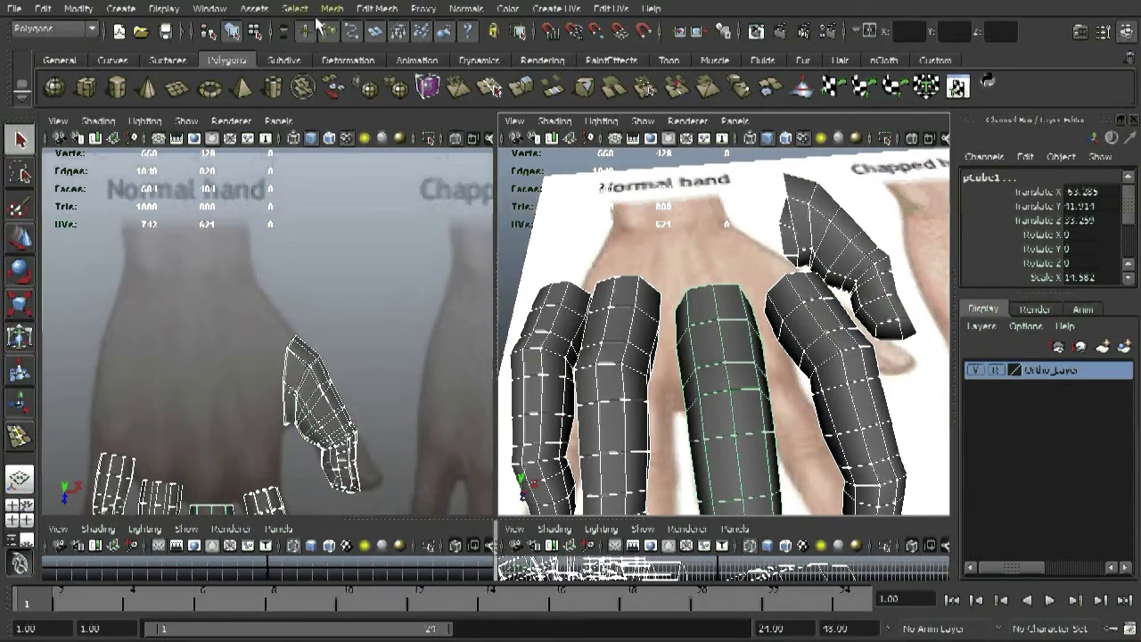
Step: Combine the selected fingers and thumb into one mesh, and keep the mesh commands in a floating window beside the perspective view
click(375, 9)
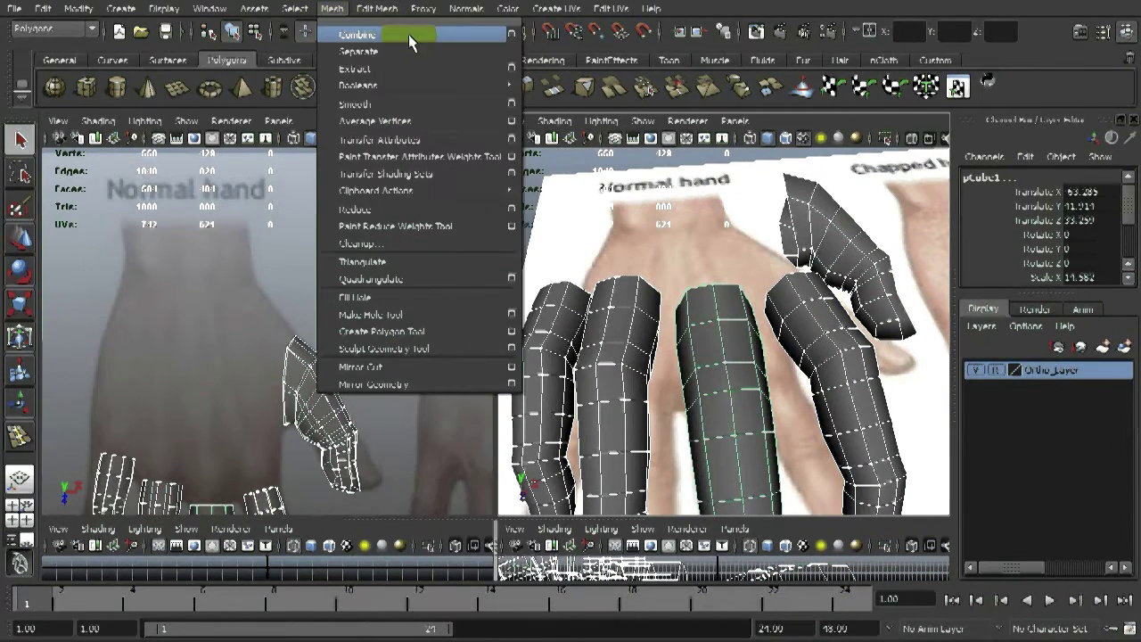
click(456, 22)
click(463, 26)
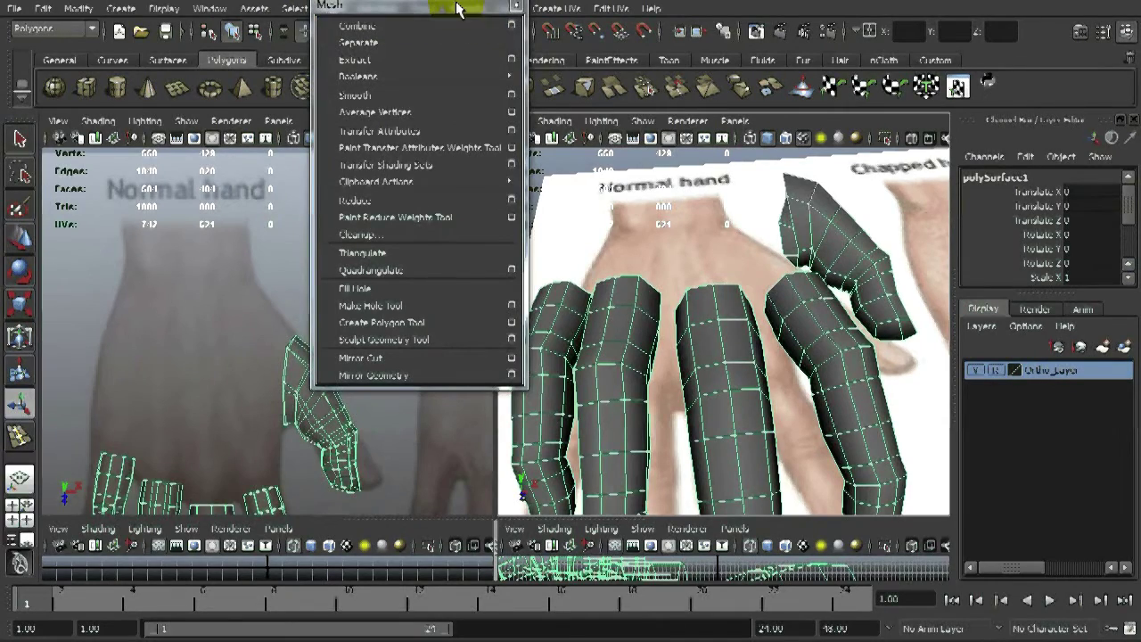
drag(459, 8, 194, 166)
alt+drag(758, 356, 744, 331)
alt+right_drag(743, 330, 733, 291)
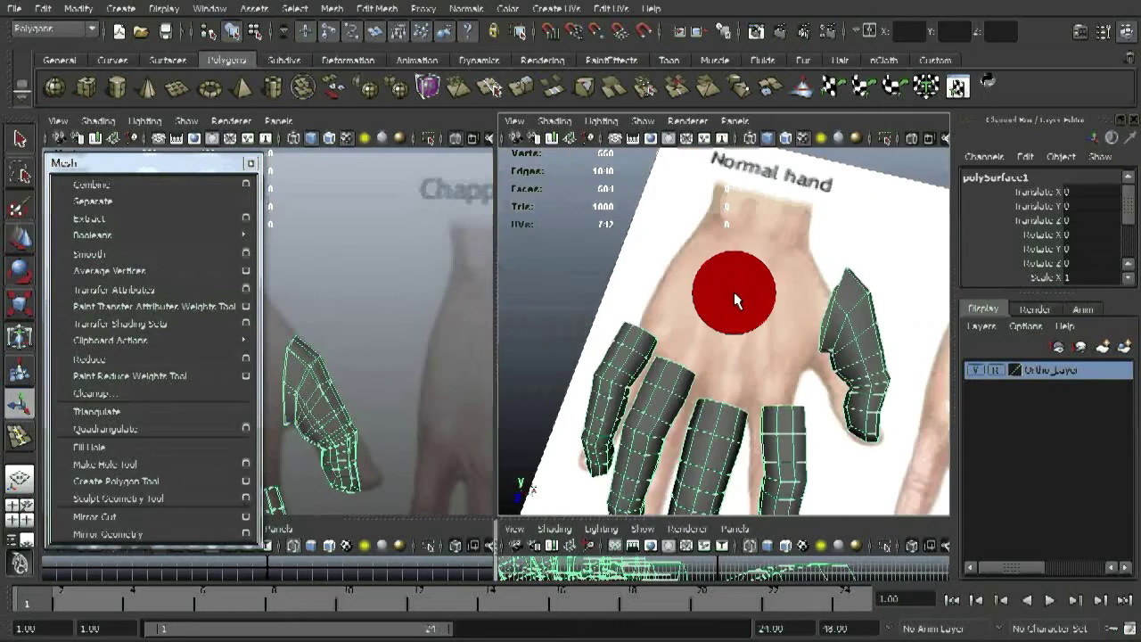
alt+drag(733, 291, 756, 311)
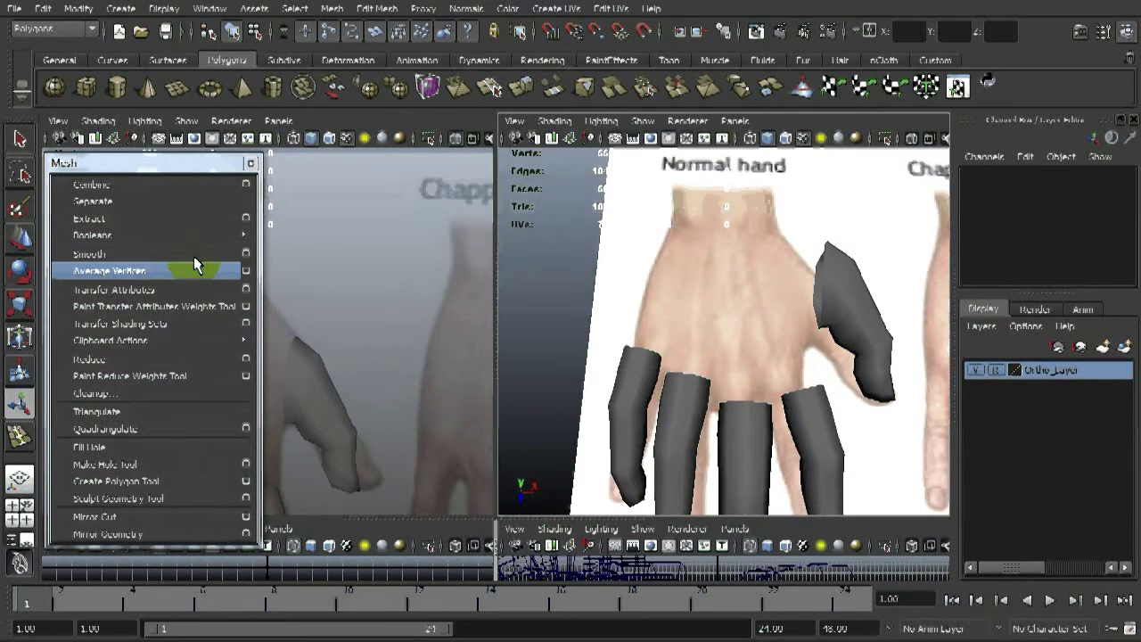
Step: Create a polygon cube, move it from the origin onto the reference palm, and try to scale it up
click(93, 86)
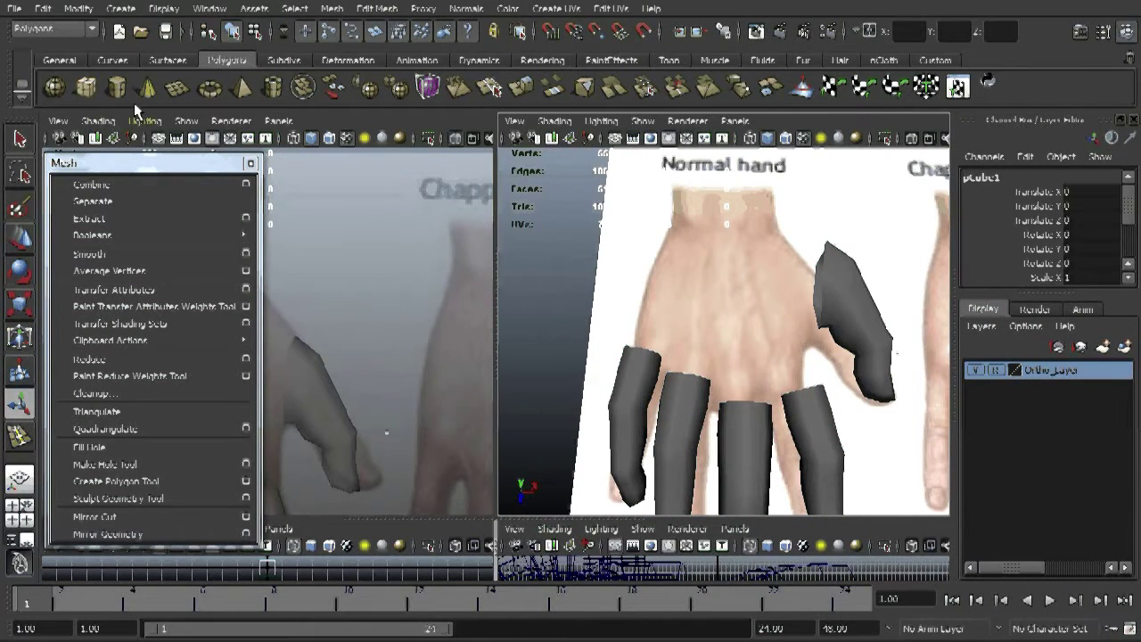
key(w)
drag(465, 432, 361, 417)
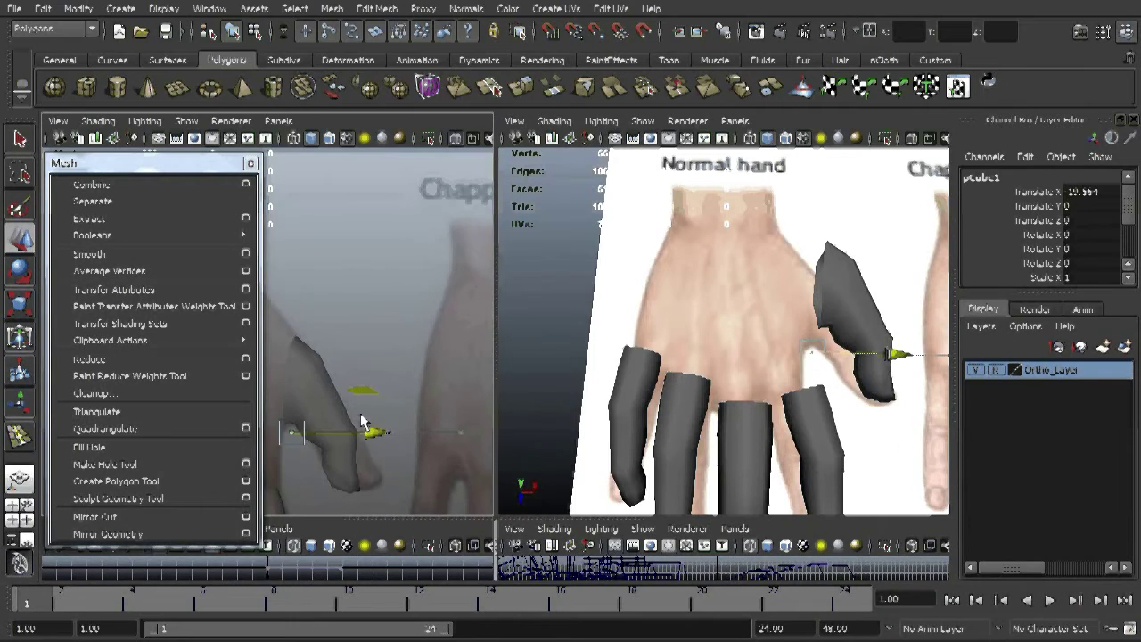
click(251, 163)
key(Insert)
drag(285, 439, 206, 378)
key(e)
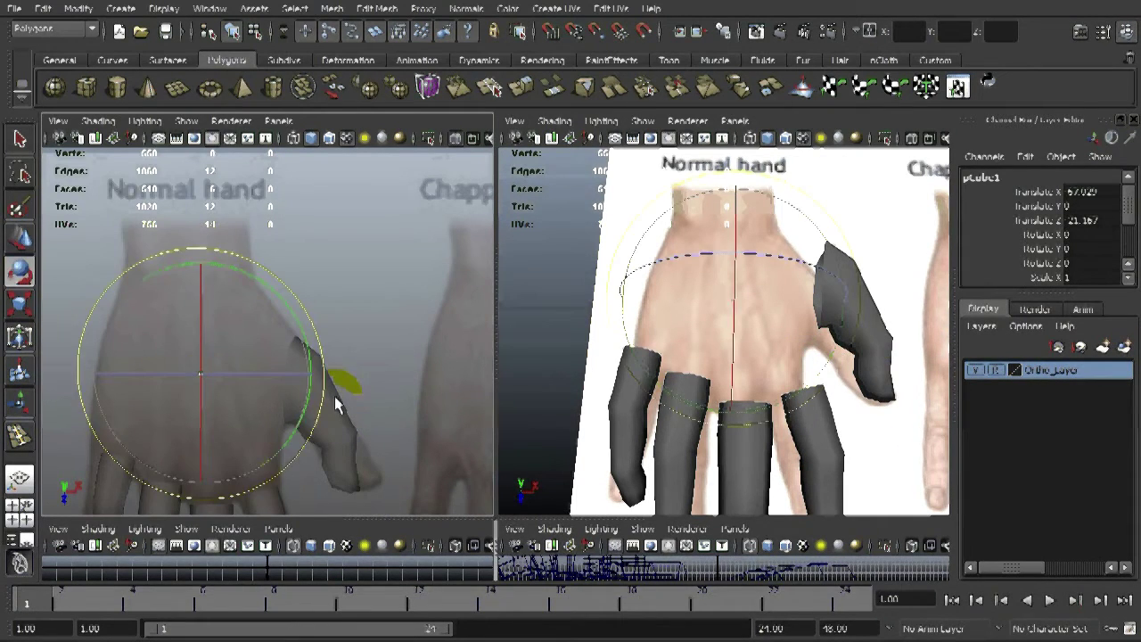
key(r)
middle_drag(214, 305, 374, 64)
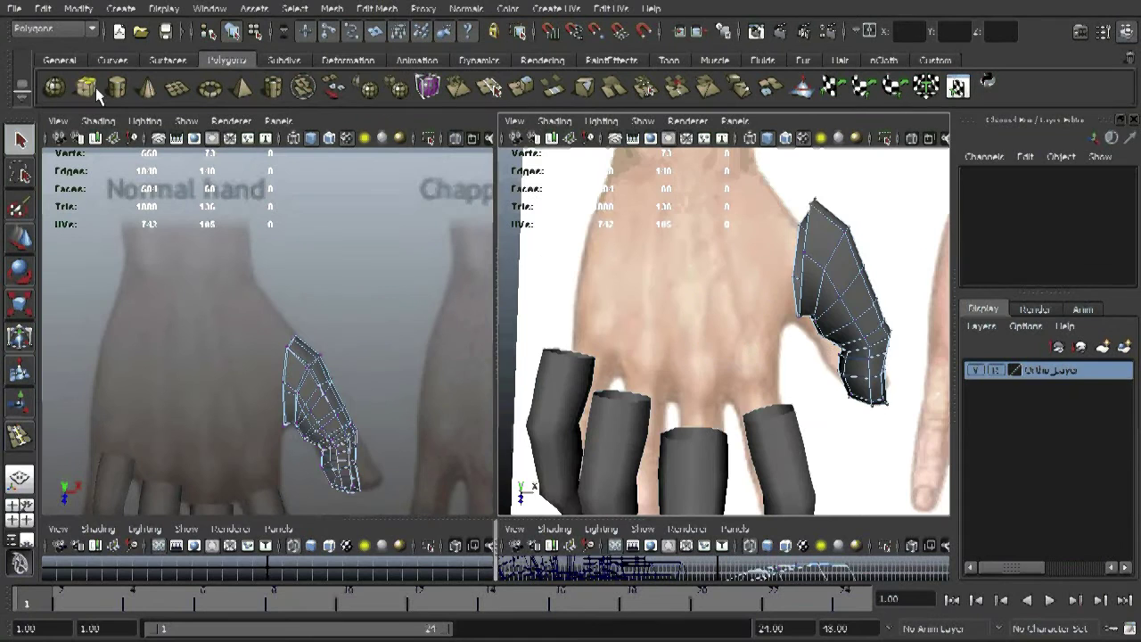
Step: Create another polygon cube at the origin and try to find it in the perspective view
click(86, 87)
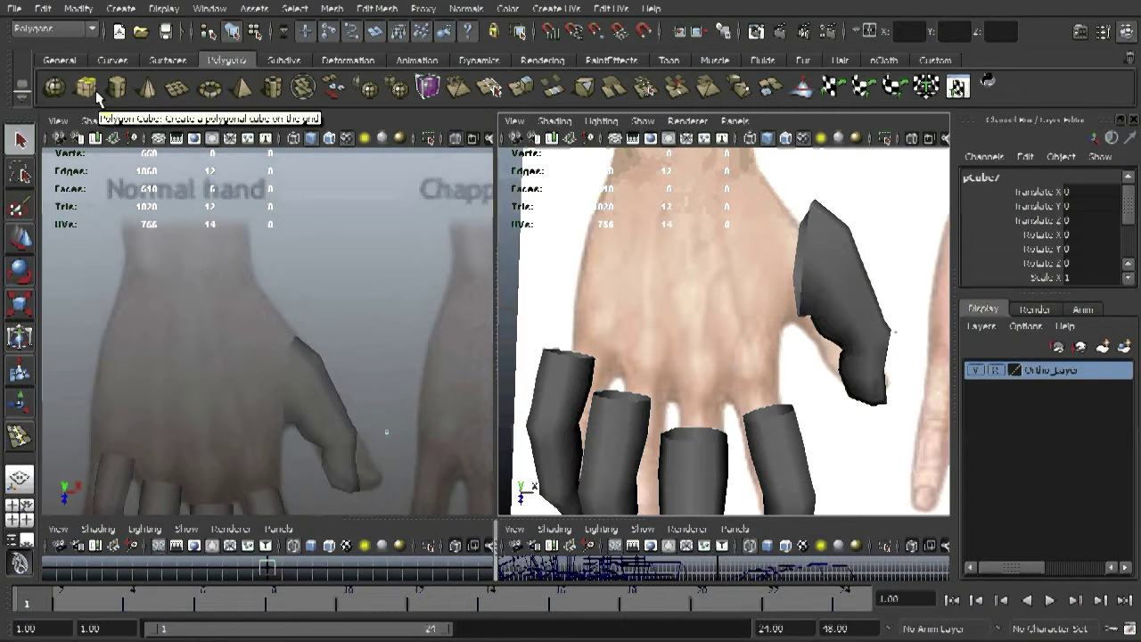
click(760, 374)
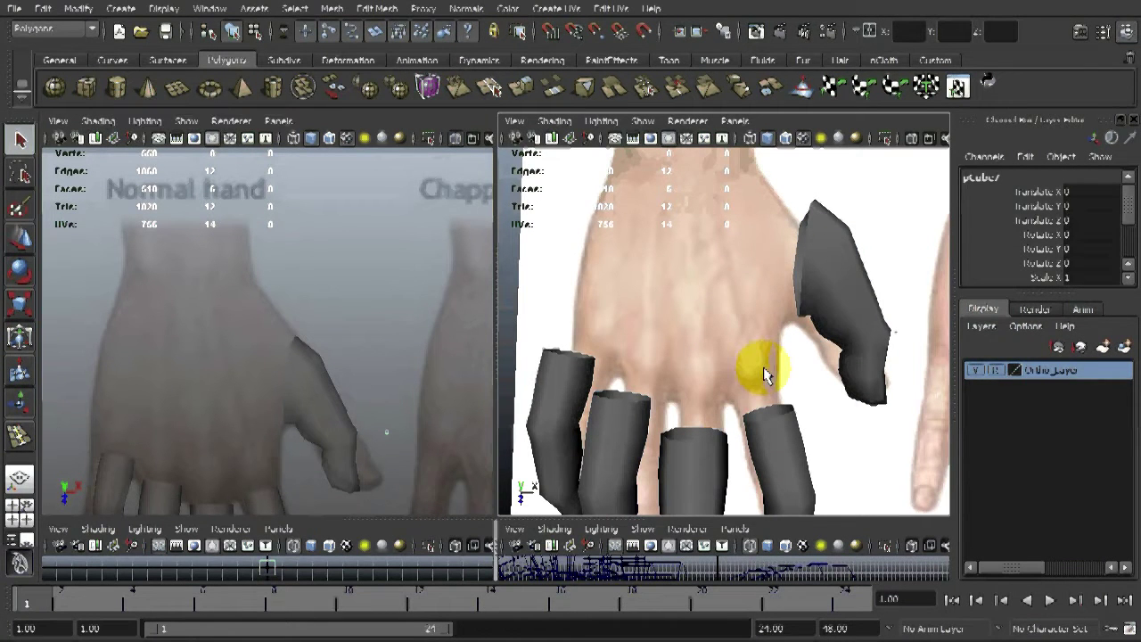
alt+drag(789, 371, 720, 265)
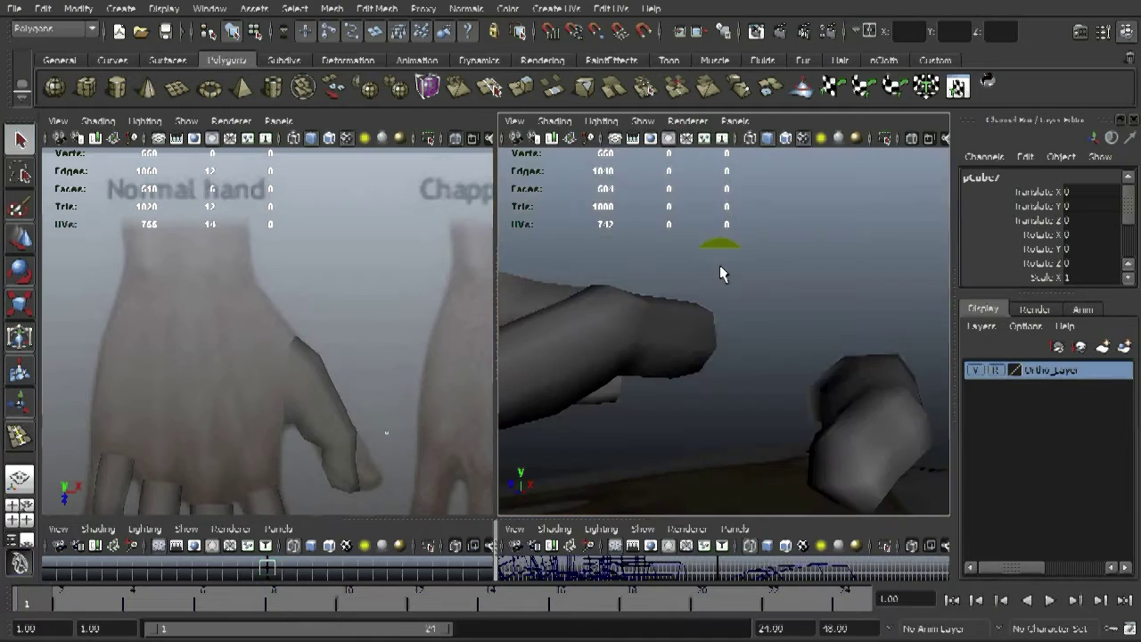
alt+right_drag(720, 266, 517, 308)
alt+drag(823, 428, 804, 431)
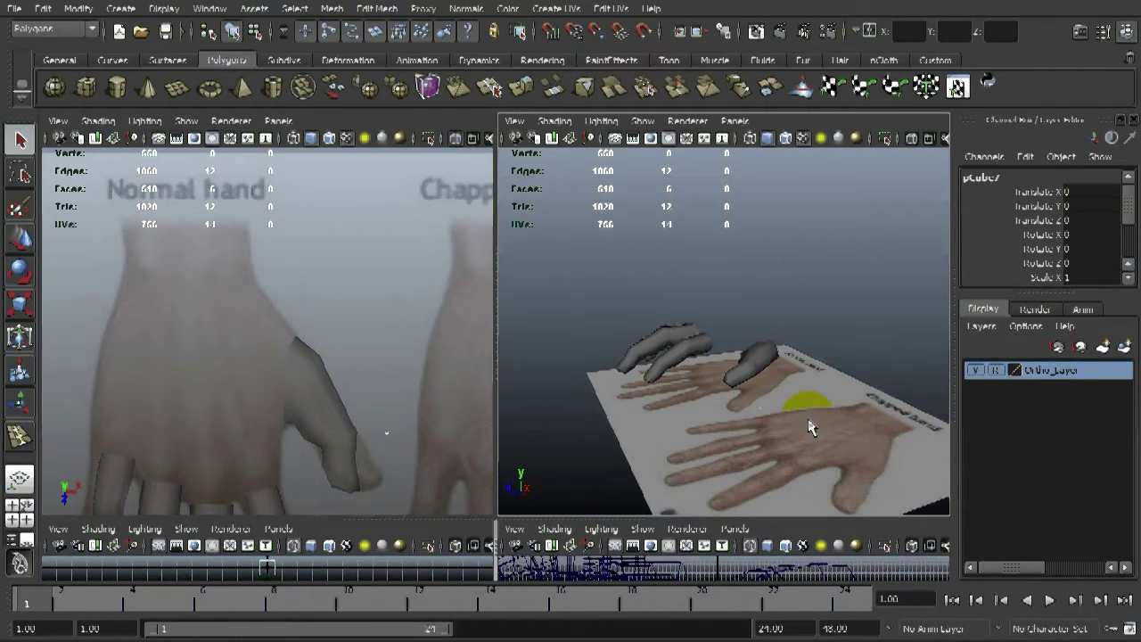
click(808, 429)
scroll(753, 374, up, 5)
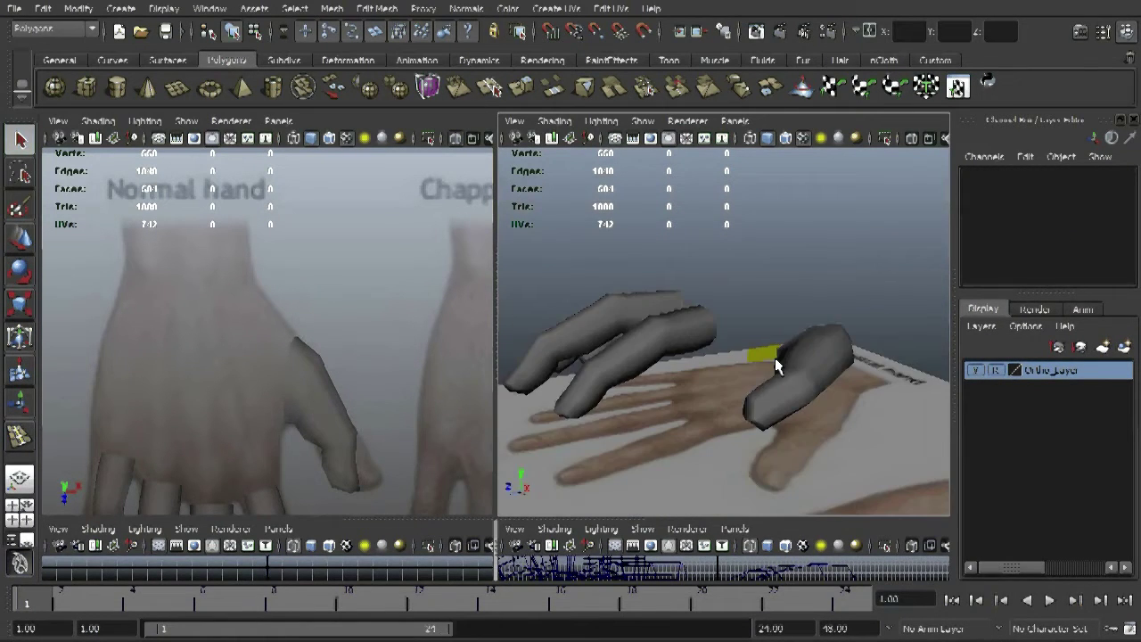
Step: Select the four fingers as objects and try to add the thumb to the selection
scroll(766, 352, up, 5)
alt+drag(765, 352, 917, 395)
scroll(738, 329, up, 2)
scroll(738, 329, down, 2)
alt+middle_drag(738, 330, 767, 346)
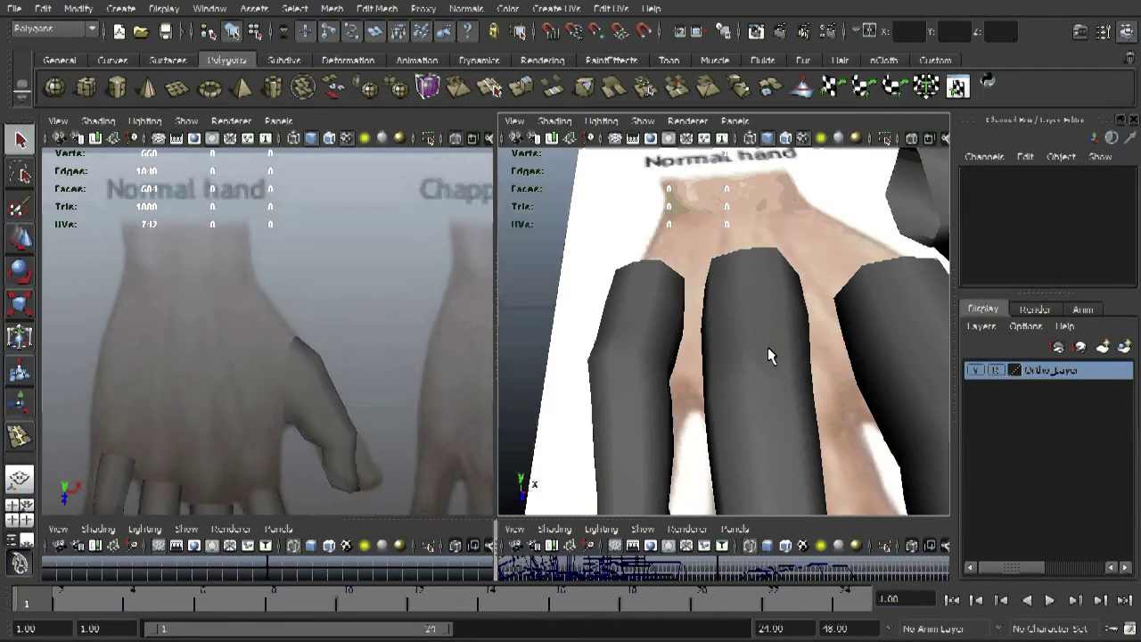
click(767, 347)
alt+drag(892, 351, 750, 322)
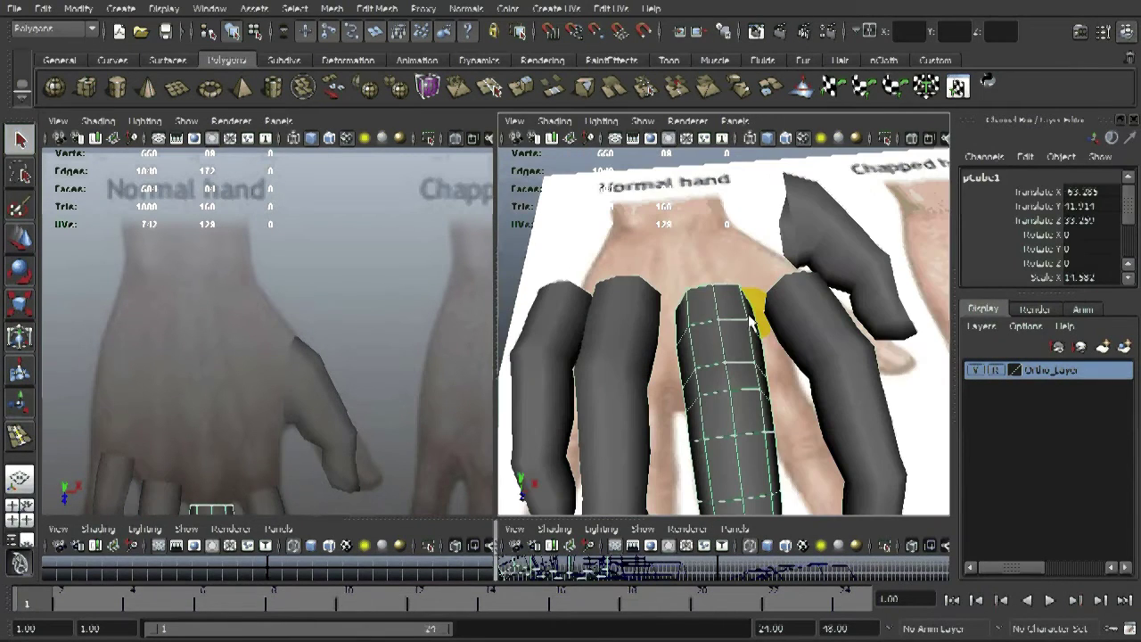
shift+click(822, 333)
shift+click(617, 356)
shift+click(545, 366)
shift+click(822, 230)
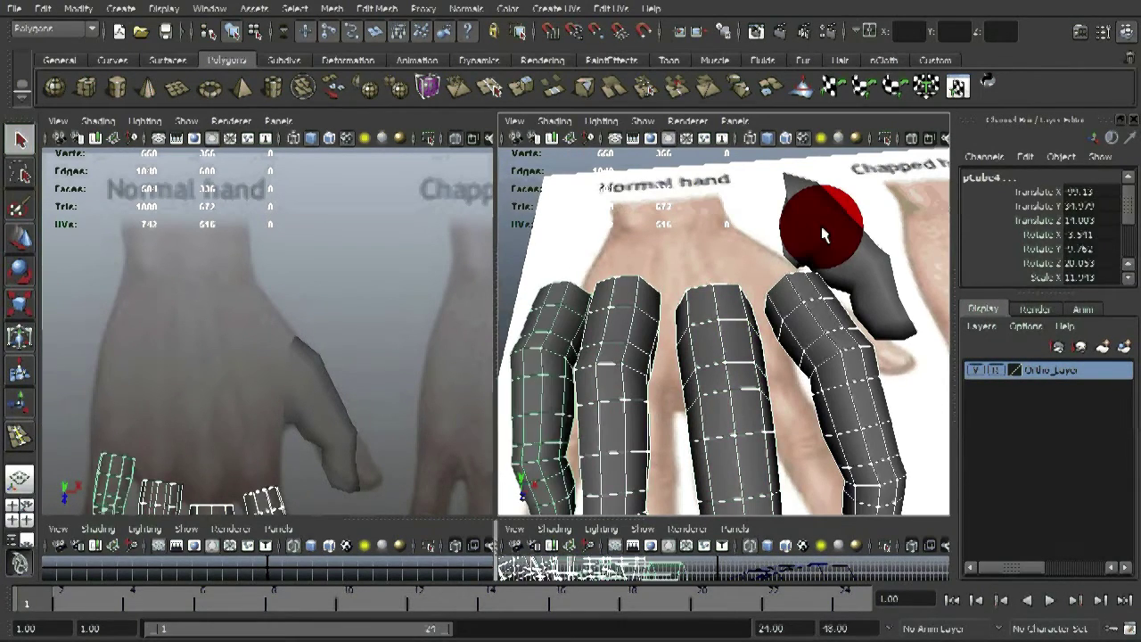
Step: Select the four fingers and the thumb again as whole objects, ready for a mesh command
click(609, 395)
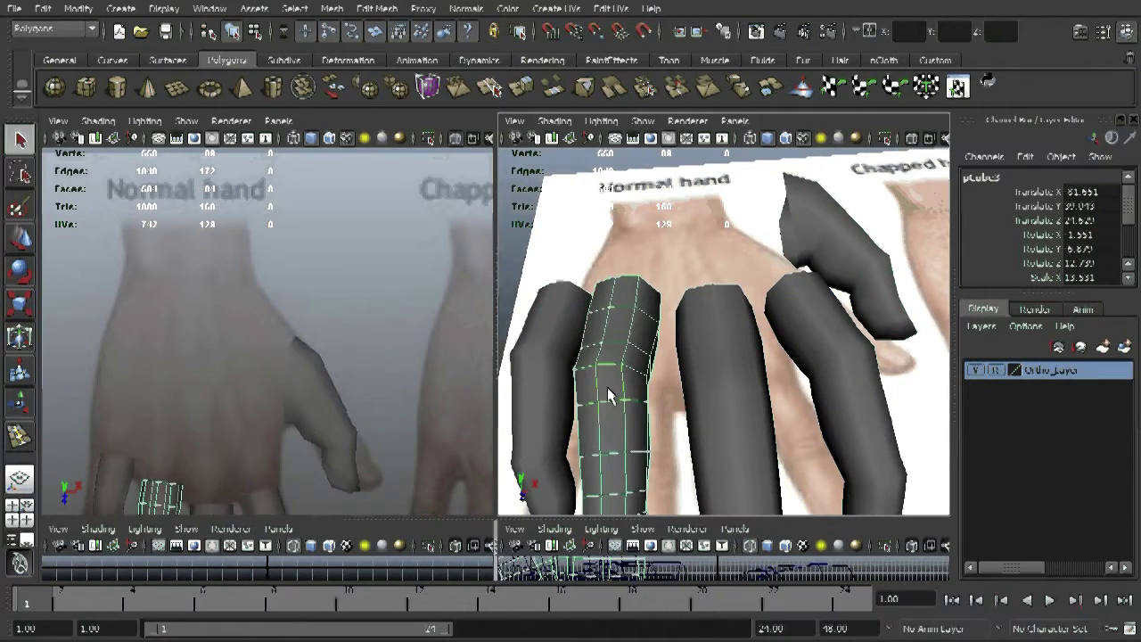
shift+click(545, 374)
shift+click(819, 343)
shift+click(860, 309)
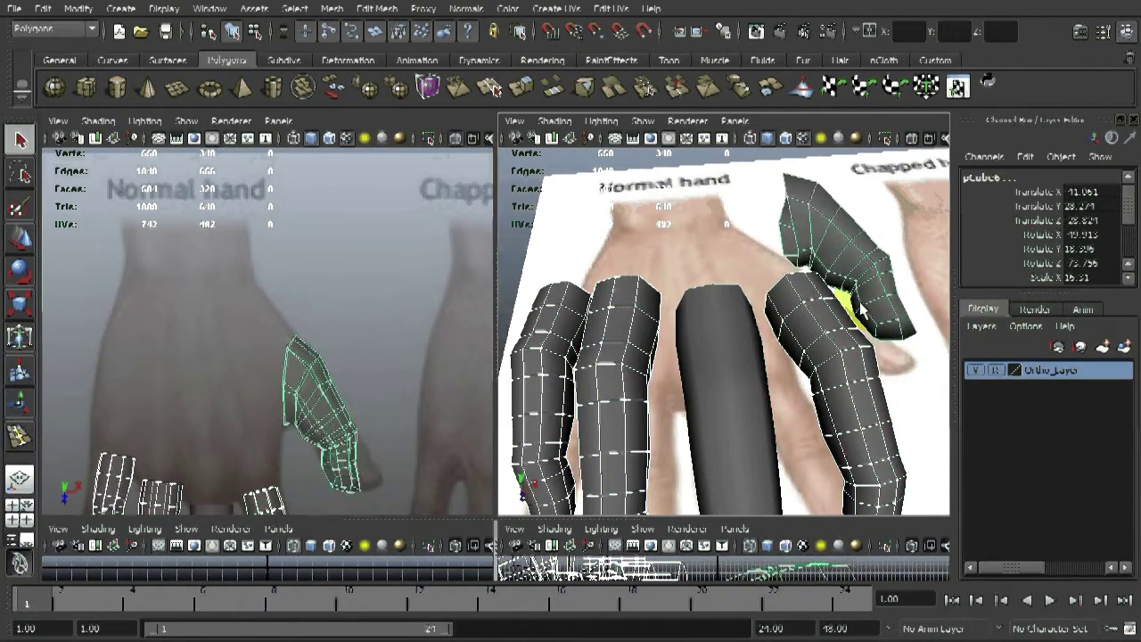
shift+click(729, 392)
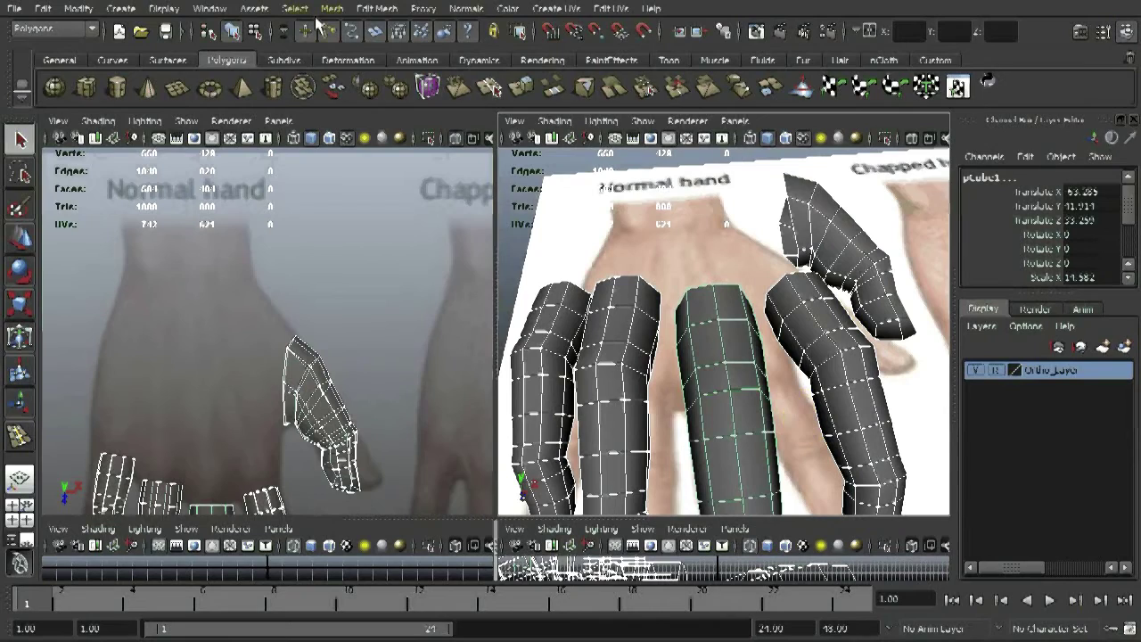
click(376, 8)
mouse_move(331, 8)
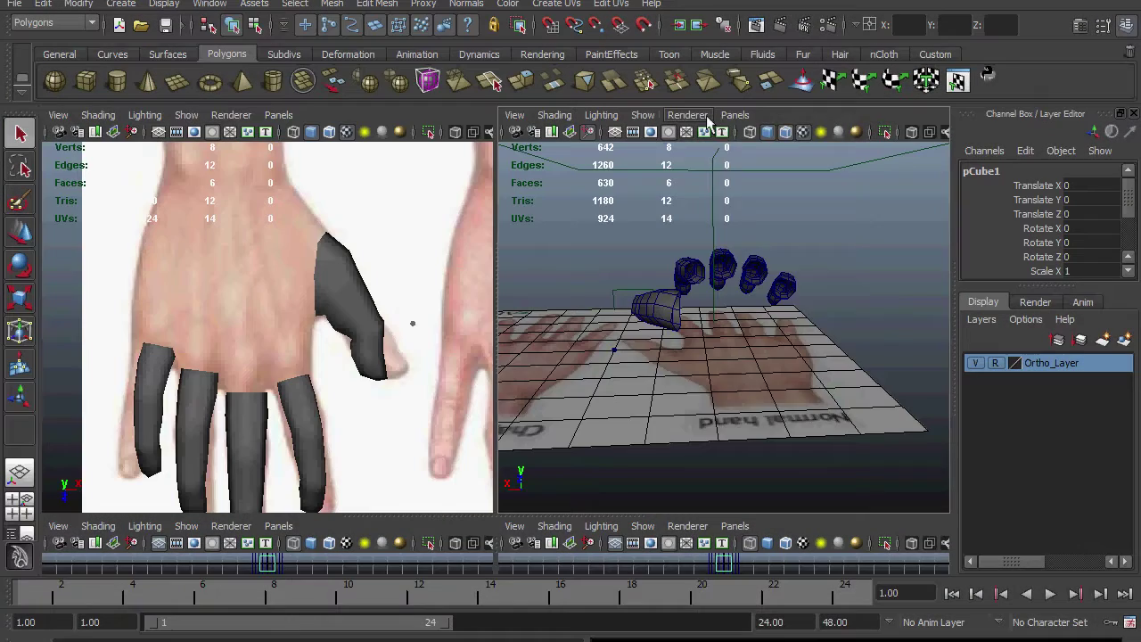
Step: Hide cameras in the perspective view
click(725, 115)
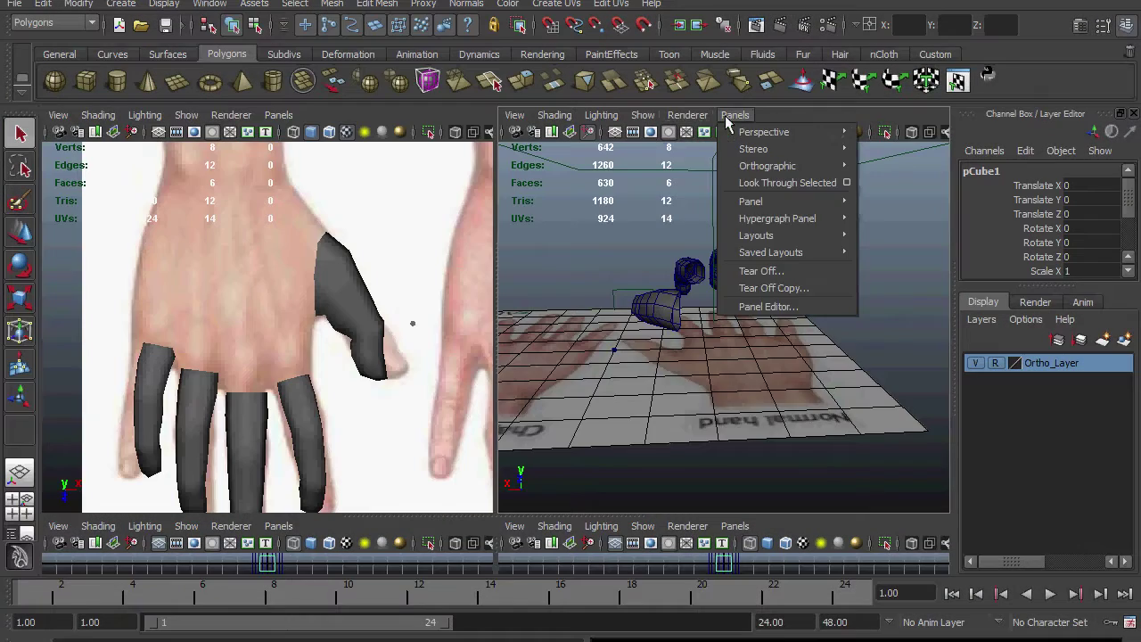
mouse_move(655, 118)
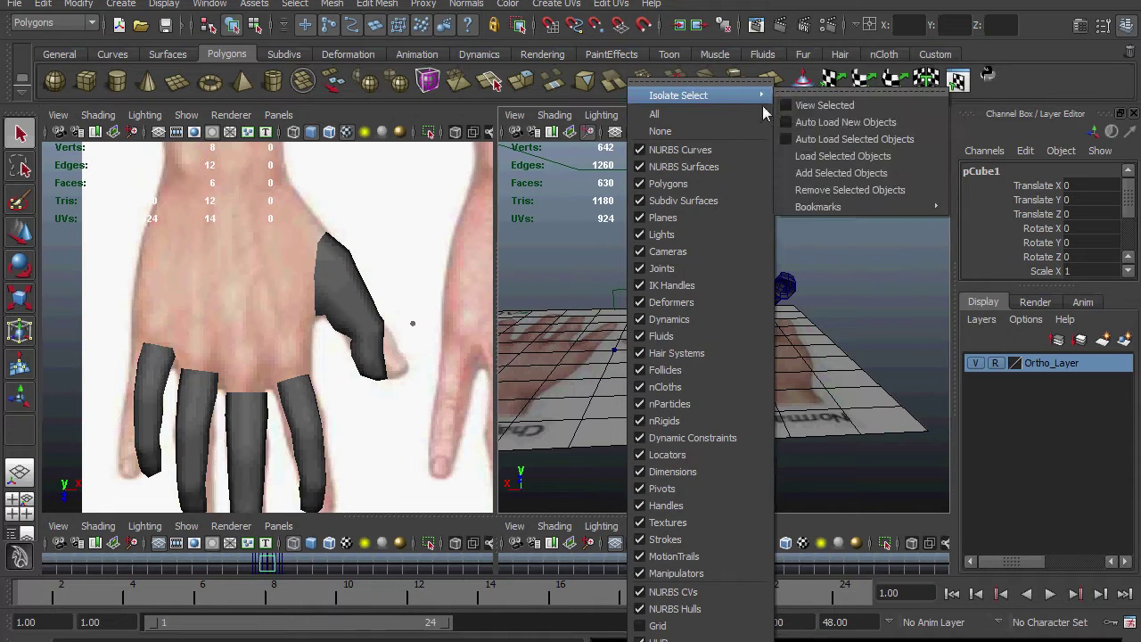
click(657, 114)
click(734, 115)
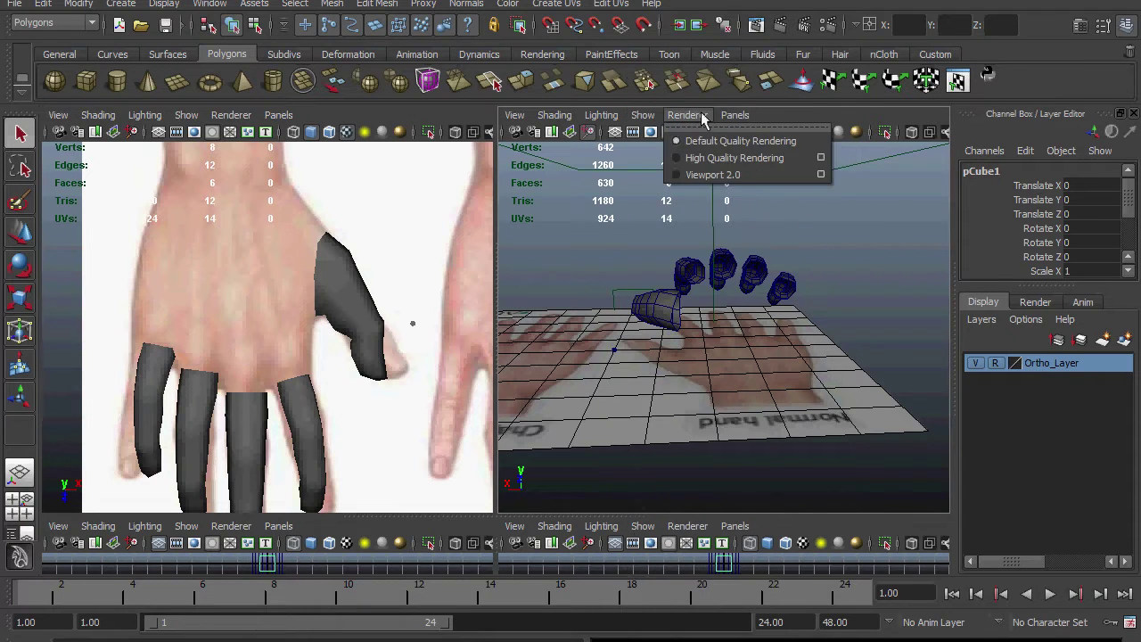
mouse_move(652, 118)
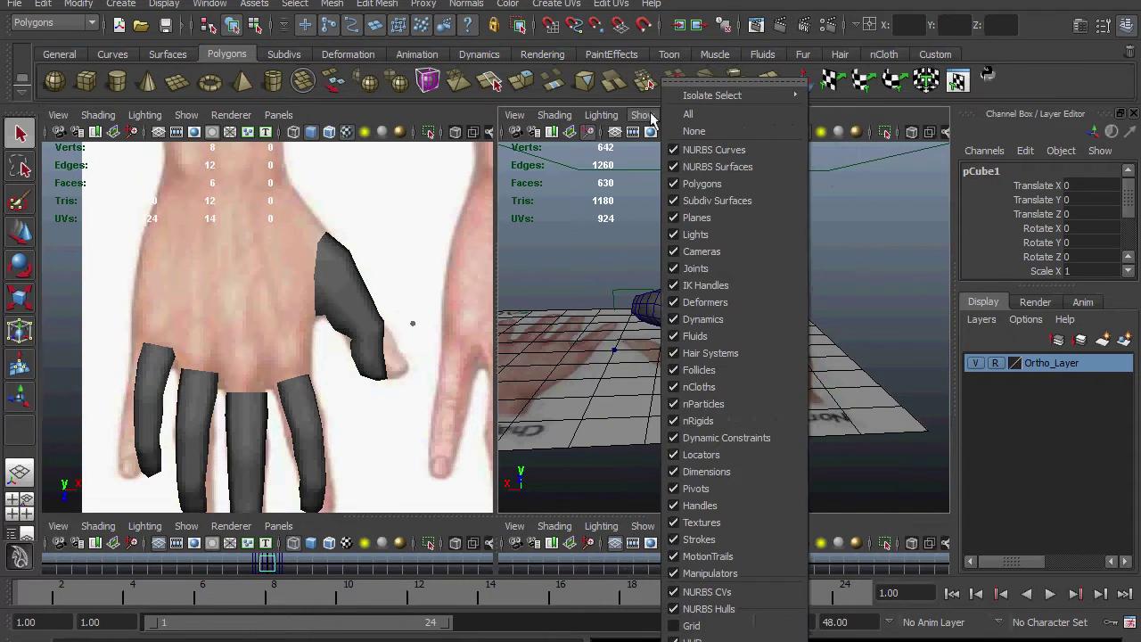
click(673, 251)
Step: Delete the stray cylinders at the origin and select the small cube there
scroll(630, 378, up, 5)
alt+drag(579, 419, 777, 357)
click(719, 250)
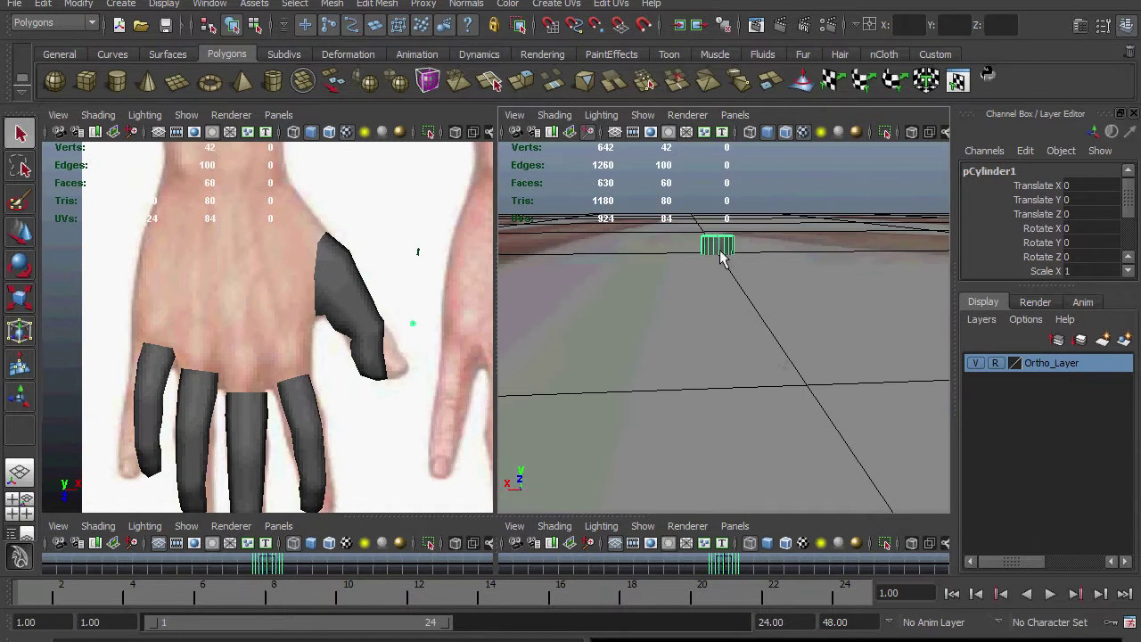
click(718, 247)
click(720, 250)
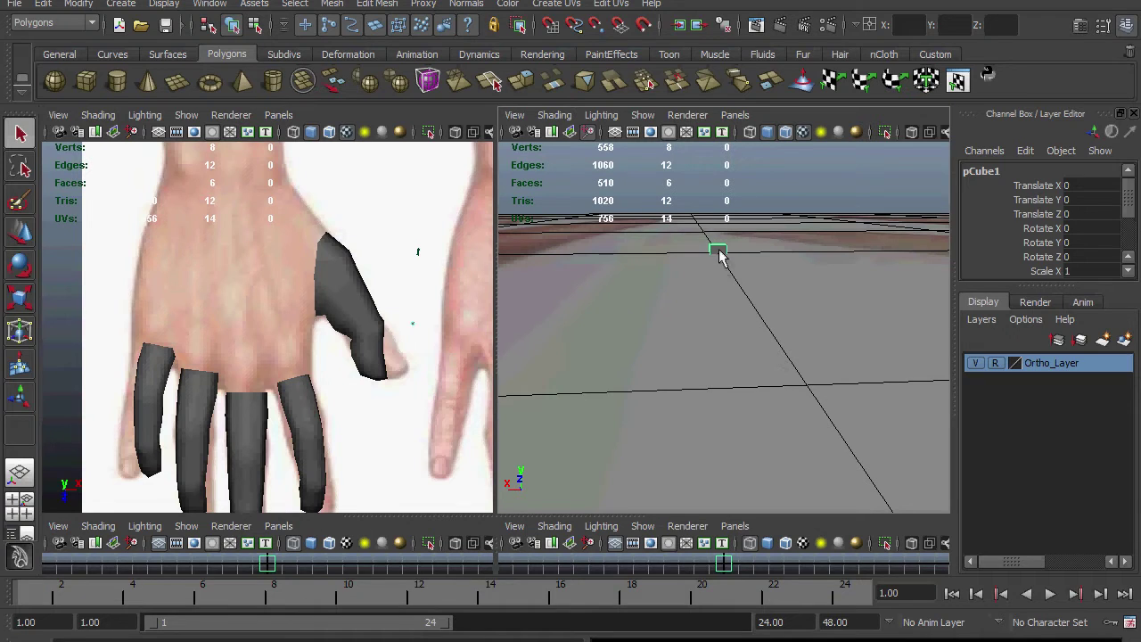
Step: Scale the cube up uniformly to about 20.3 and move it over the palm to about X -60.6, Y 43.2
key(w)
key(r)
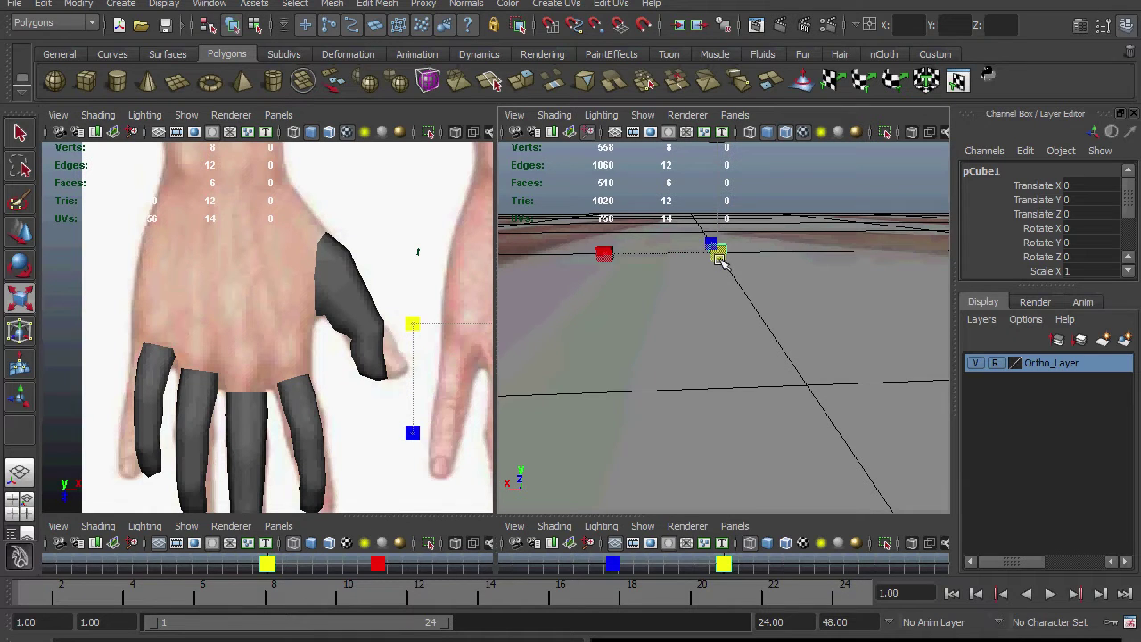
drag(719, 260, 995, 481)
scroll(784, 323, down, 6)
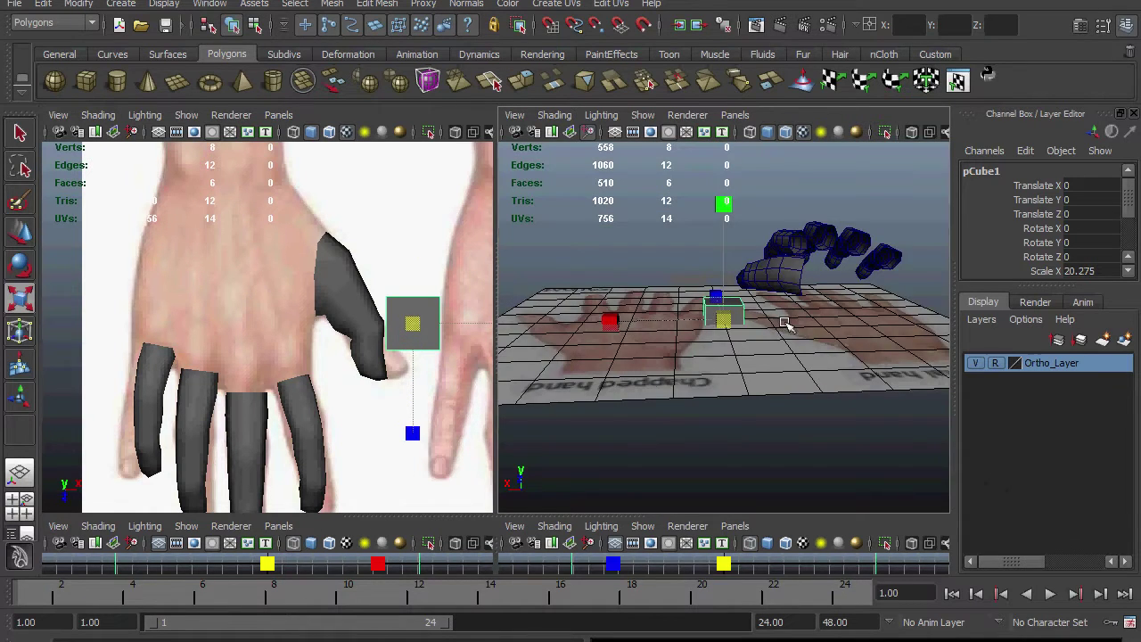
key(w)
drag(724, 276, 479, 376)
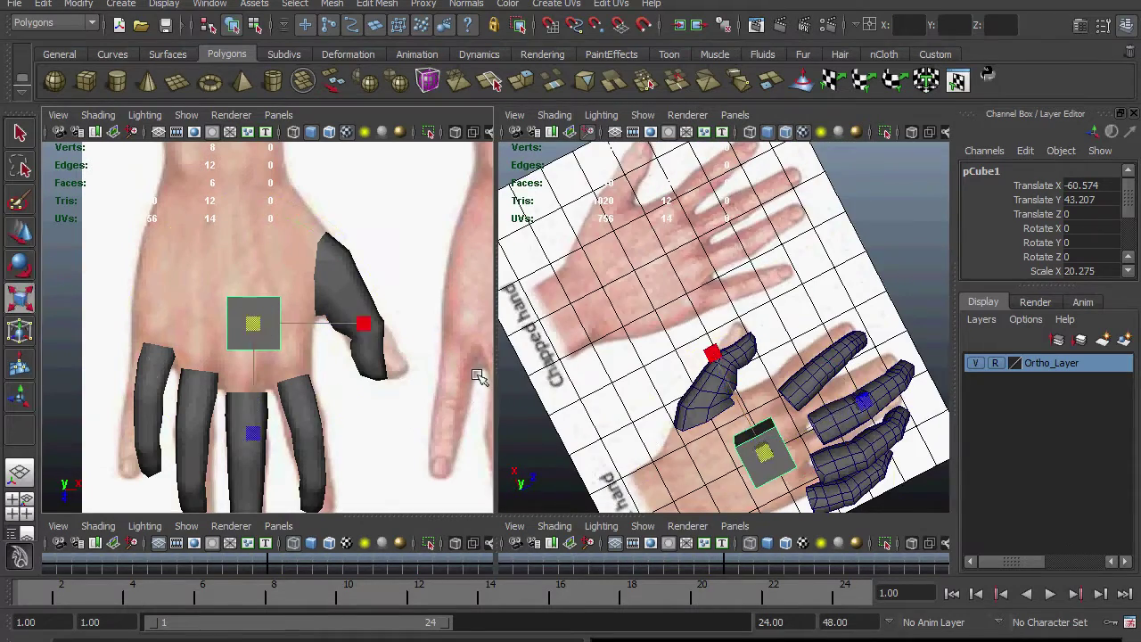
Step: Move the cube's vertices in the top view, widening it to the little-finger side of the palm and placing one lower corner at the index finger's base
click(247, 318)
right_drag(247, 318, 189, 323)
drag(187, 271, 241, 374)
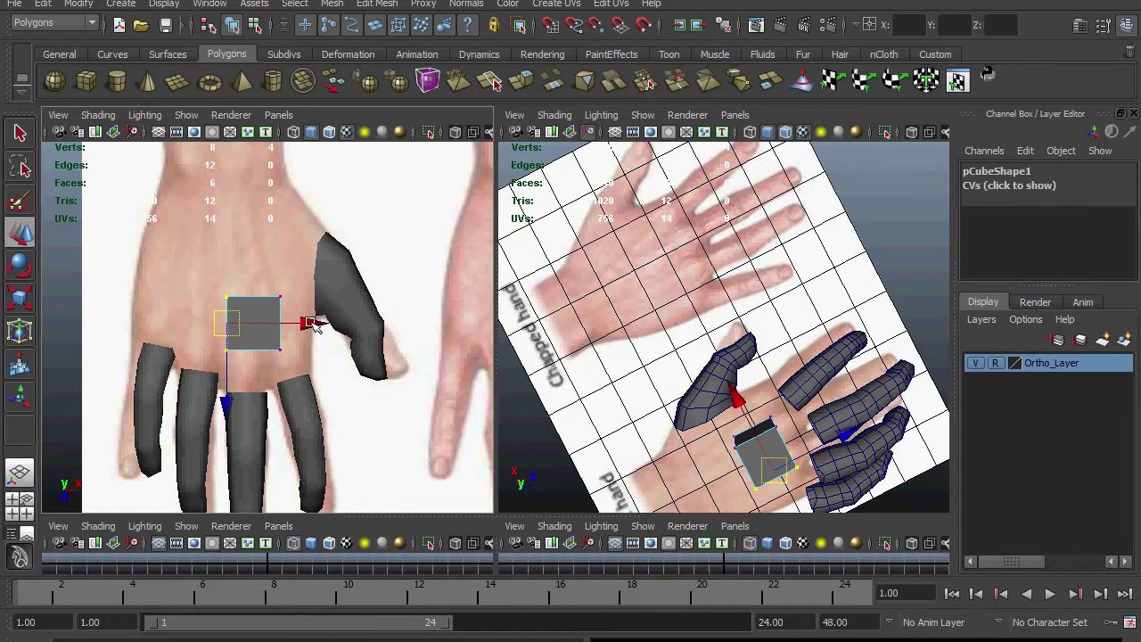
drag(312, 323, 225, 323)
click(284, 347)
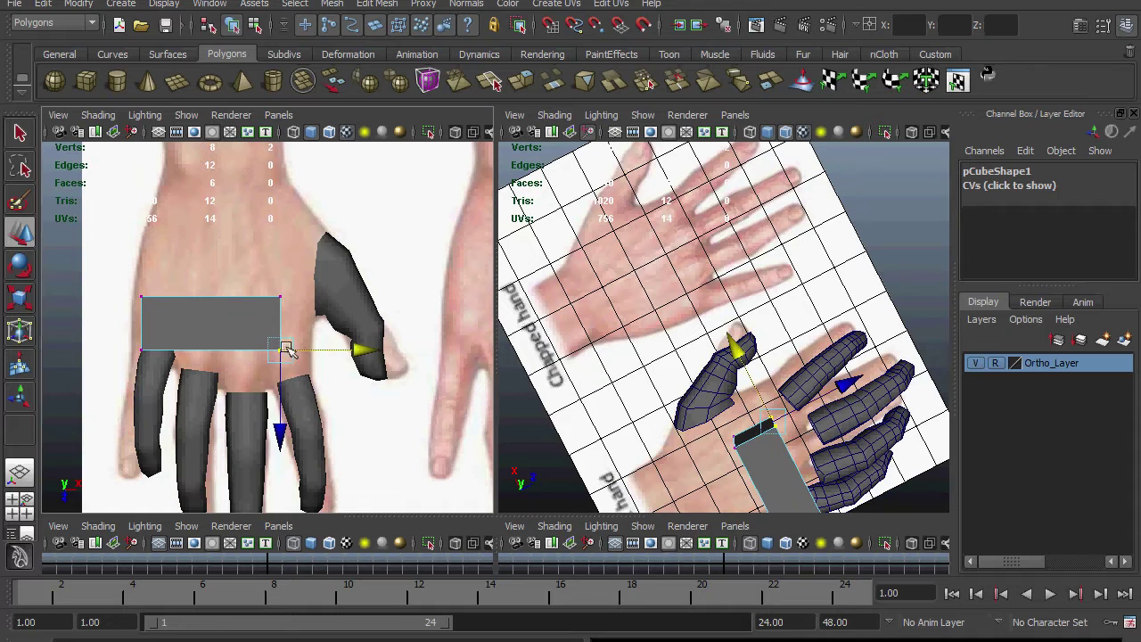
drag(285, 348, 308, 378)
Step: Turn on X-ray display in the shaded, textured top view
click(293, 132)
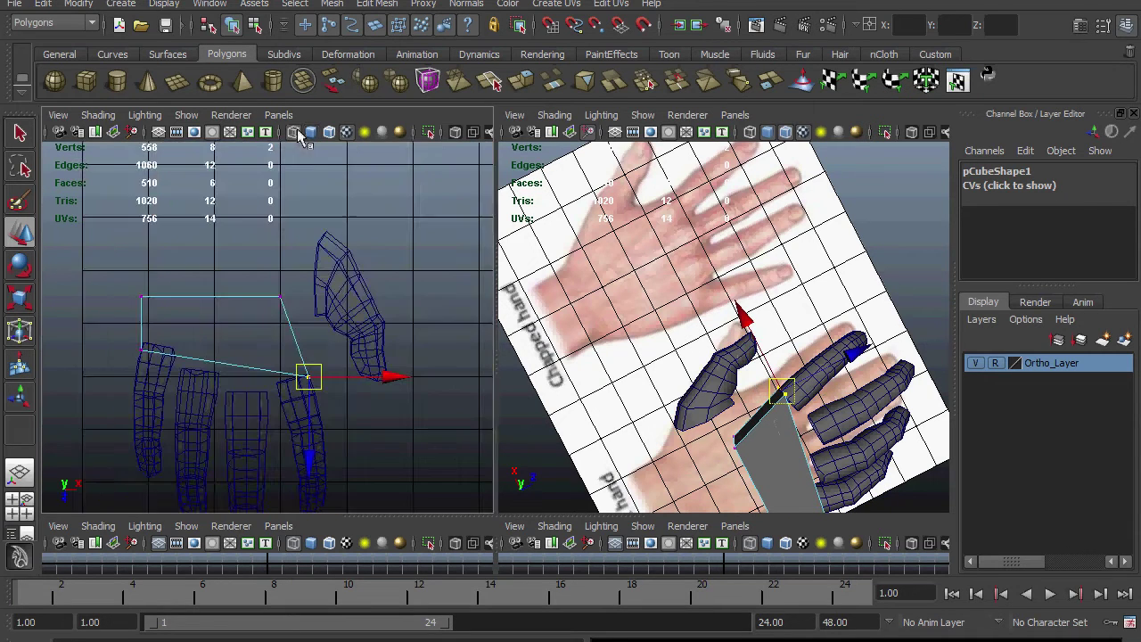
click(310, 132)
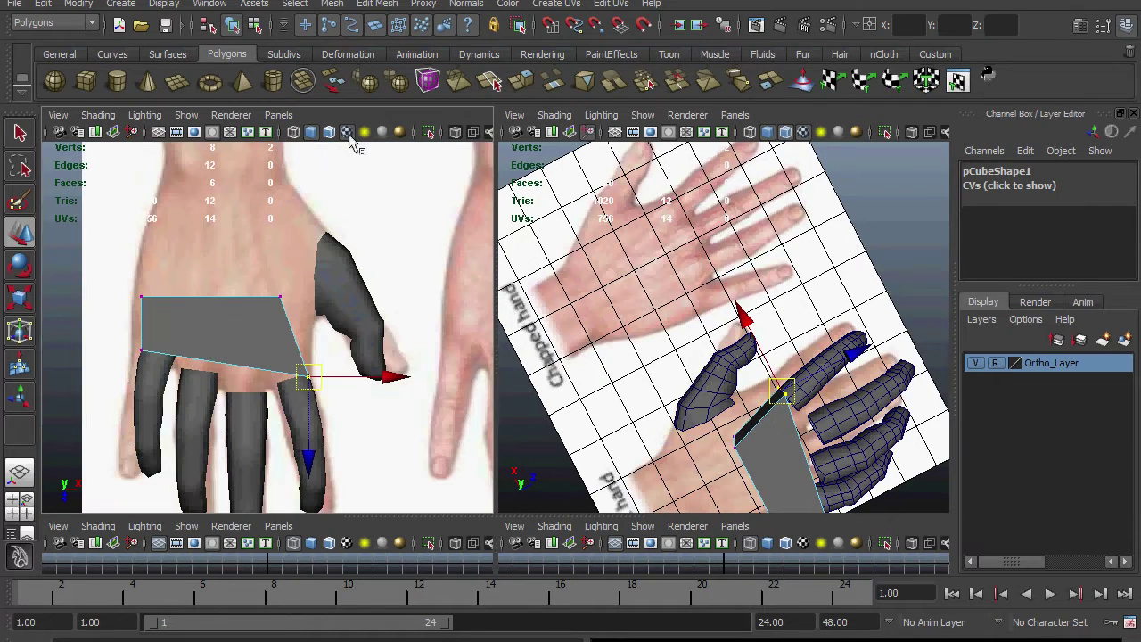
click(455, 132)
Step: Move the cube's two far corner vertex pairs up to the wrist, matching the reference palm's width there
click(274, 303)
drag(274, 307, 280, 189)
click(131, 304)
drag(131, 304, 154, 176)
mouse_move(299, 164)
mouse_down()
mouse_move(279, 184)
mouse_move(288, 174)
mouse_up()
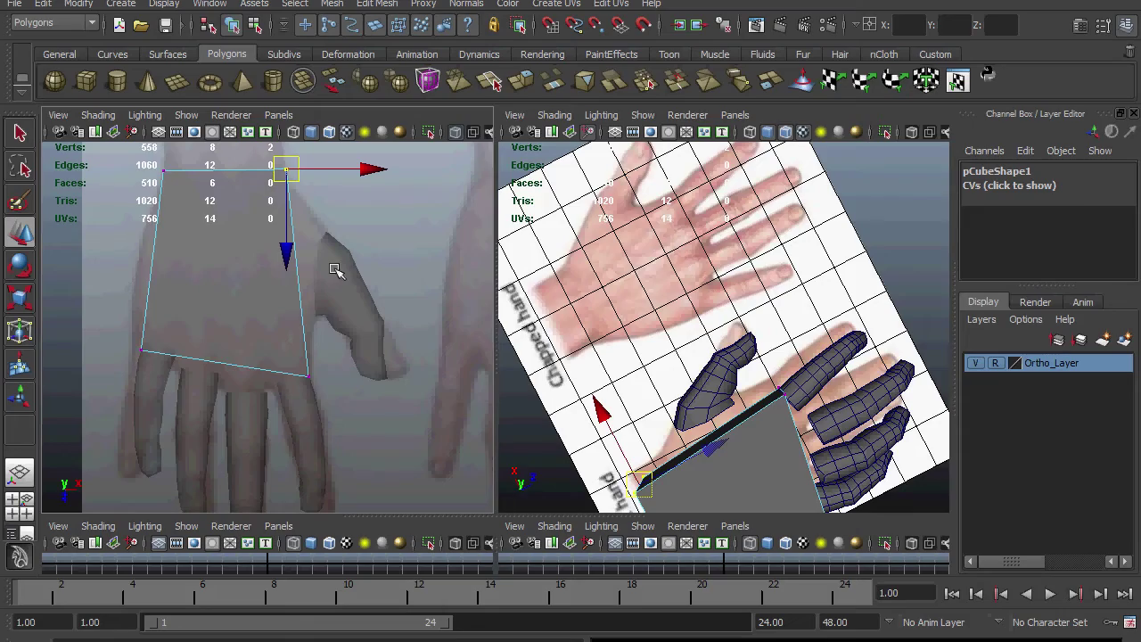
Step: Open the Edit Mesh commands in a floating window over the viewports
alt+drag(731, 464, 766, 374)
click(376, 4)
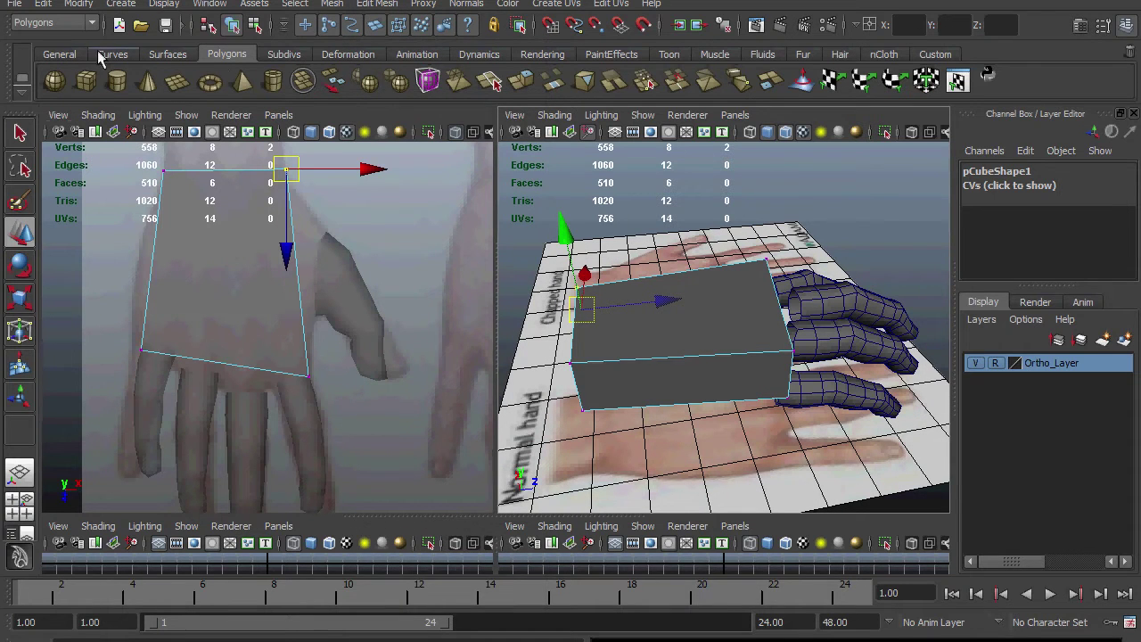
click(377, 3)
click(401, 15)
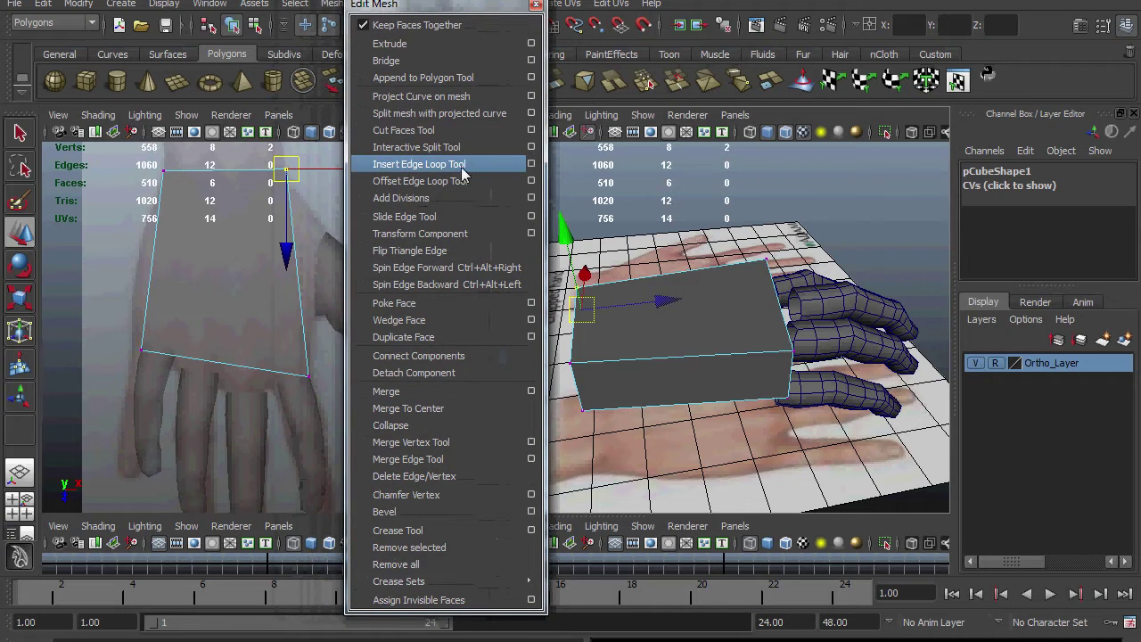
Step: Try to insert one edge loop across the palm cube and another lengthwise down its middle
click(487, 169)
click(698, 362)
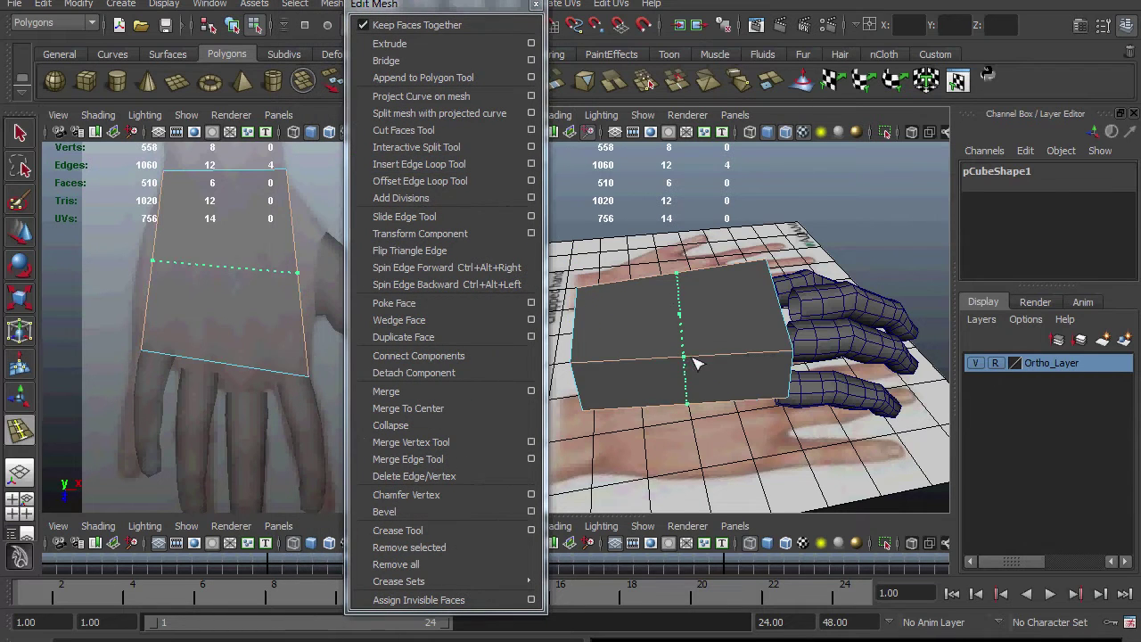
click(681, 308)
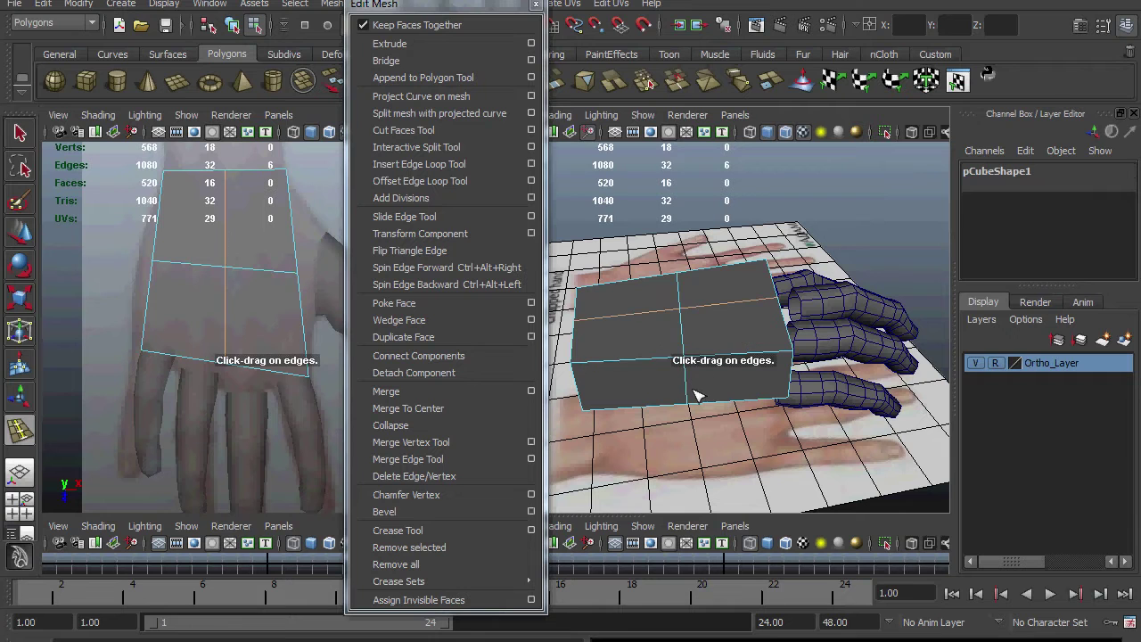
key(Return)
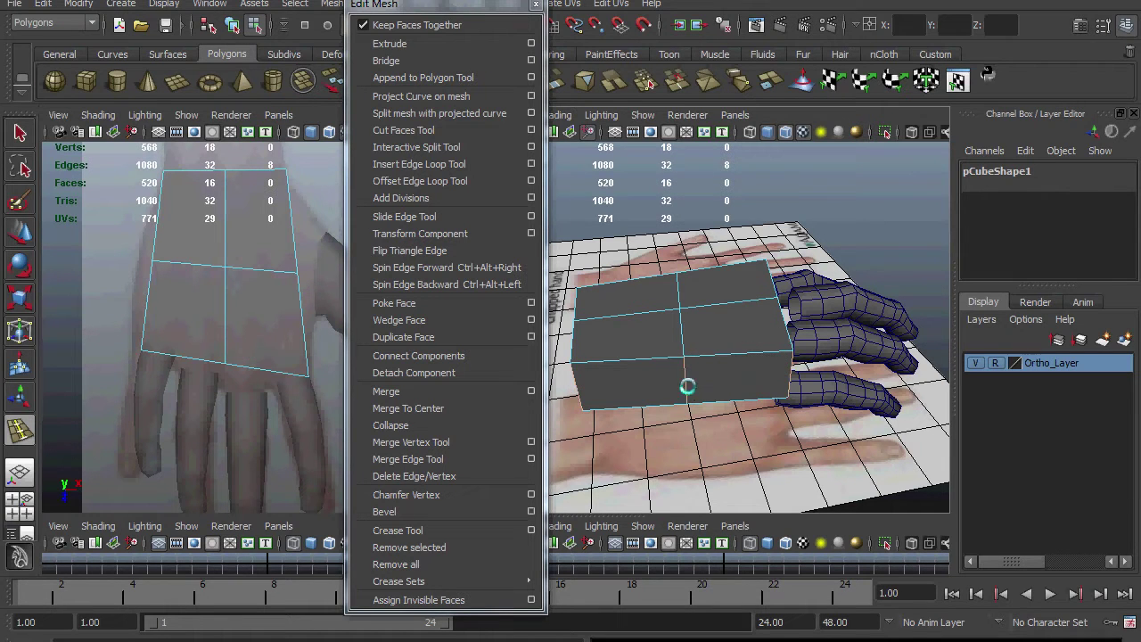
key(w)
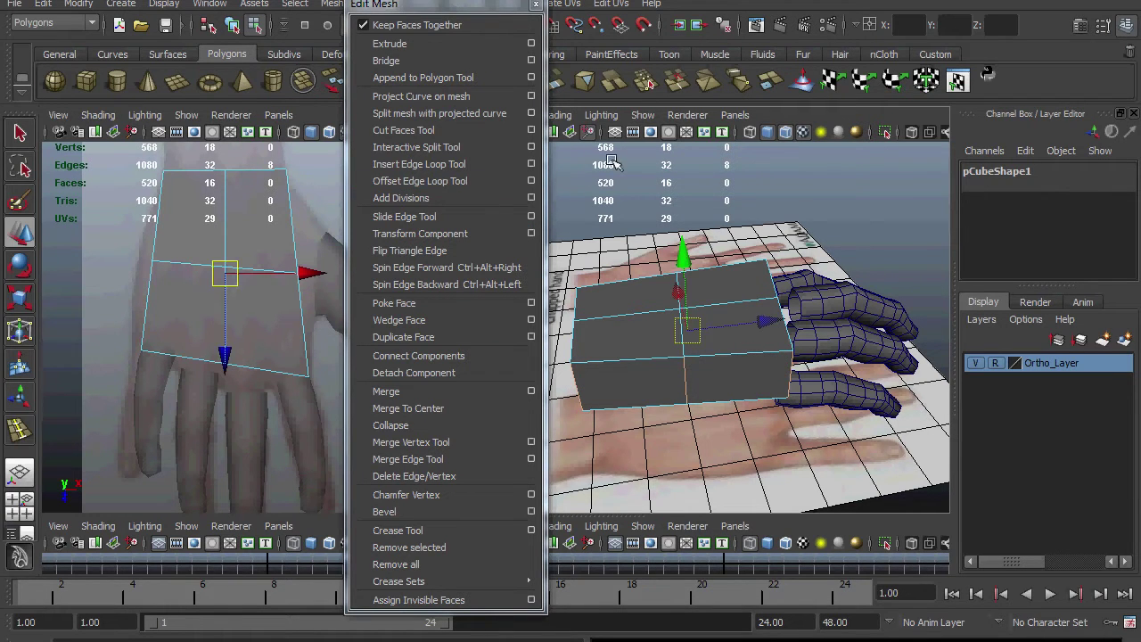
Step: Try to lower the vertices along the palm's little-finger side toward the height of the little finger's base
alt+drag(734, 389, 695, 435)
alt+middle_drag(694, 434, 791, 300)
scroll(753, 326, up, 3)
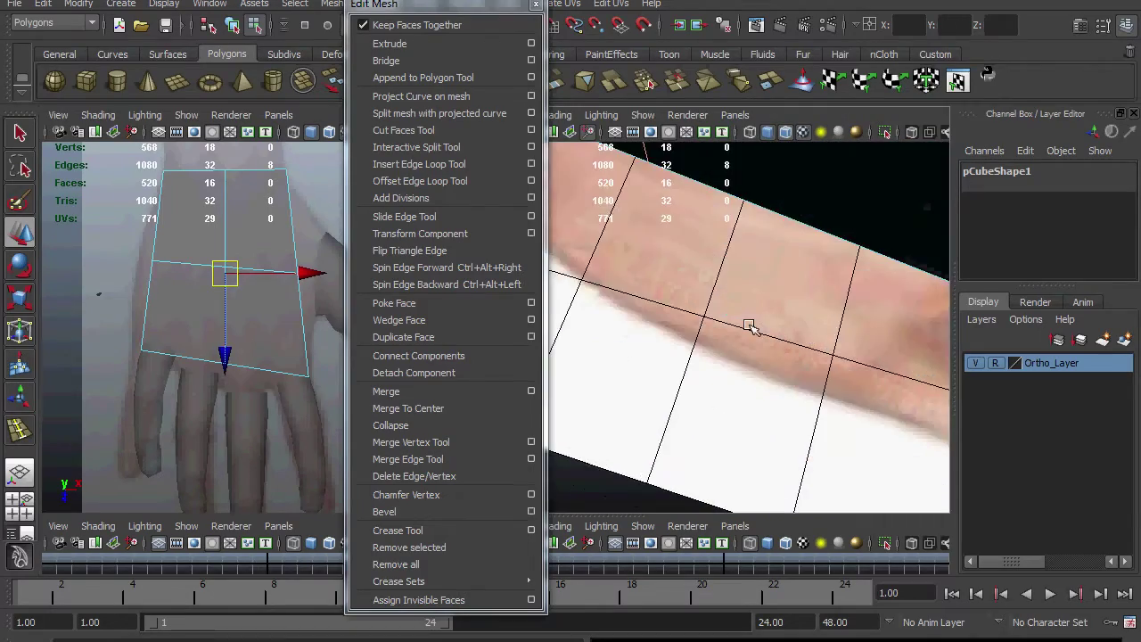
scroll(751, 326, down, 1)
alt+drag(751, 326, 646, 381)
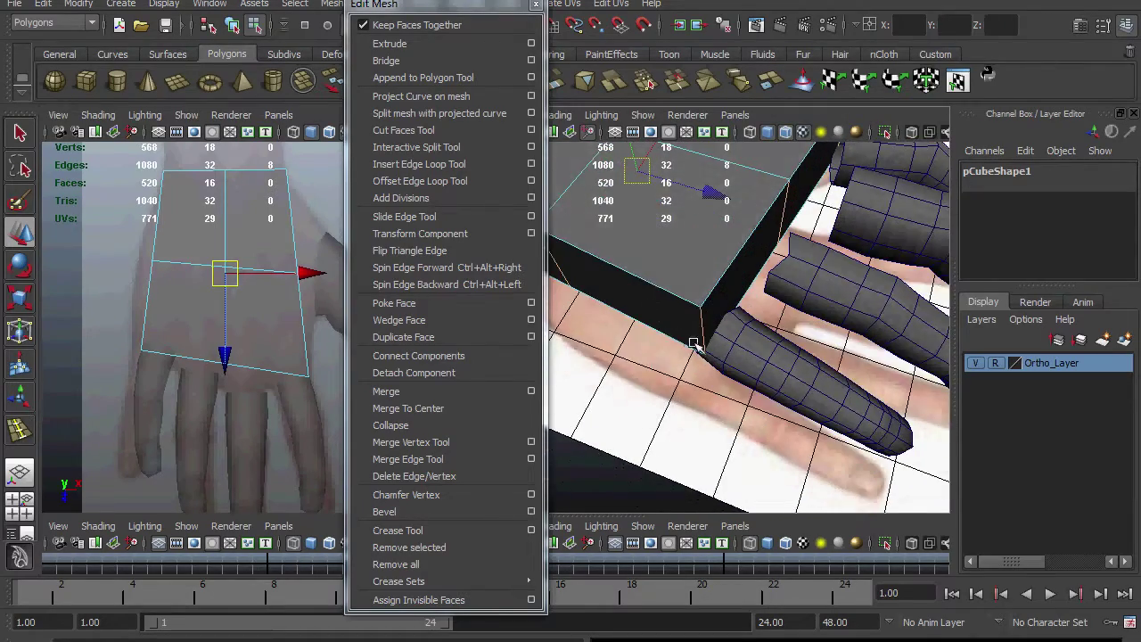
alt+drag(695, 345, 593, 295)
alt+middle_drag(657, 241, 687, 412)
alt+drag(687, 412, 674, 359)
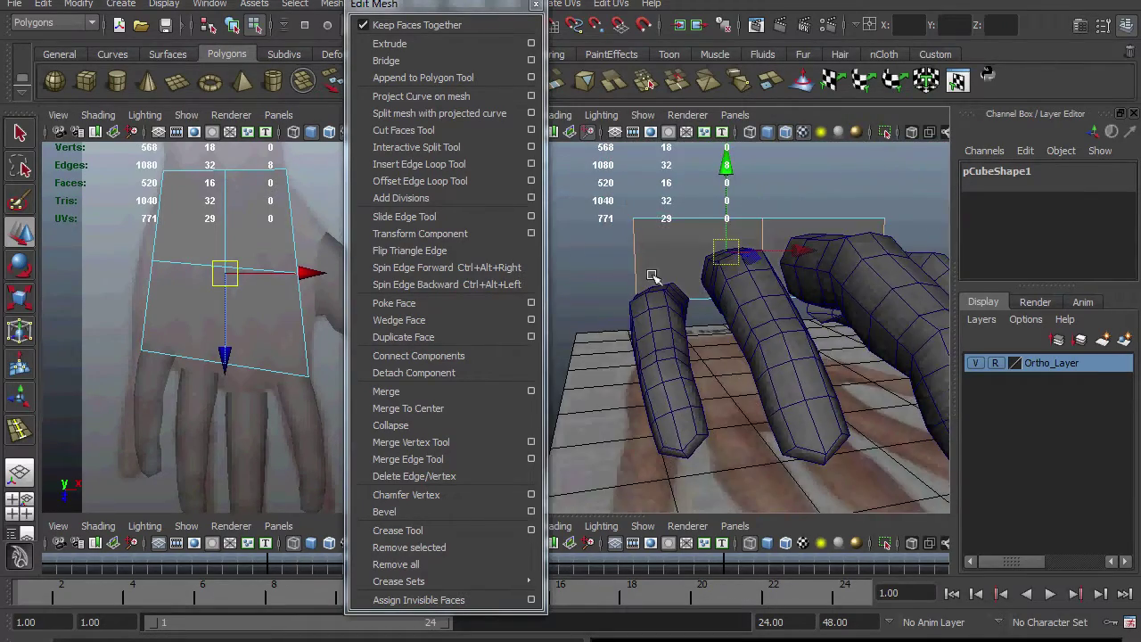
right_drag(652, 276, 623, 277)
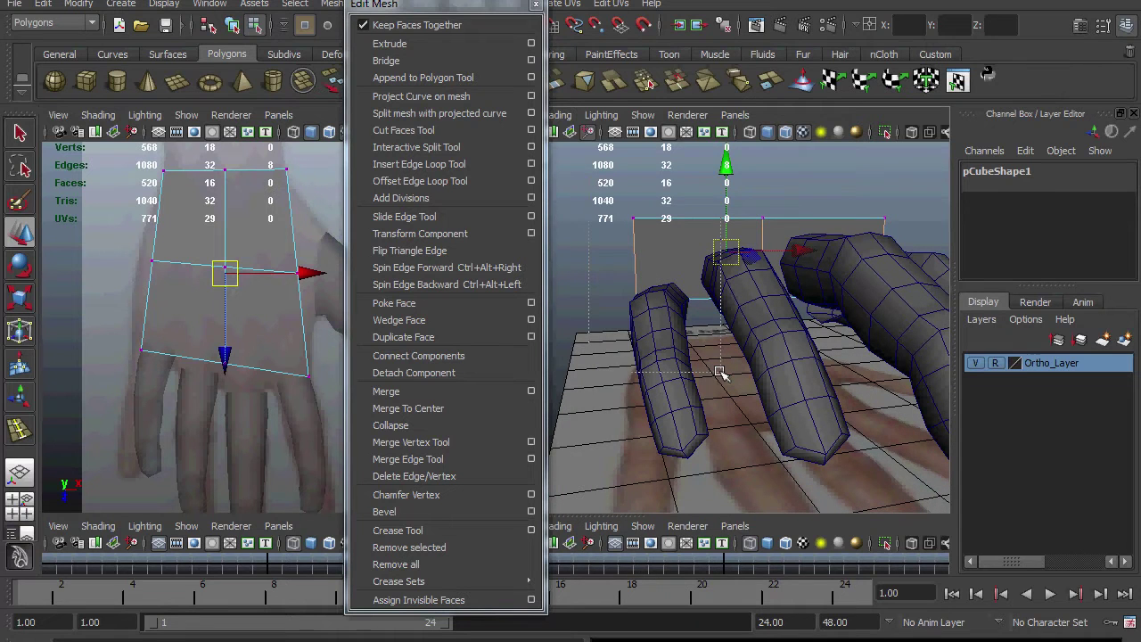
drag(720, 372, 720, 373)
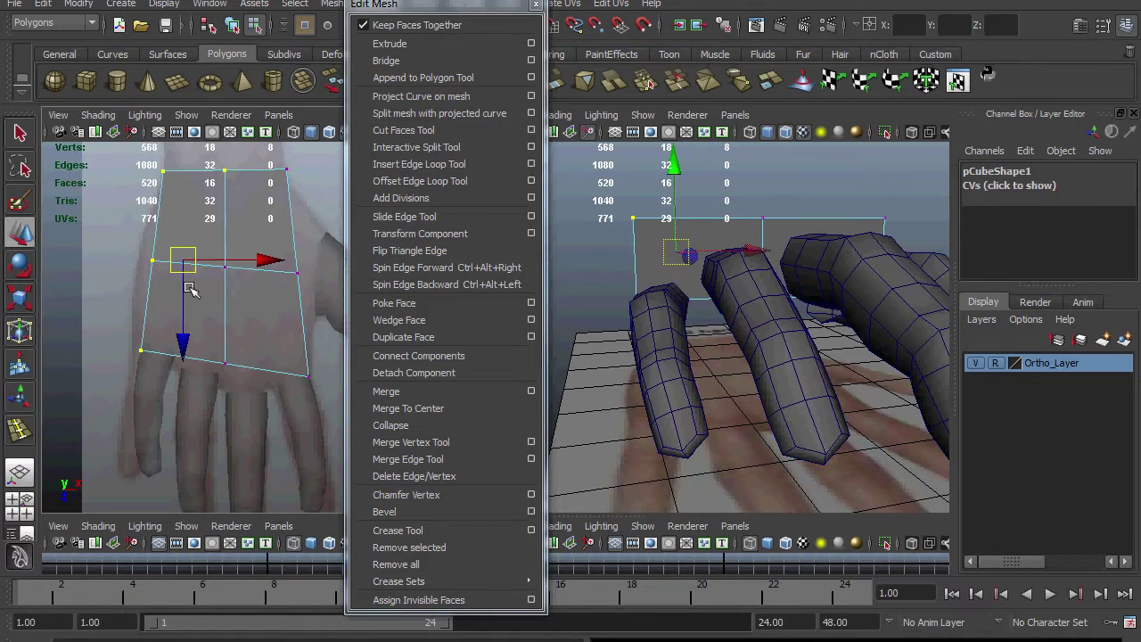
click(596, 295)
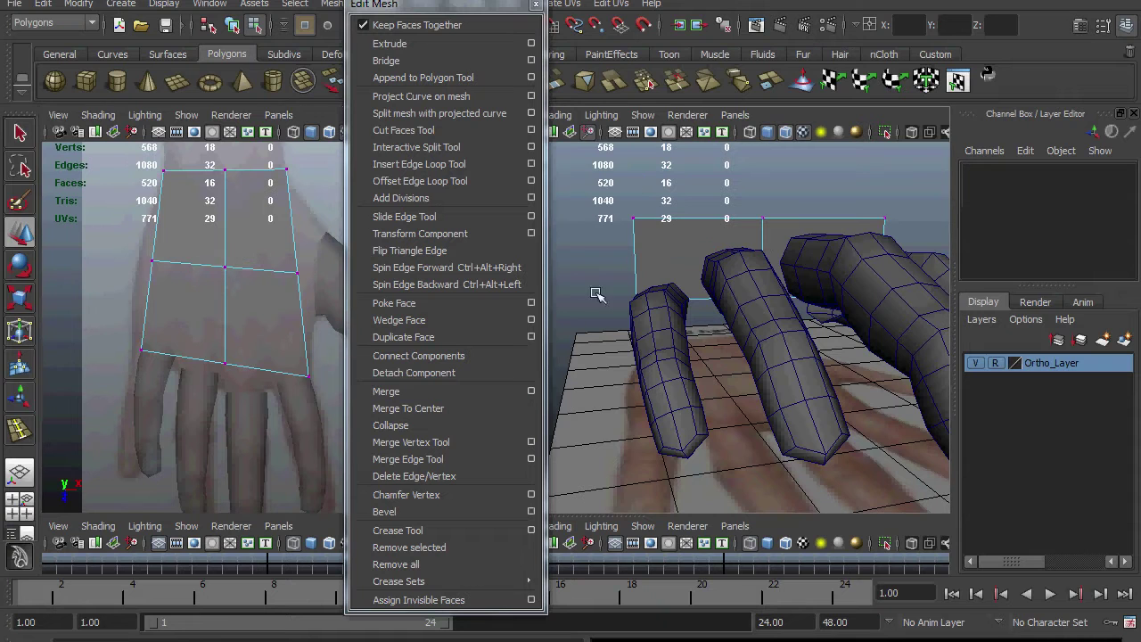
drag(617, 220, 639, 178)
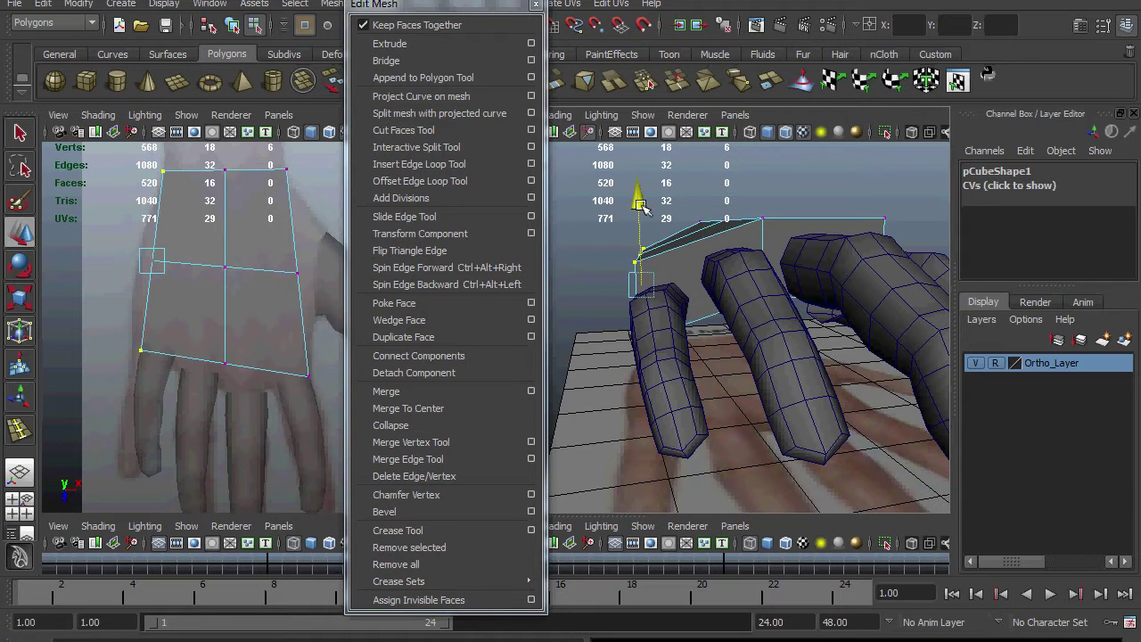
Step: Undo the vertex move and both inserted edge loops, back to the undivided palm cube
alt+drag(655, 229, 832, 250)
scroll(831, 261, up, 4)
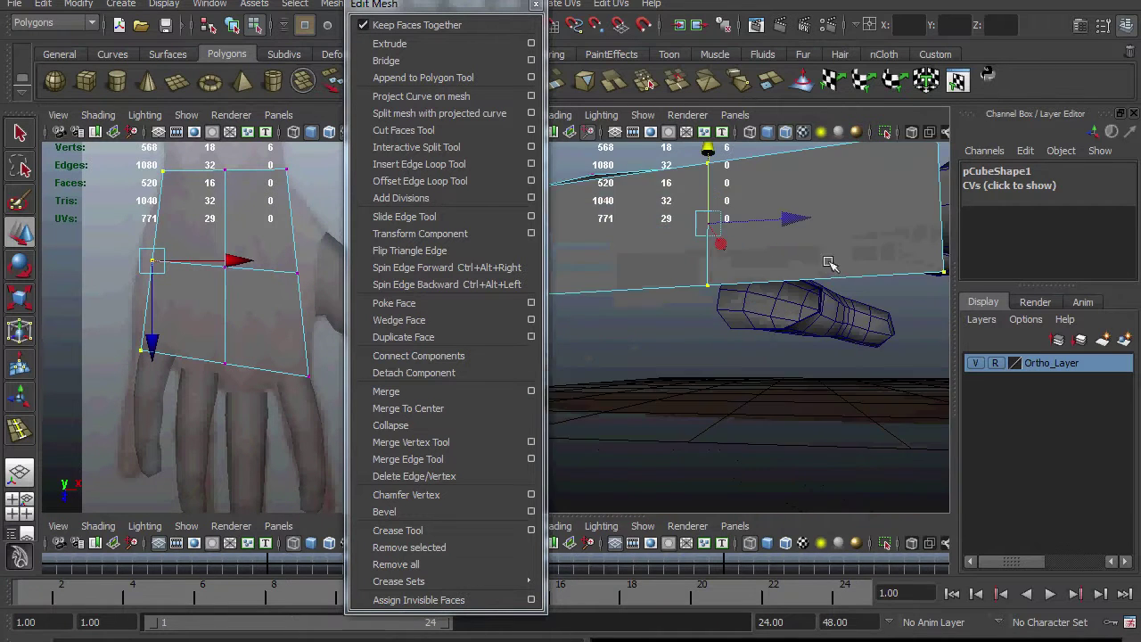
alt+middle_drag(830, 260, 817, 373)
alt+drag(818, 373, 744, 427)
key(ctrl+z)
key(ctrl+z)
key(ctrl+z)
key(ctrl+z)
key(ctrl+z)
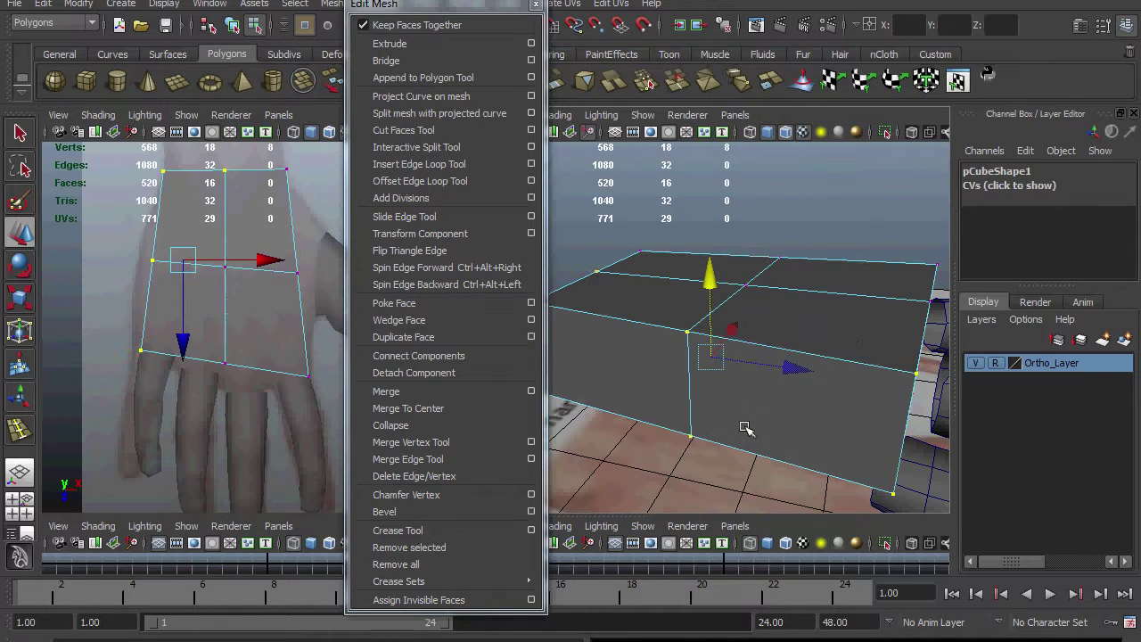
key(ctrl+z)
key(ctrl+z)
key(ctrl+z)
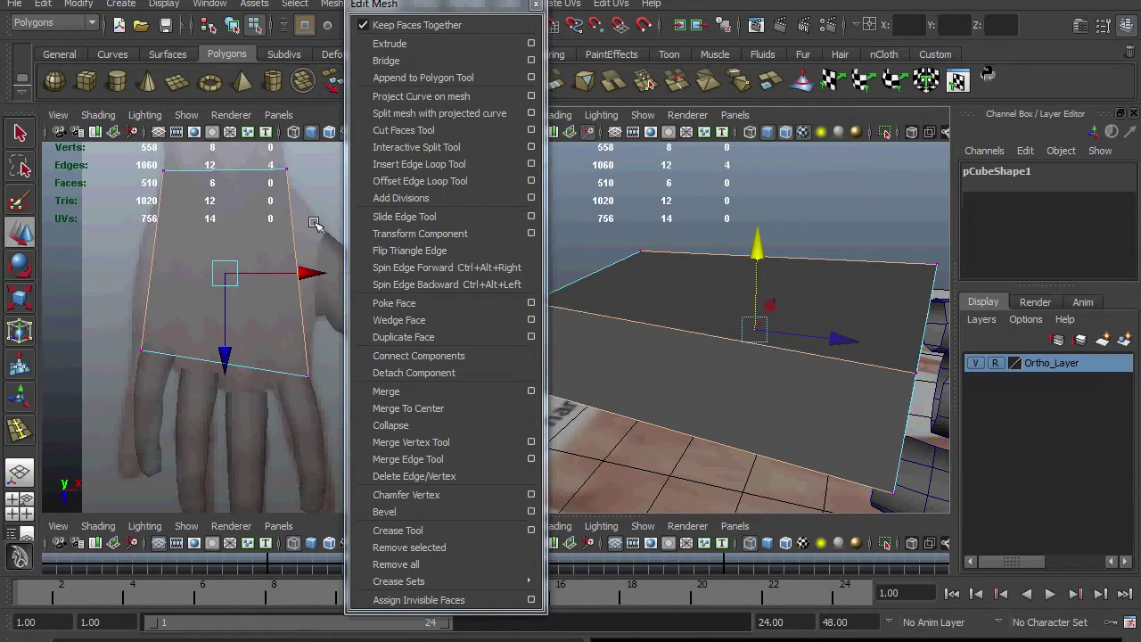
Step: Insert a single edge loop lengthwise down the middle of the palm cube
click(417, 170)
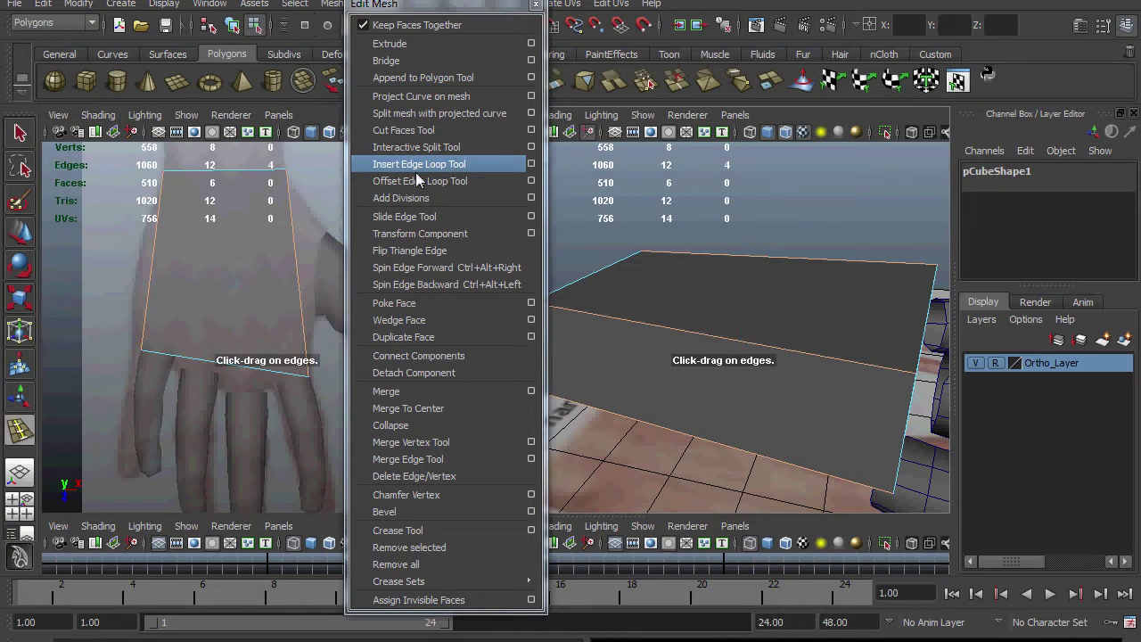
click(224, 363)
alt+drag(720, 308, 804, 366)
key(w)
Step: Scale the palm's corner vertex pair at the little finger's base vertically and raise it to match the finger's thickness and height
alt+drag(751, 420, 561, 395)
right_drag(770, 379, 697, 382)
alt+drag(731, 392, 683, 256)
alt+drag(683, 257, 766, 416)
key(r)
drag(784, 468, 785, 439)
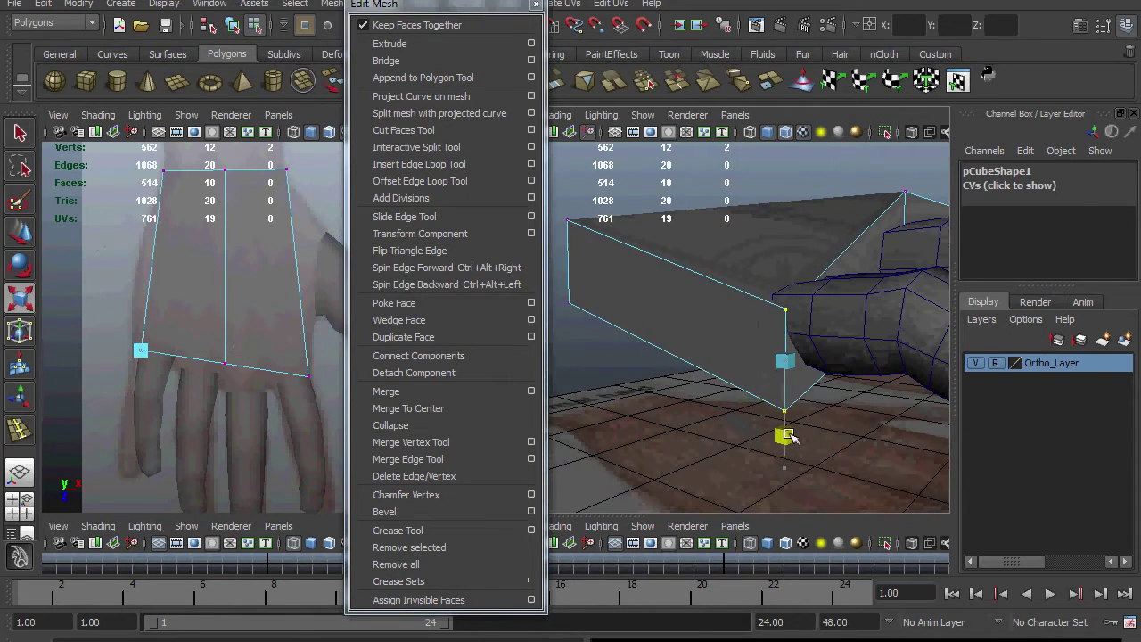
key(w)
drag(787, 277, 788, 256)
key(r)
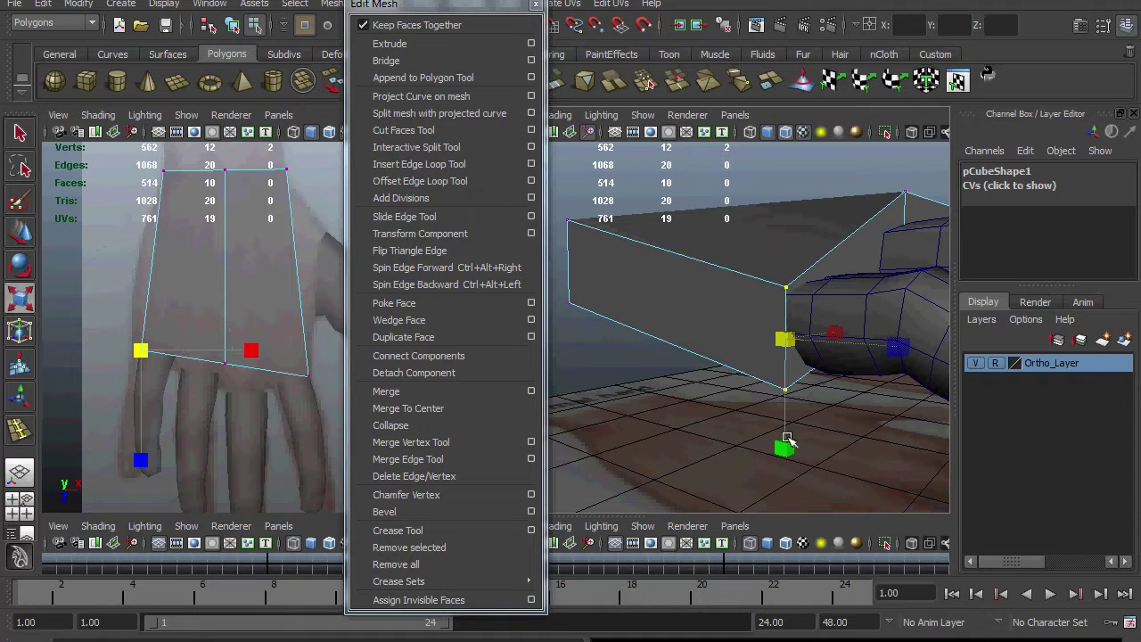
key(w)
drag(788, 268, 789, 259)
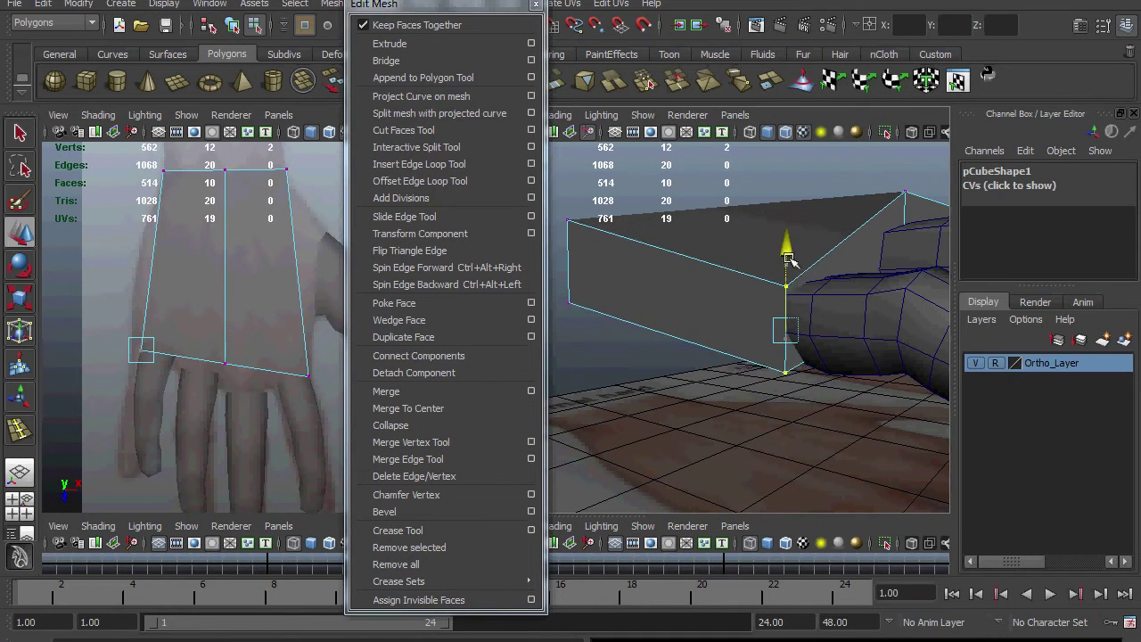
Step: Hide the Ortho_Layer and move the palm's middle vertex pair at the knuckle edge toward the fingers
alt+drag(862, 318, 706, 521)
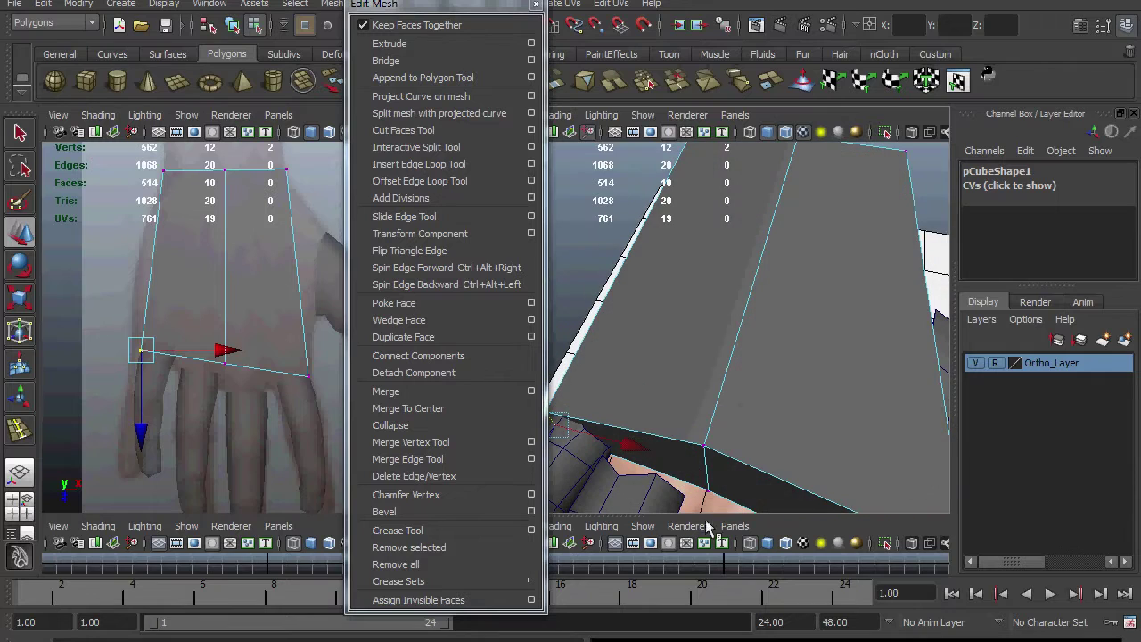
click(975, 363)
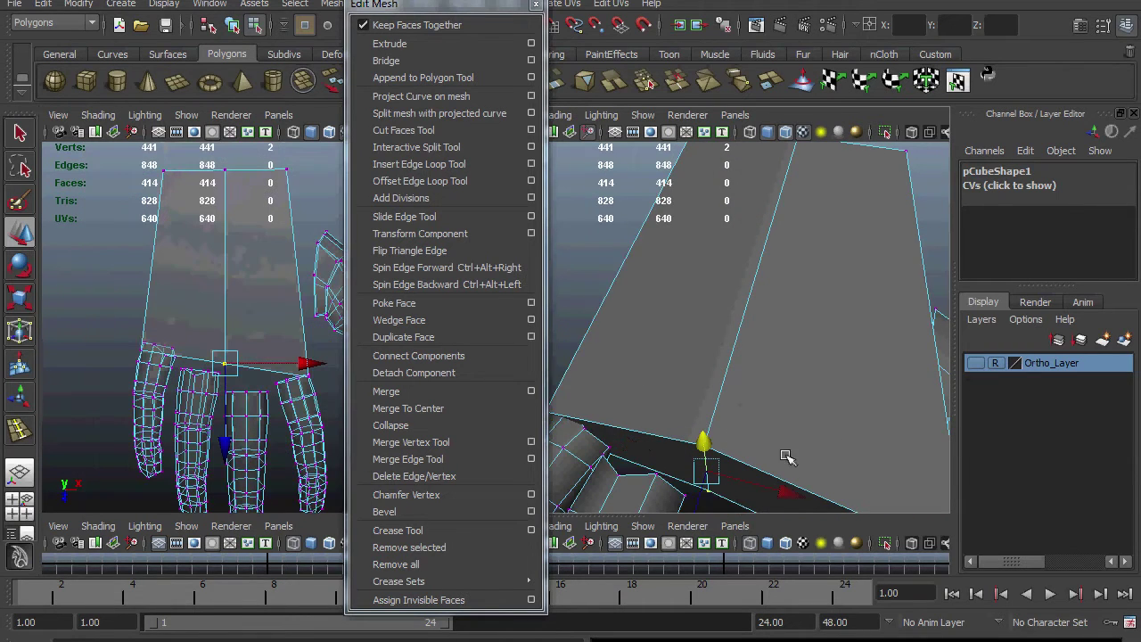
alt+drag(786, 456, 704, 456)
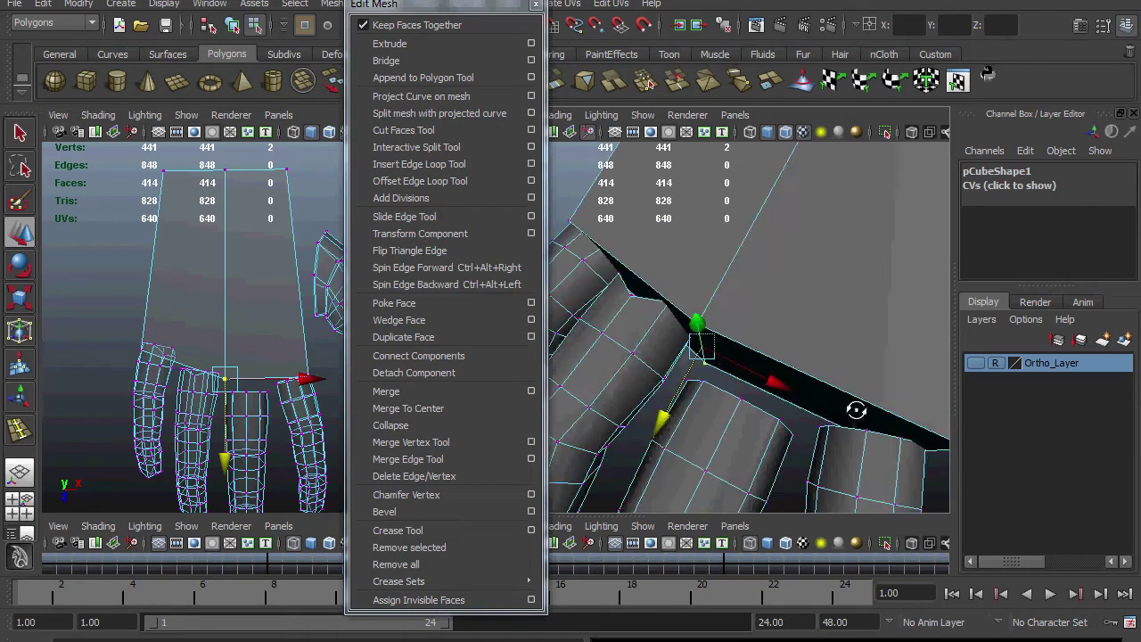